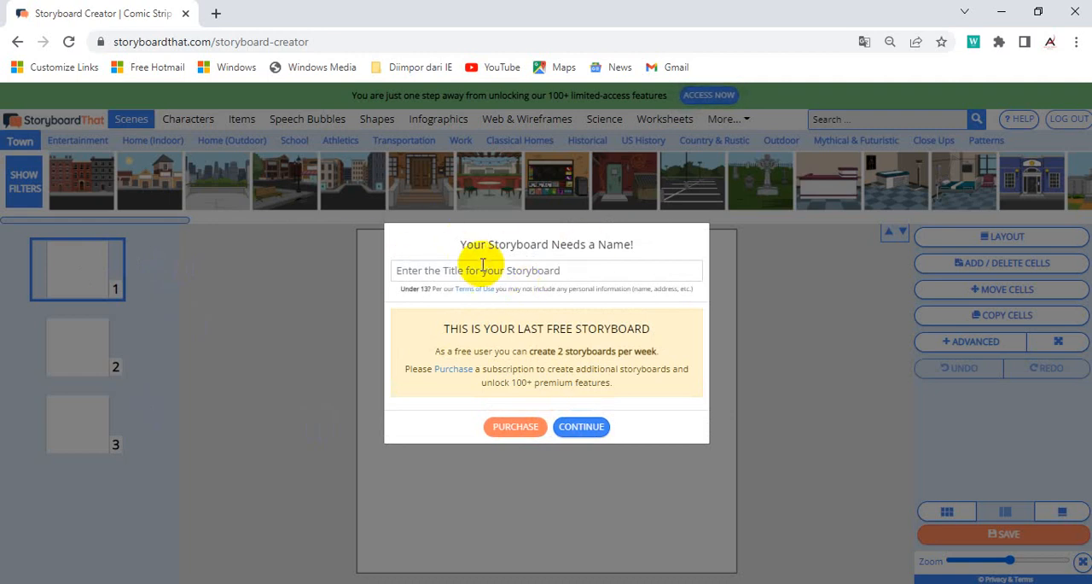
Step: Name the new storyboard "Pentingnya Minum Air" and continue to its editor
{"action": "left_click", "coordinate": [585, 270]}
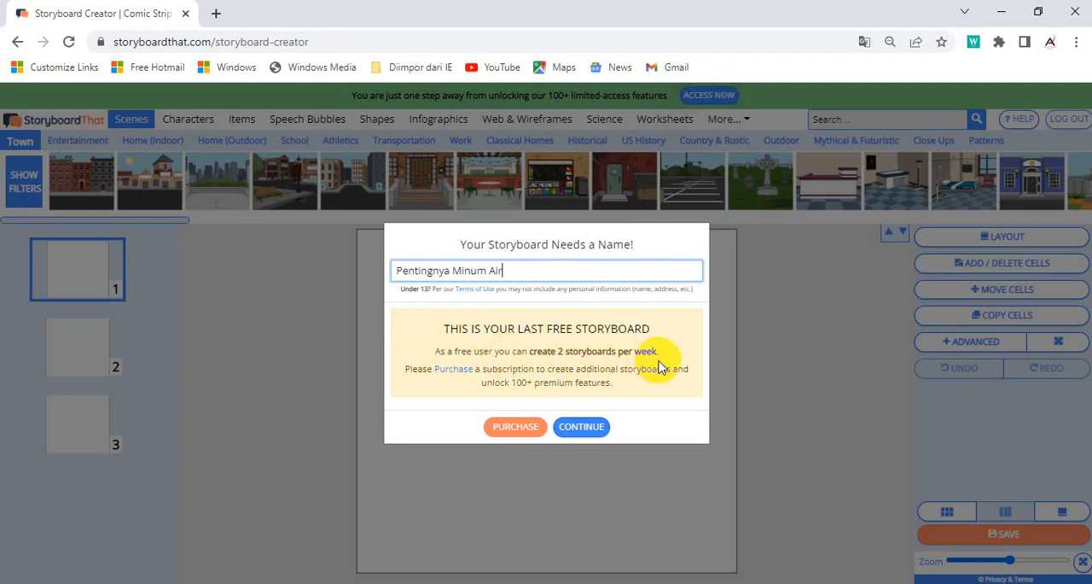
{"action": "left_click", "coordinate": [583, 431]}
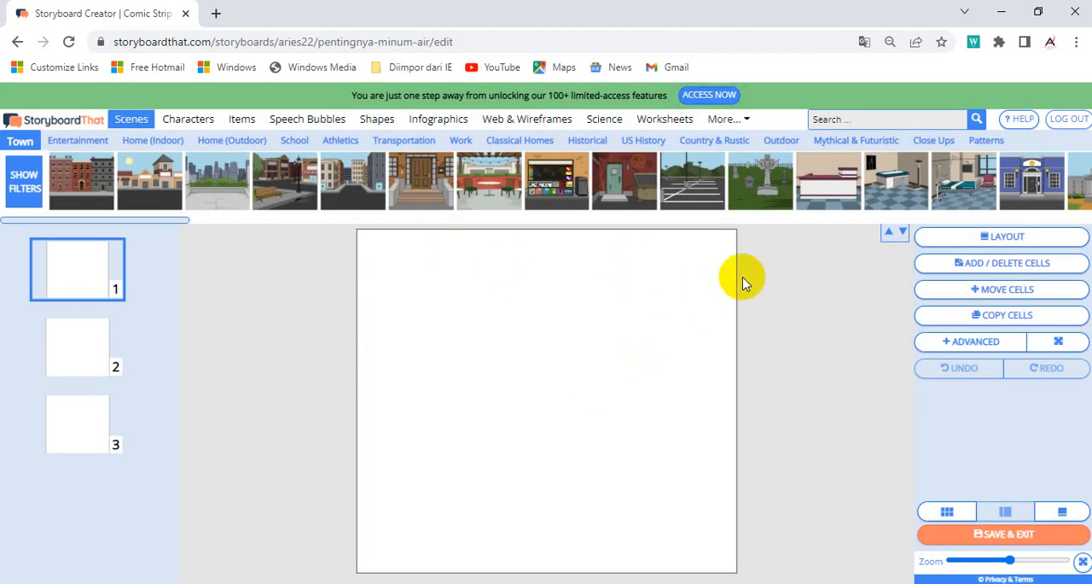
Step: Apply a traditional three-cell layout with a title and a description for each cell
{"action": "mouse_move", "coordinate": [918, 202]}
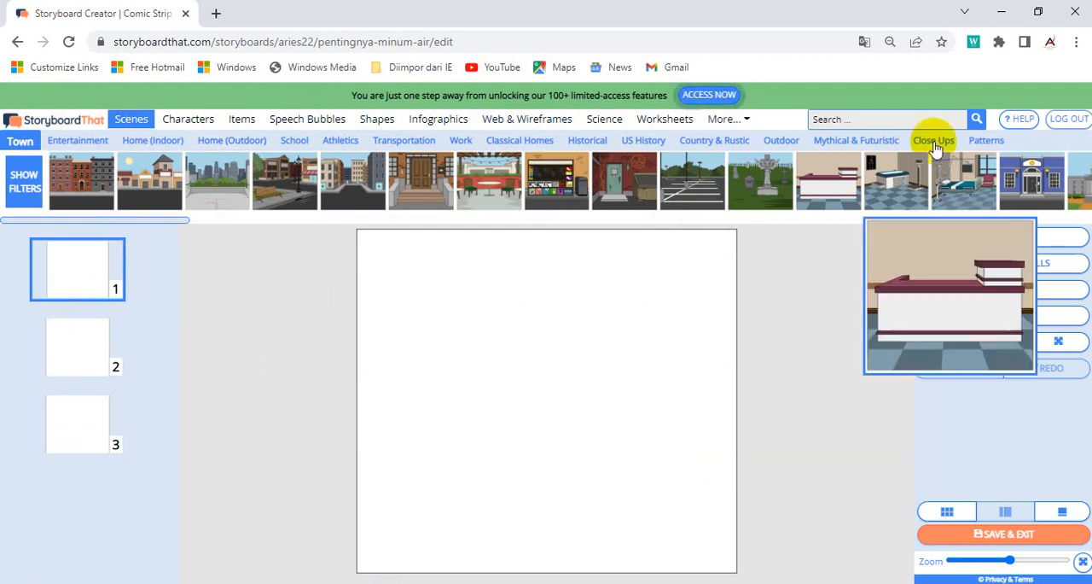
{"action": "left_click", "coordinate": [1050, 239]}
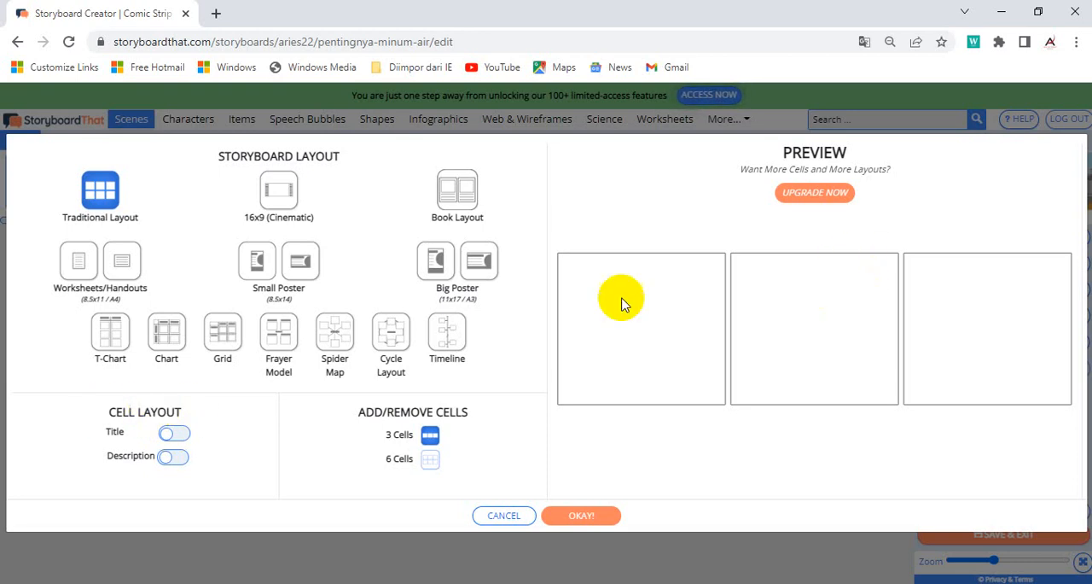
{"action": "left_click", "coordinate": [170, 433]}
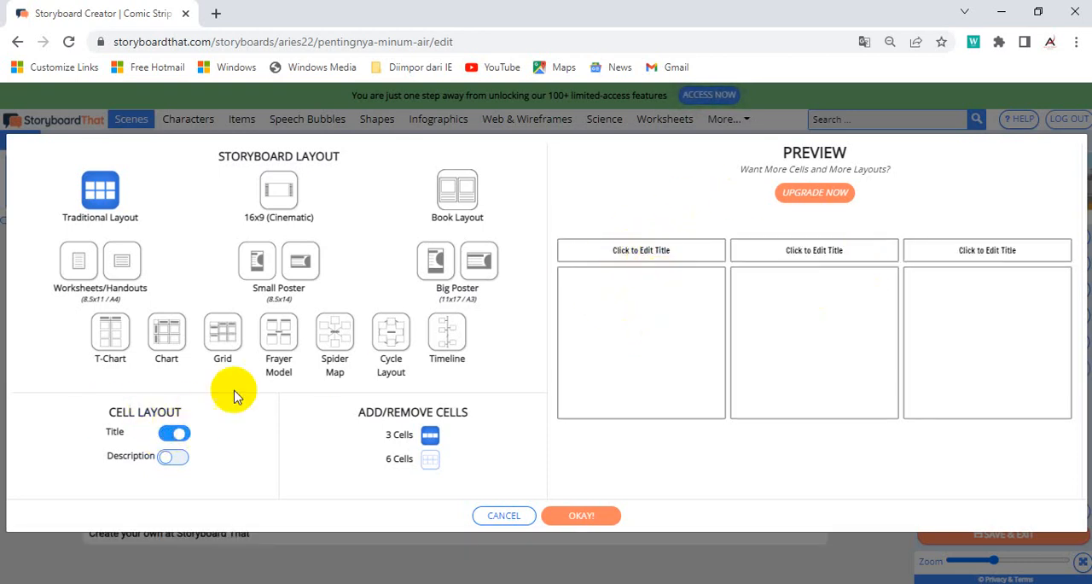
{"action": "left_click", "coordinate": [173, 460]}
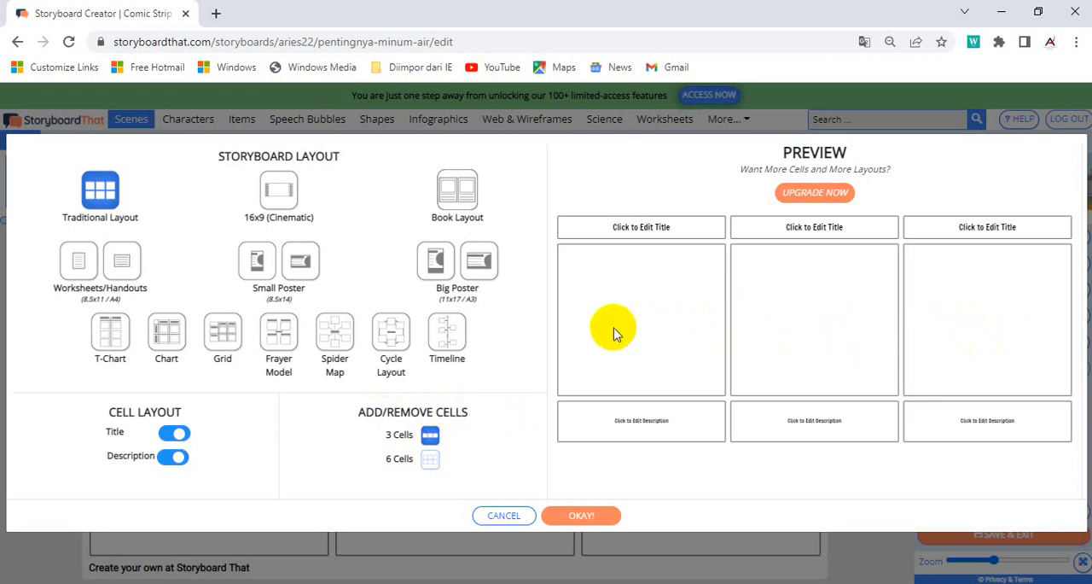
{"action": "left_click", "coordinate": [430, 465]}
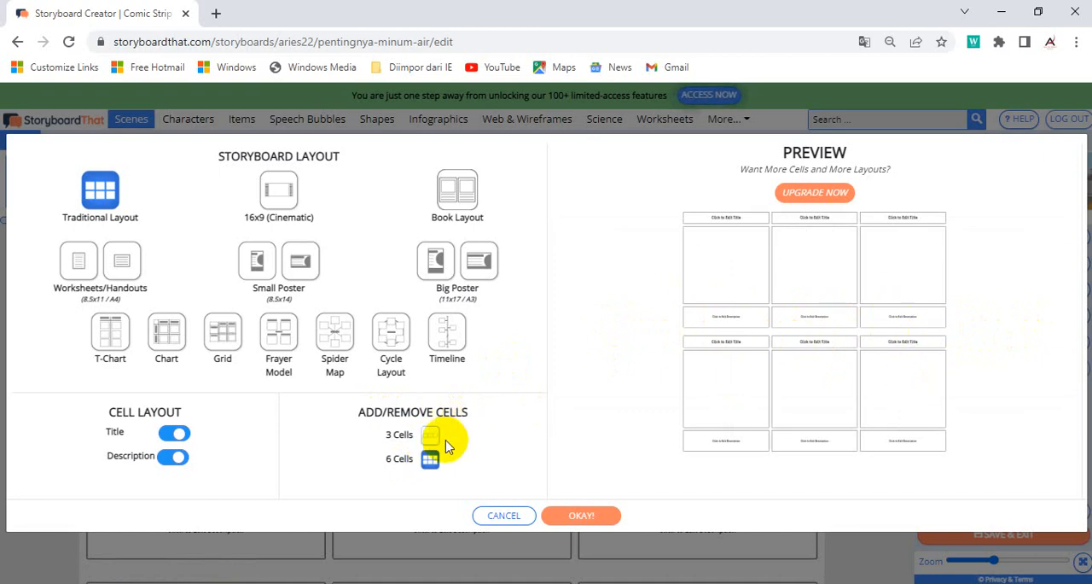
{"action": "left_click", "coordinate": [431, 436]}
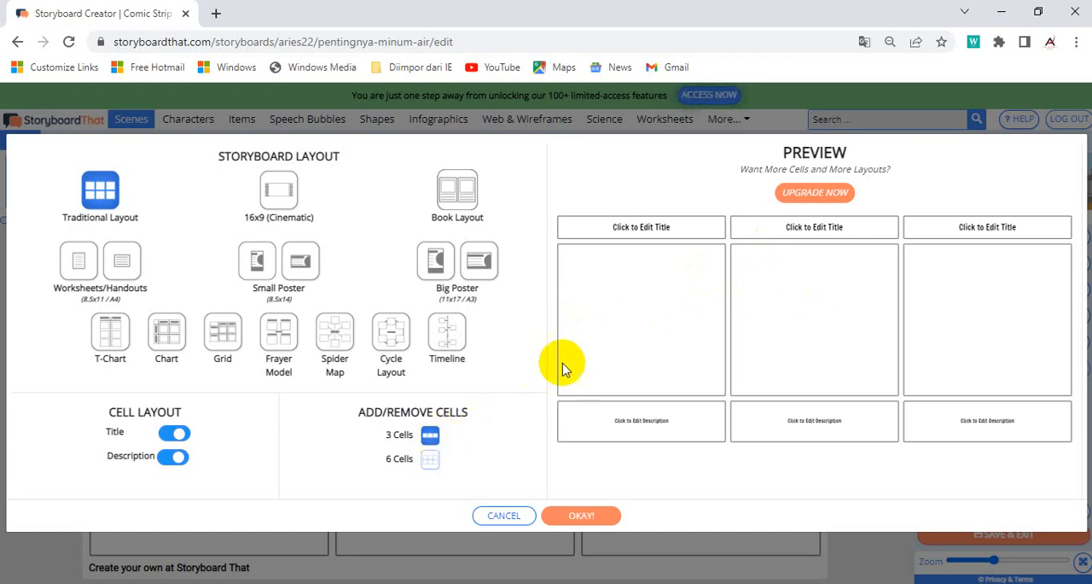
{"action": "left_click", "coordinate": [430, 461]}
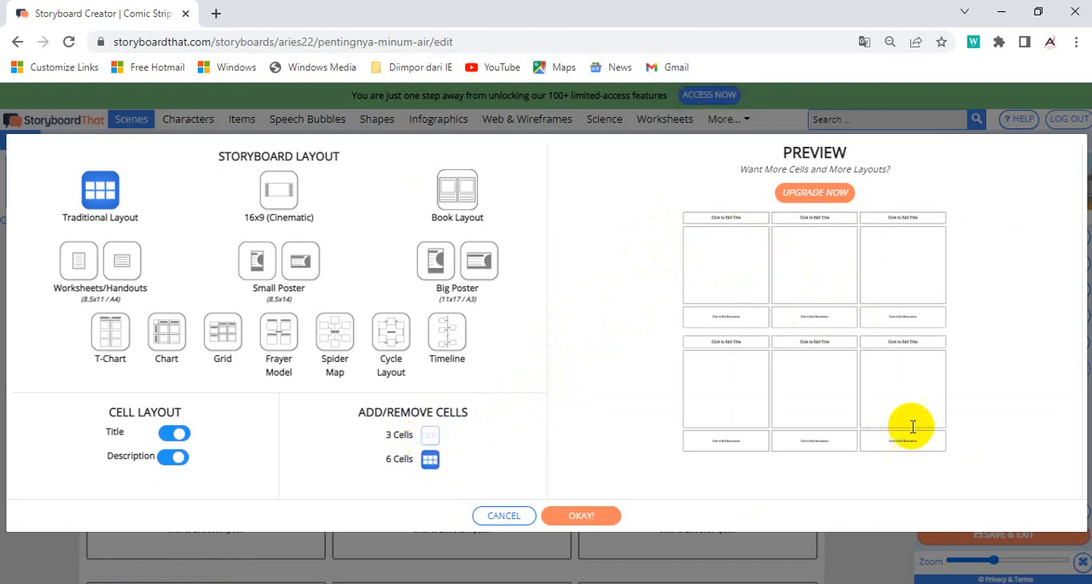
{"action": "left_click", "coordinate": [429, 437]}
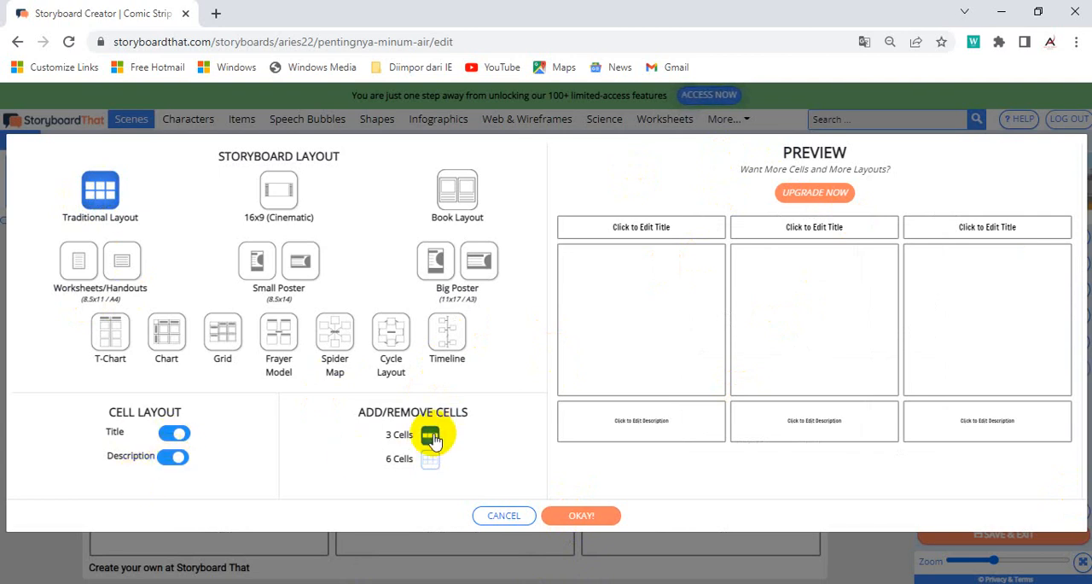
{"action": "left_click", "coordinate": [582, 516]}
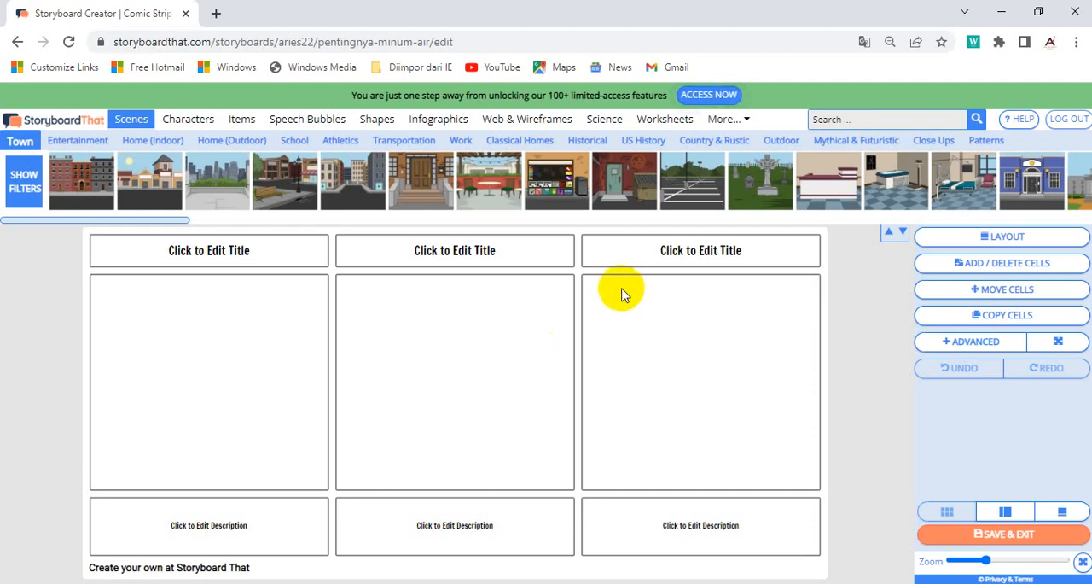
Step: Title the first cell "Perkenalan" and the second cell "Pentinya Minum Air"
{"action": "left_click", "coordinate": [245, 250]}
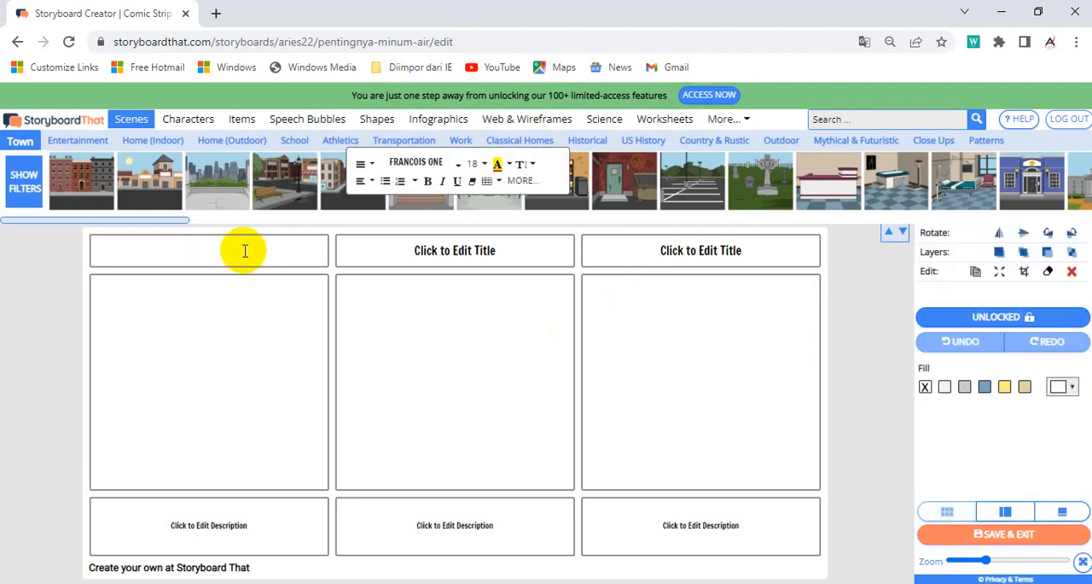
{"action": "type", "text": "Pem"}
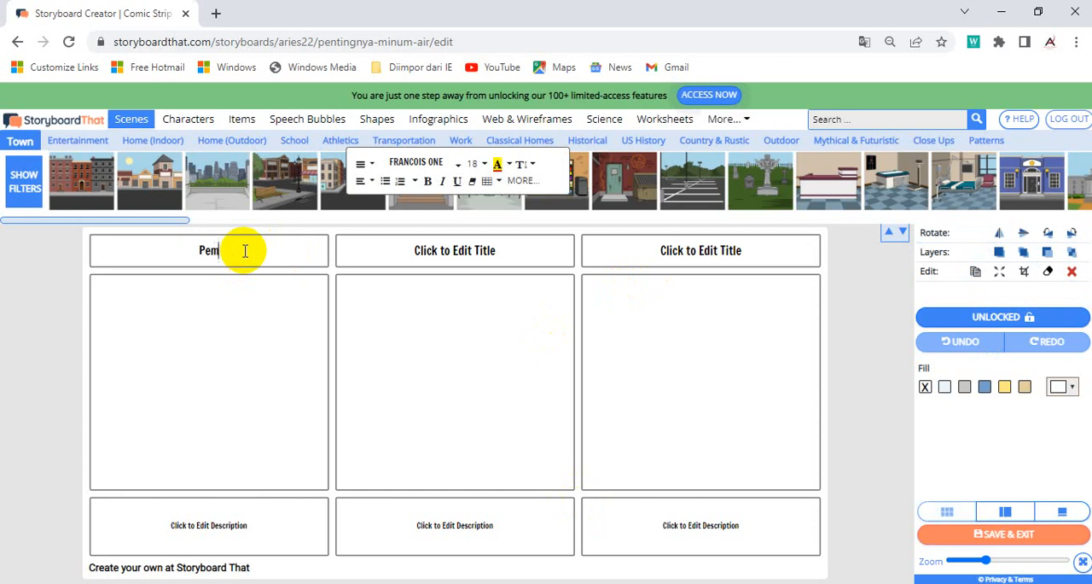
{"action": "type", "text": "ukaan"}
{"action": "left_click", "coordinate": [465, 251]}
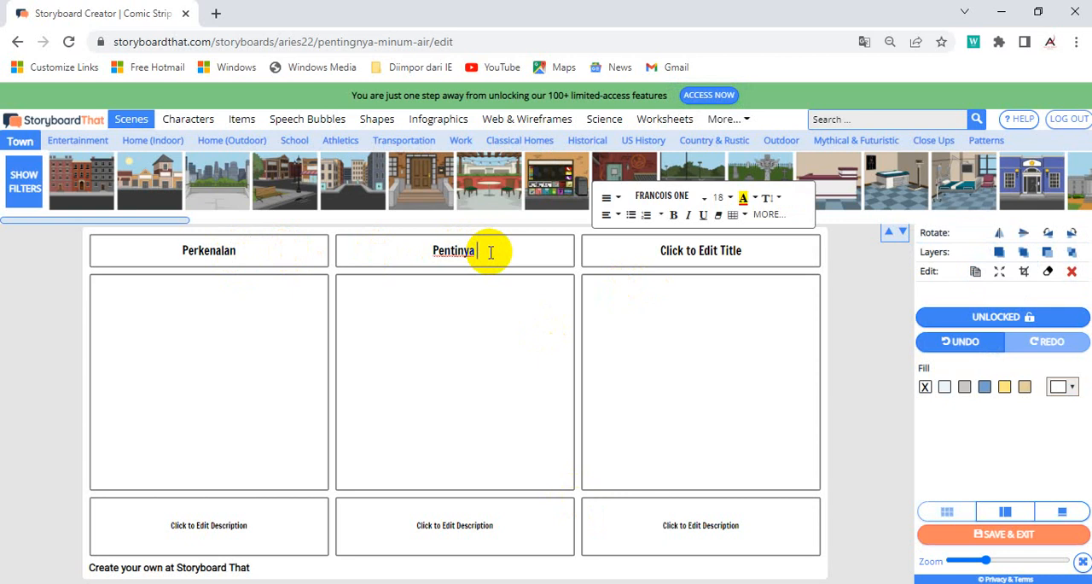
{"action": "type", "text": "Air"}
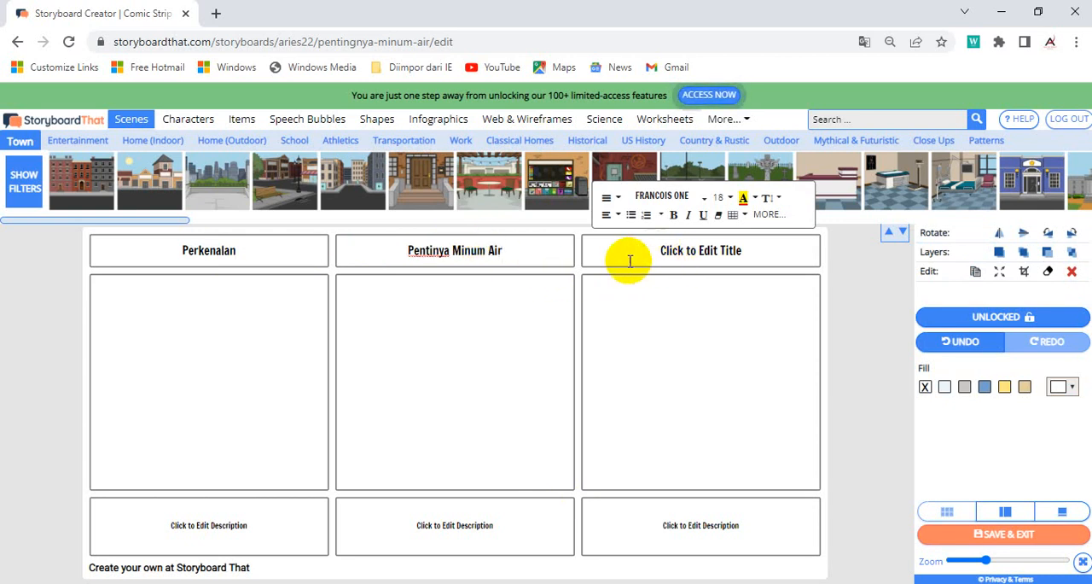
Step: Title the third cell "Sehat Dengan Minum Air"
{"action": "left_click", "coordinate": [677, 258]}
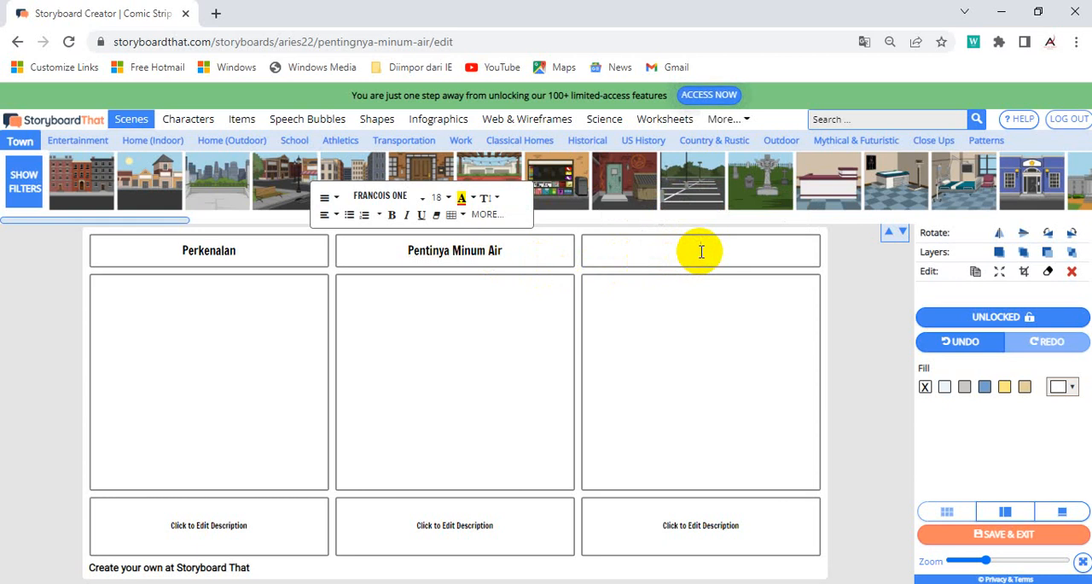
{"action": "type", "text": "Sehat De"}
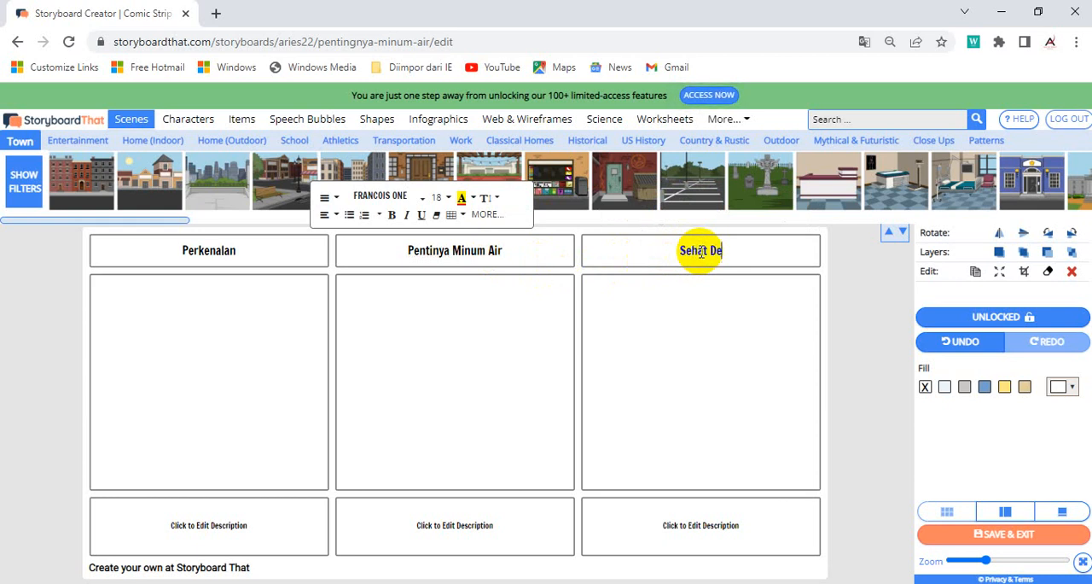
{"action": "type", "text": "nfan"}
{"action": "key", "text": "BackSpace"}
{"action": "key", "text": "BackSpace"}
{"action": "key", "text": "BackSpace"}
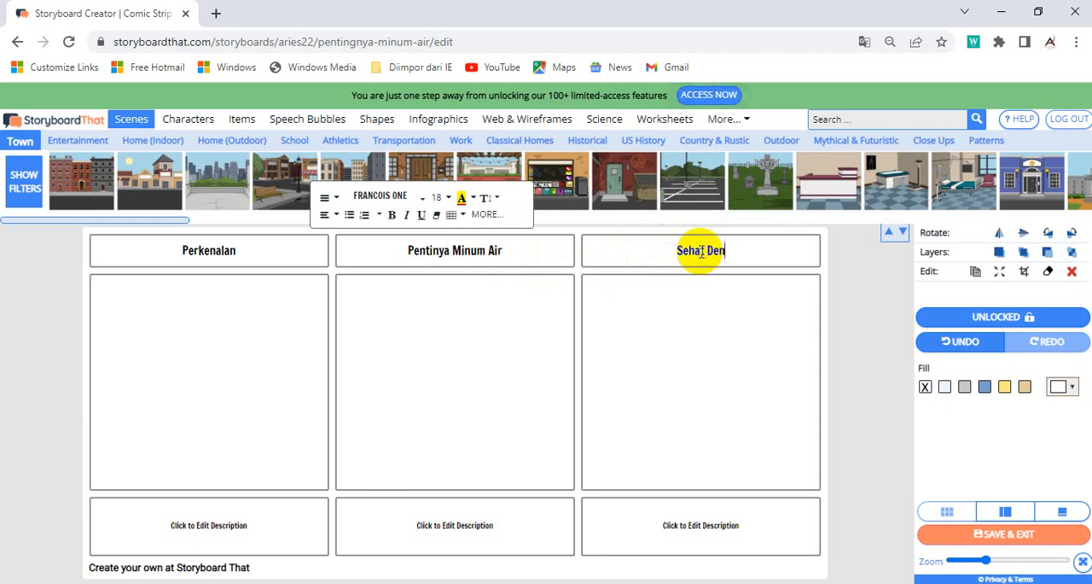
{"action": "type", "text": "gan Minum "}
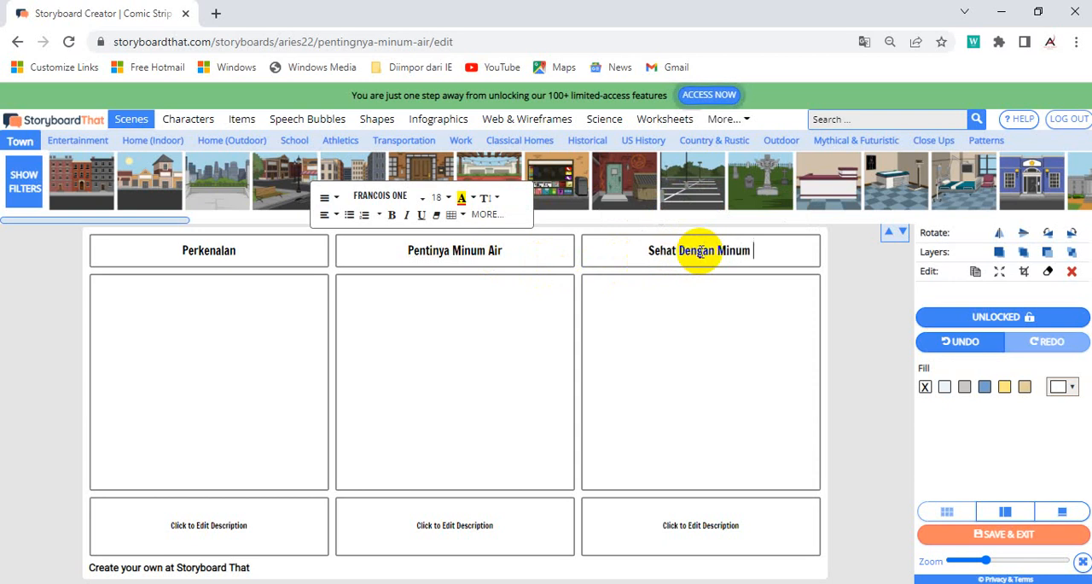
{"action": "type", "text": "Air"}
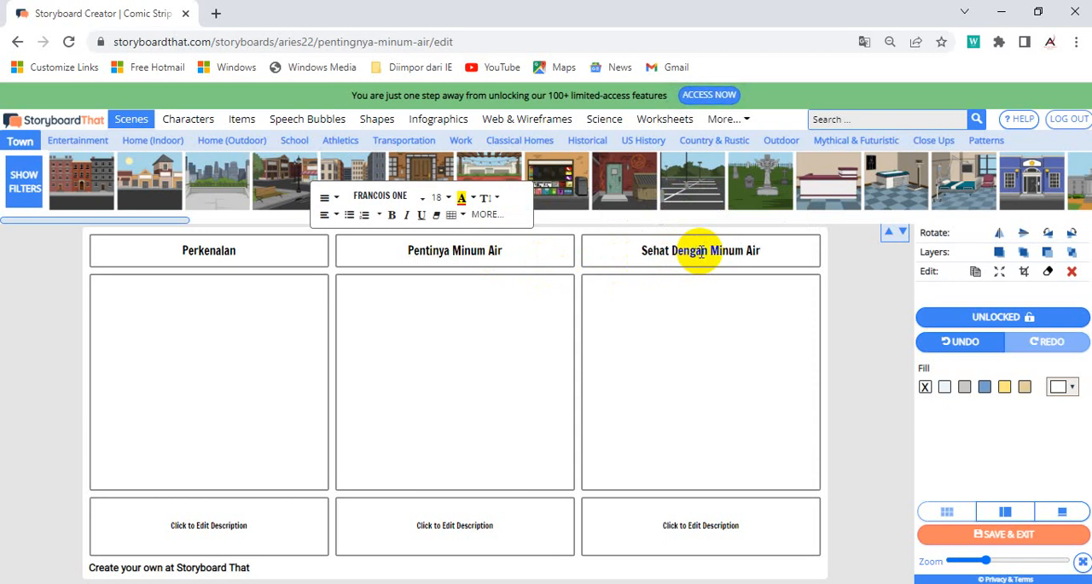
Step: Describe the first cell as "Pembuat storyboard" and the second cell as "cara penting minum air"
{"action": "left_click", "coordinate": [207, 522]}
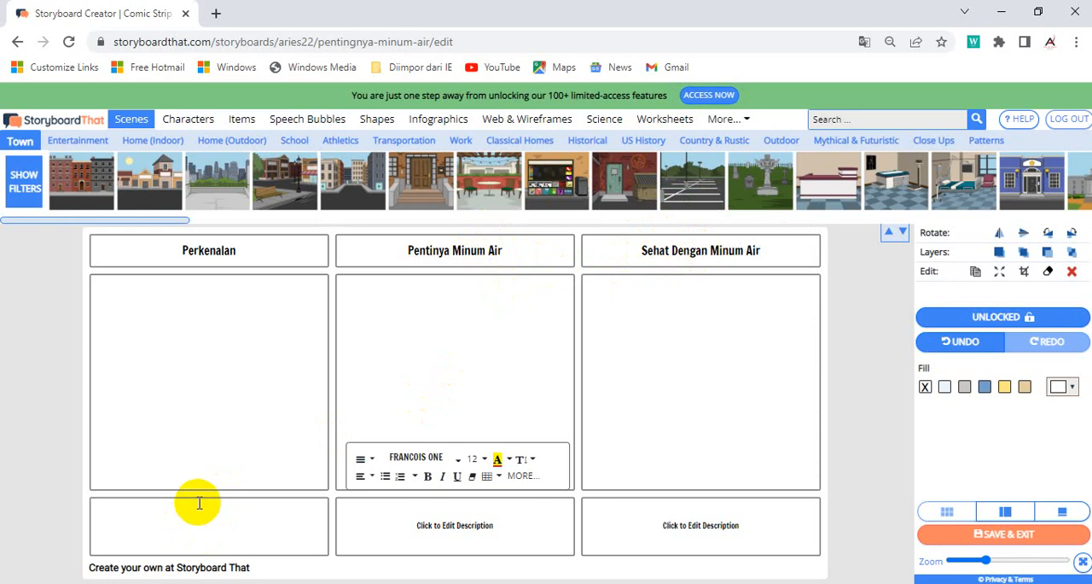
{"action": "left_click", "coordinate": [209, 535]}
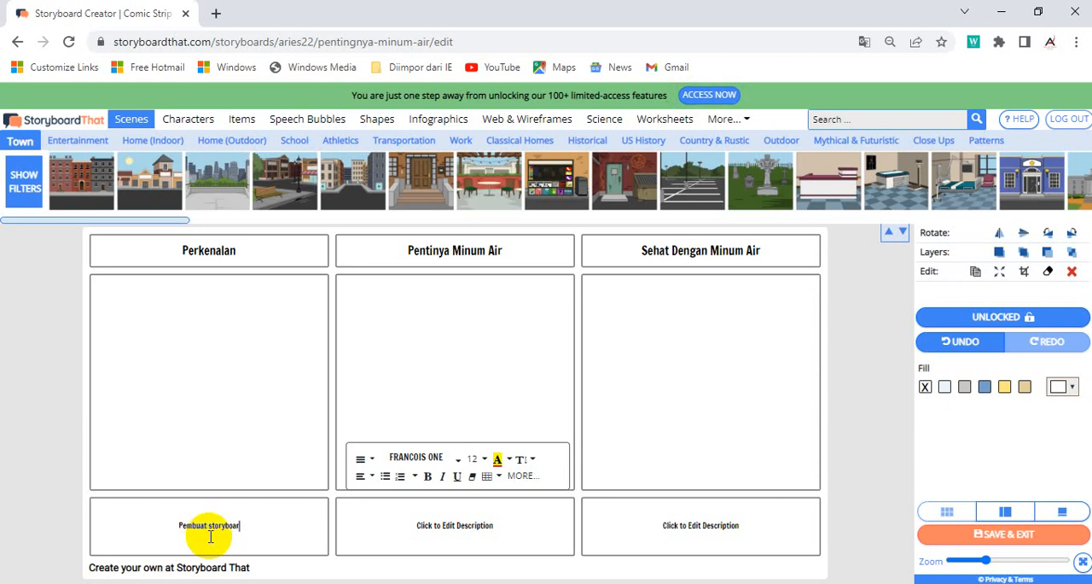
{"action": "left_click", "coordinate": [425, 526]}
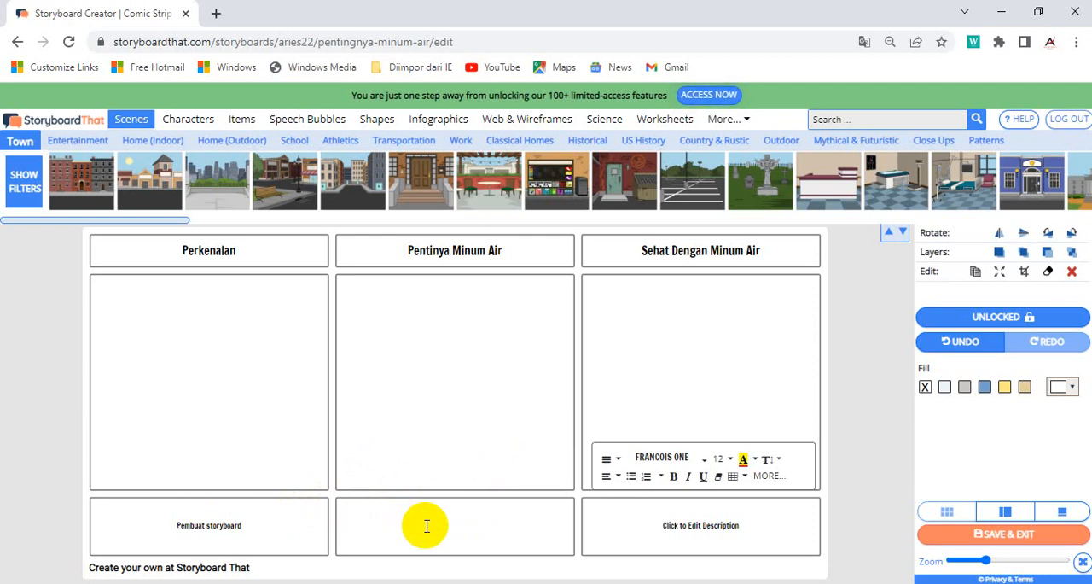
{"action": "left_click", "coordinate": [431, 526]}
{"action": "type", "text": "cara penting minum"}
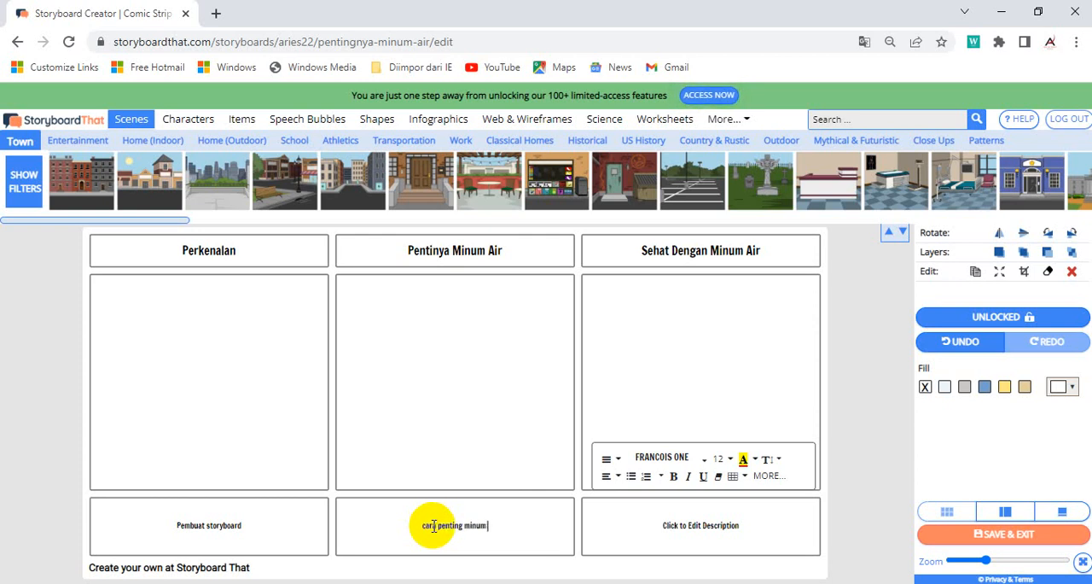
{"action": "type", "text": " air"}
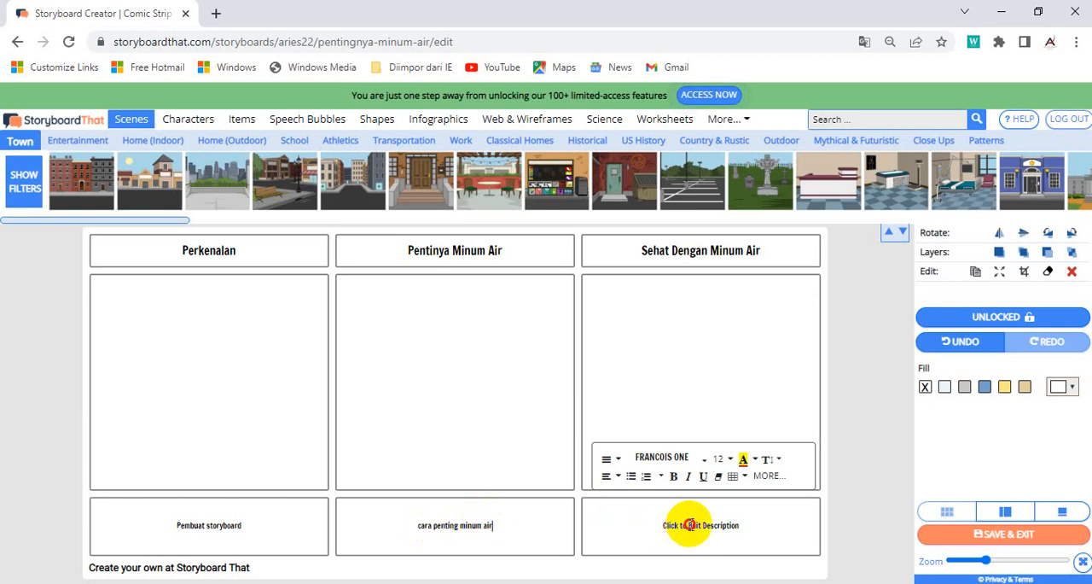
Step: Enter "hasil sehat karena minum air" as the third cell's description
{"action": "left_click", "coordinate": [689, 524]}
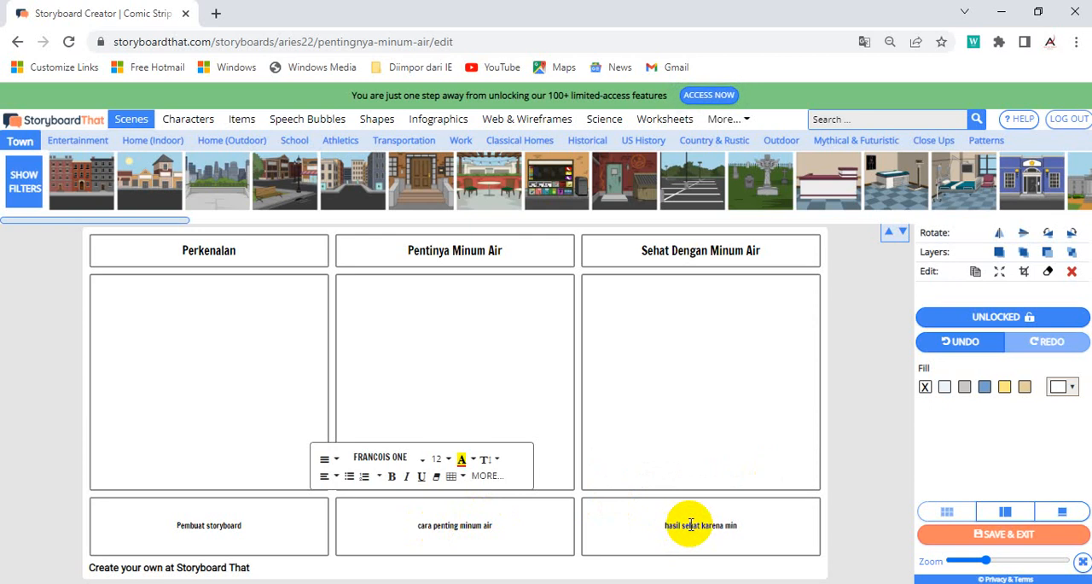
{"action": "type", "text": "hasil sehat karena minum air"}
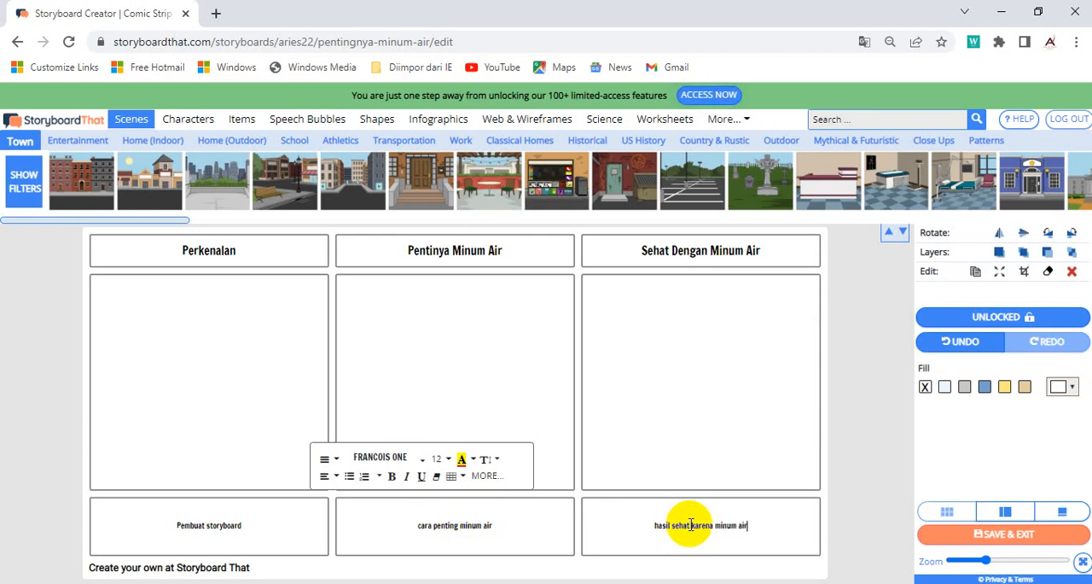
{"action": "left_click", "coordinate": [268, 357]}
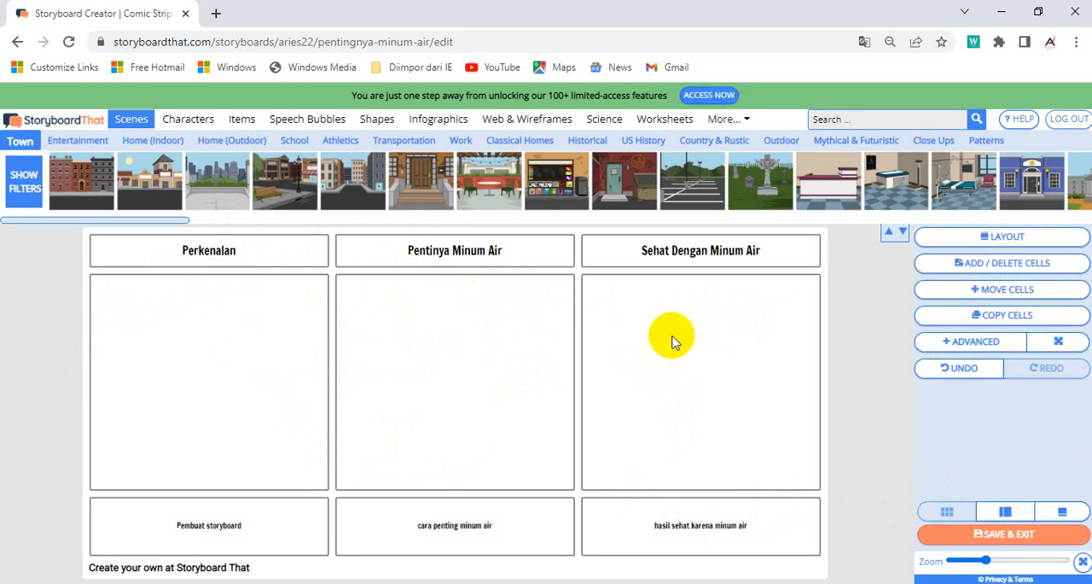
Step: Switch to the single-cell view with thumbnails and bring up the first cell, "Perkenalan"
{"action": "left_click", "coordinate": [1007, 512]}
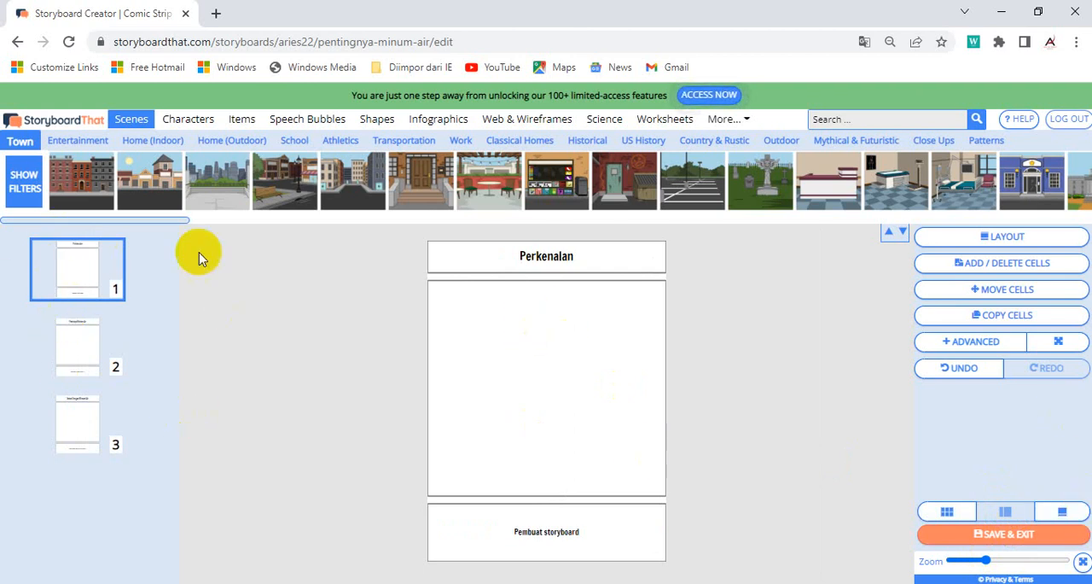
{"action": "left_click", "coordinate": [74, 343]}
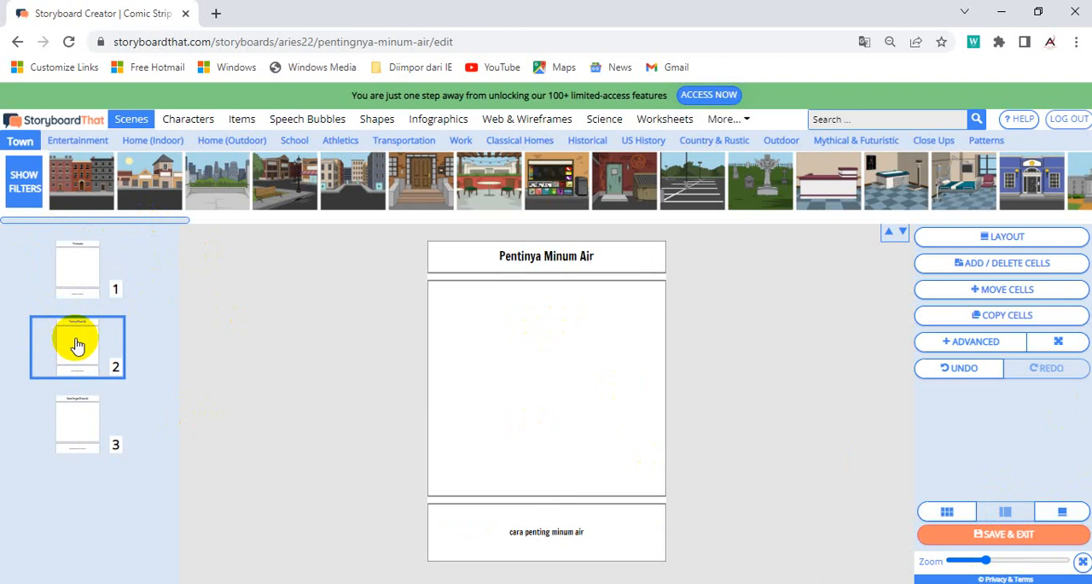
{"action": "left_click", "coordinate": [91, 266]}
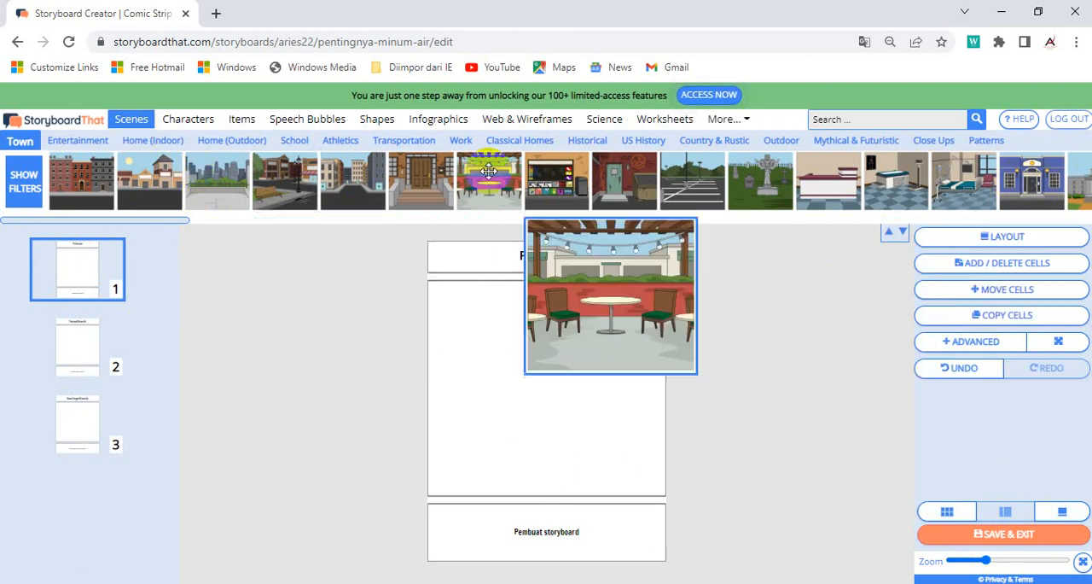
Step: Filter the Town scenes to show only the Factories category
{"action": "left_click", "coordinate": [24, 186]}
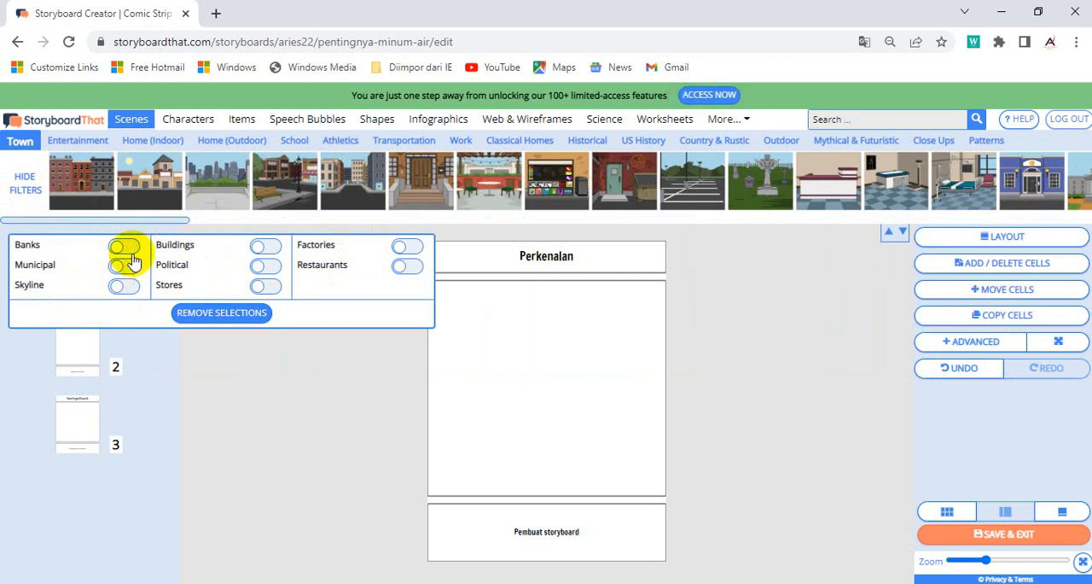
{"action": "left_click", "coordinate": [403, 270]}
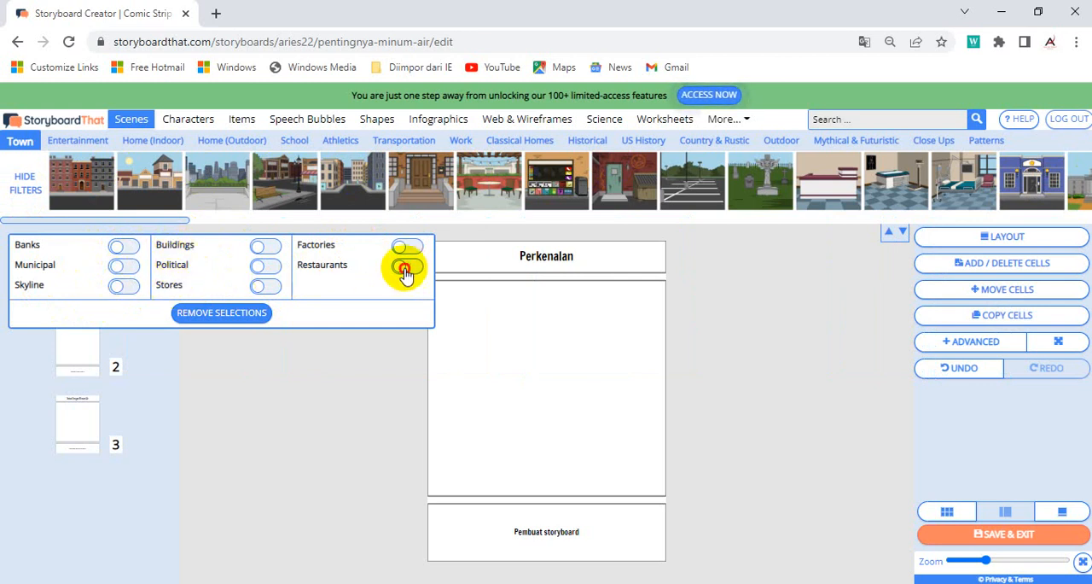
{"action": "left_click", "coordinate": [401, 266]}
{"action": "left_click", "coordinate": [407, 248]}
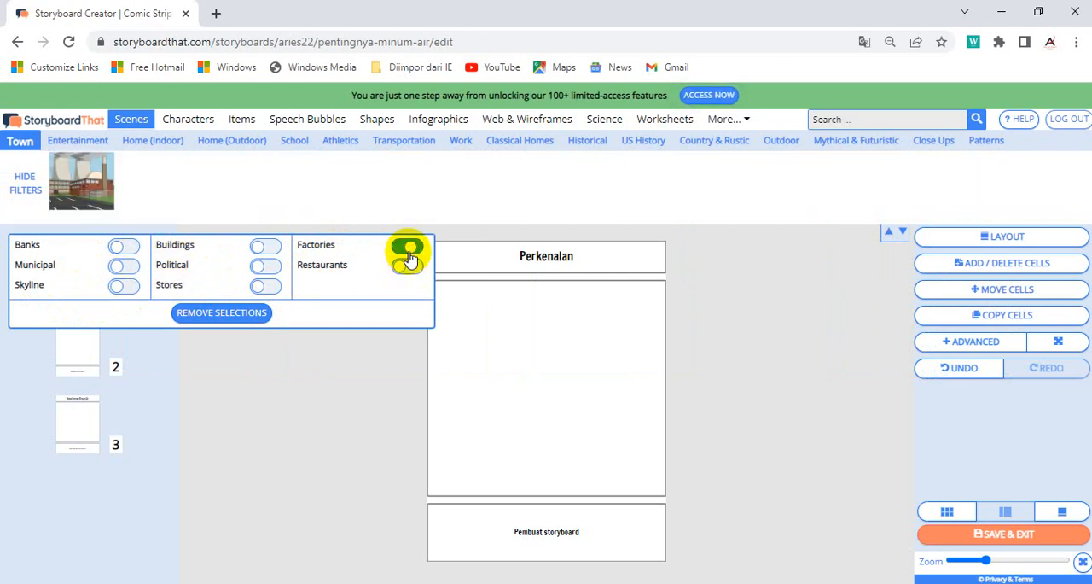
Step: Preview the Town scenes filtered by Buildings, Political, Stores and Banks in turn, then clear and hide the filters
{"action": "left_click", "coordinate": [409, 253]}
{"action": "left_click", "coordinate": [273, 246]}
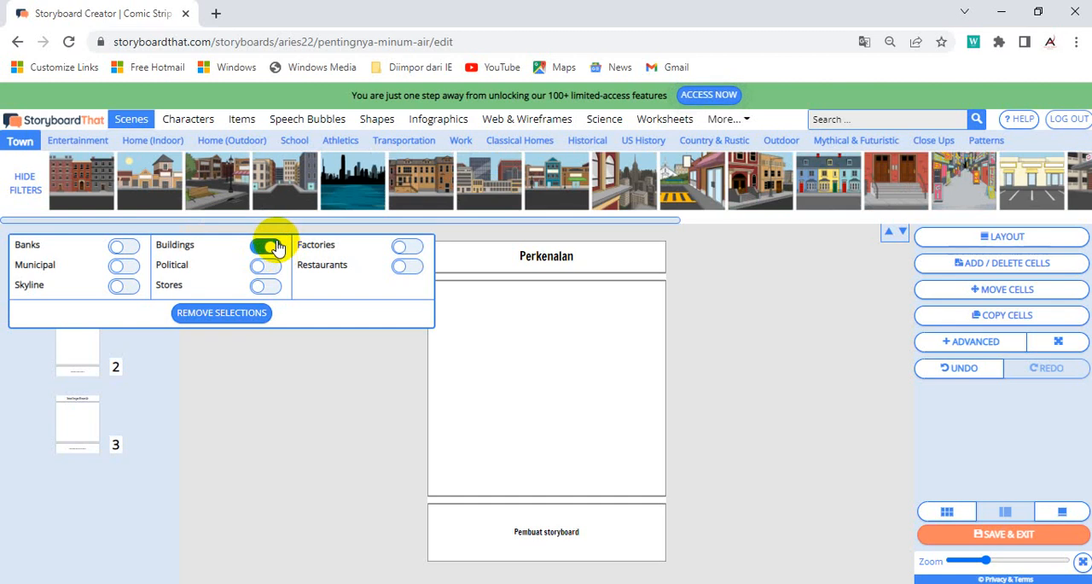
{"action": "left_click", "coordinate": [273, 246]}
{"action": "left_click", "coordinate": [267, 268]}
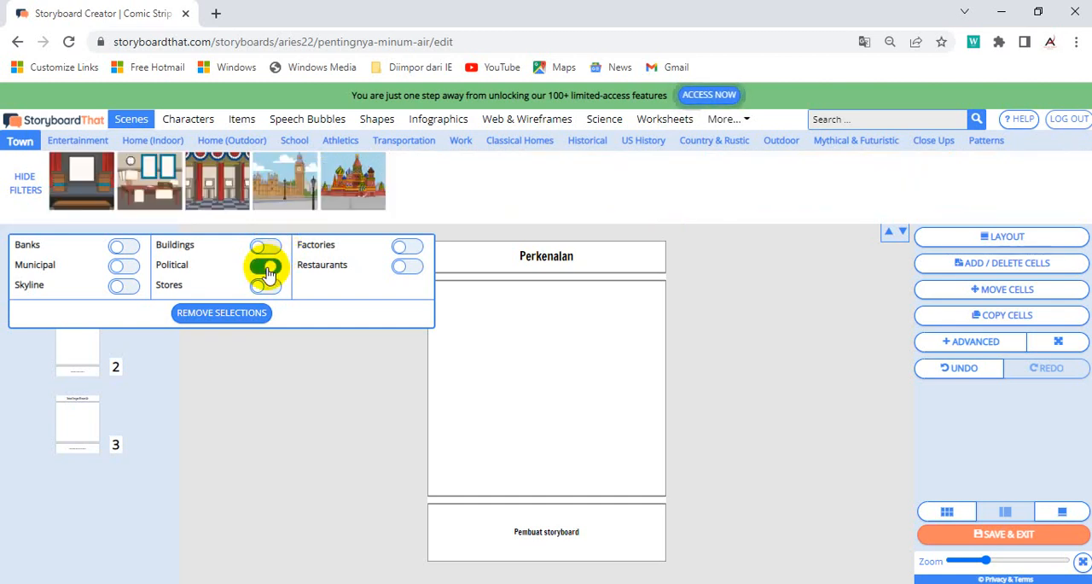
{"action": "left_click", "coordinate": [266, 270]}
{"action": "left_click", "coordinate": [265, 286]}
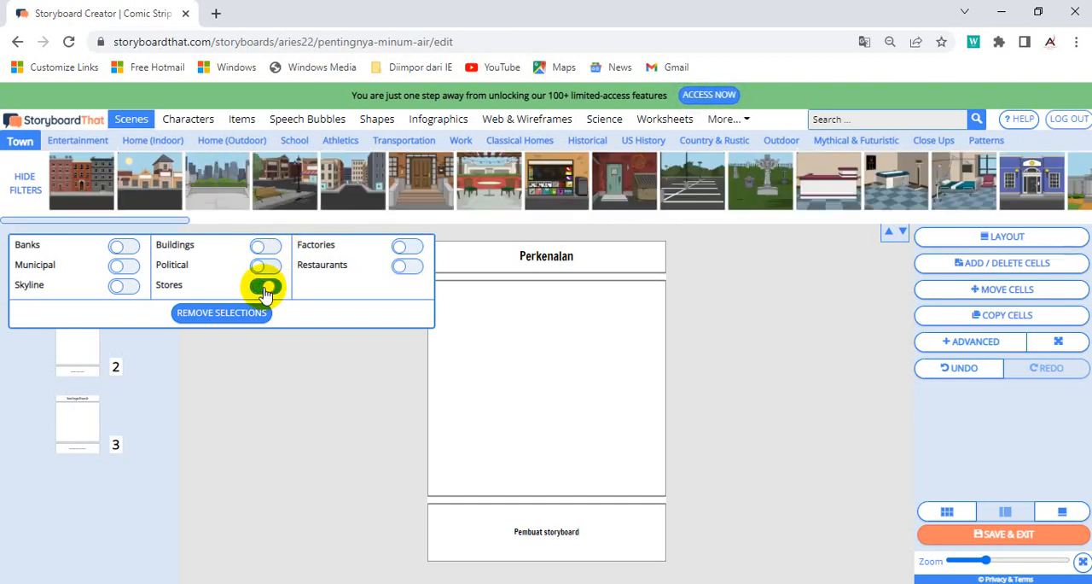
{"action": "left_click", "coordinate": [265, 288]}
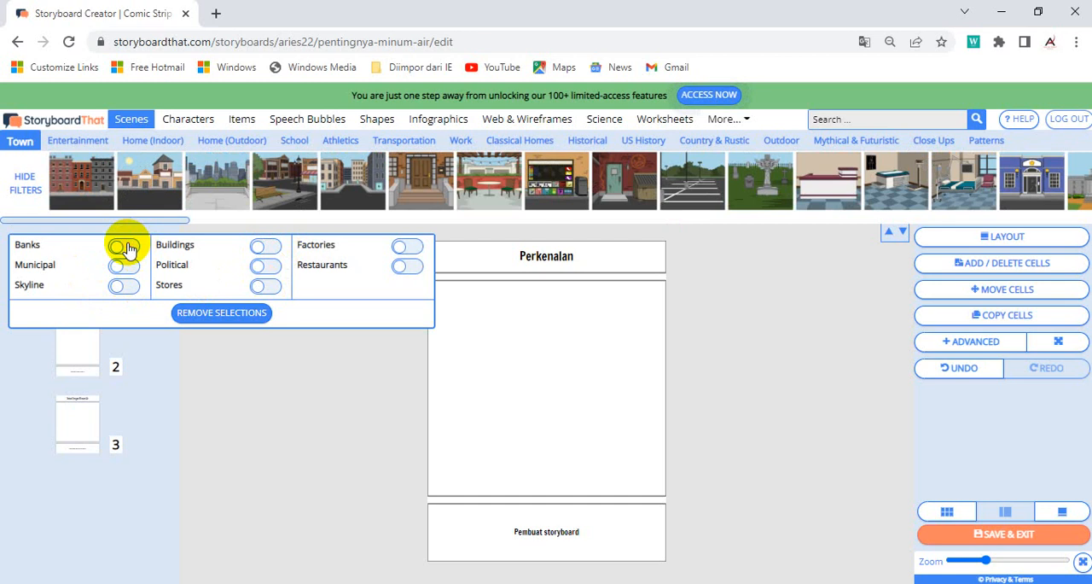
{"action": "left_click", "coordinate": [125, 247]}
{"action": "left_click", "coordinate": [125, 247]}
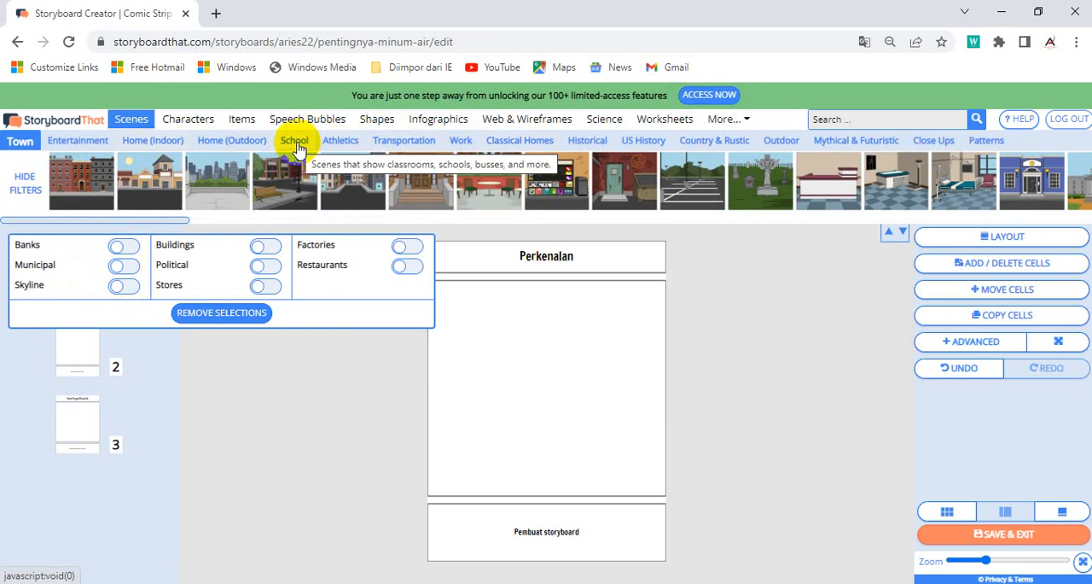
{"action": "left_click", "coordinate": [22, 184]}
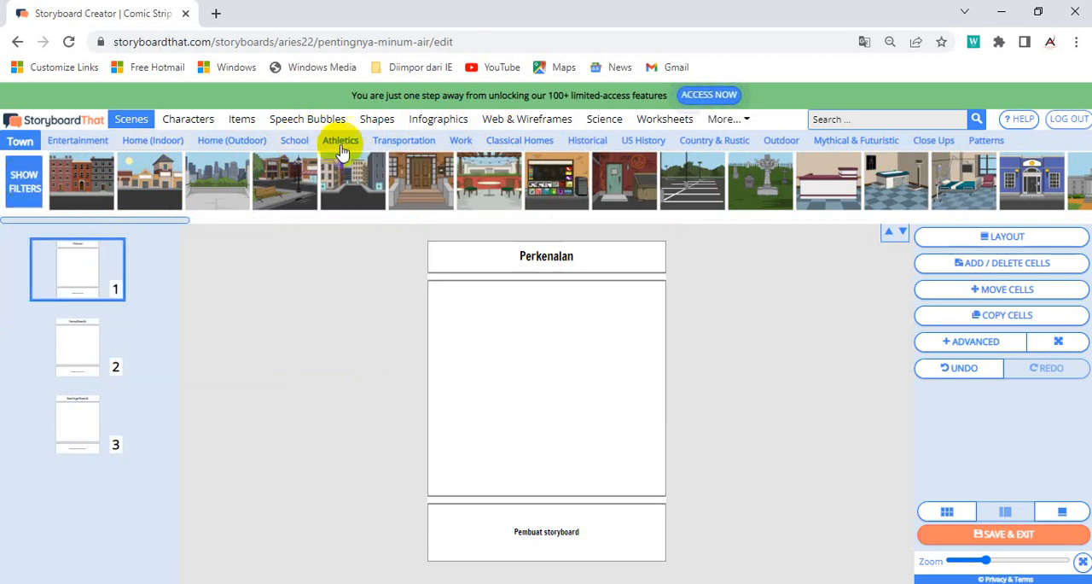
Step: Show the School scenes and preview them with the Classroom filter, then clear and hide the filters
{"action": "left_click", "coordinate": [294, 141]}
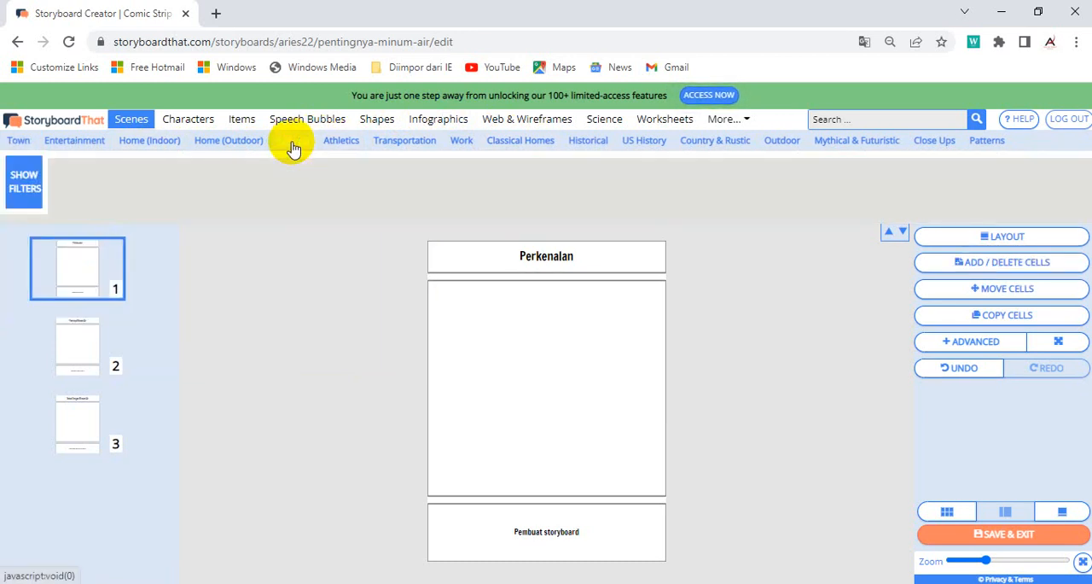
{"action": "left_click", "coordinate": [292, 146]}
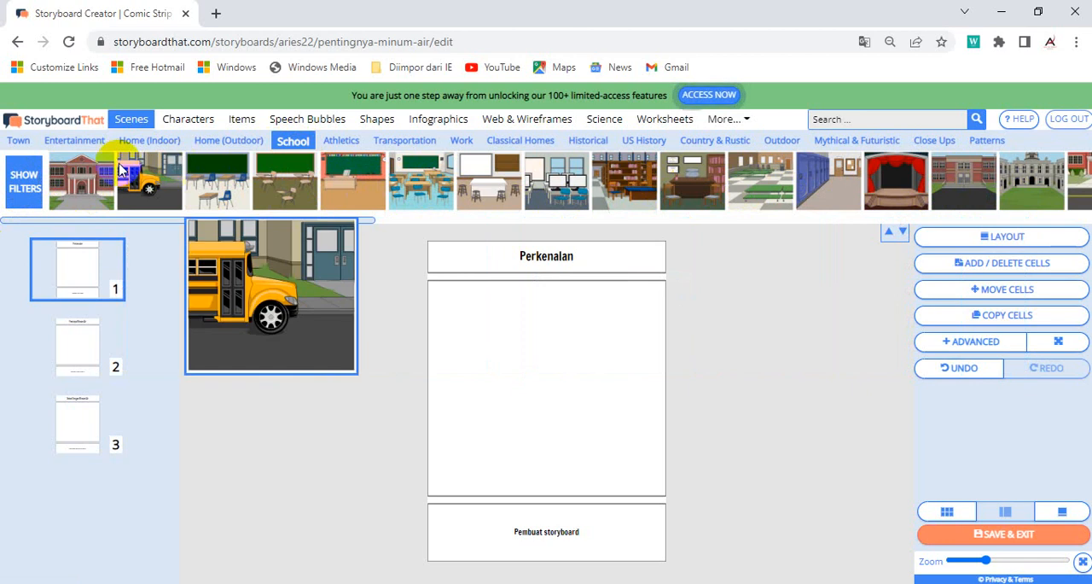
{"action": "left_click", "coordinate": [24, 183]}
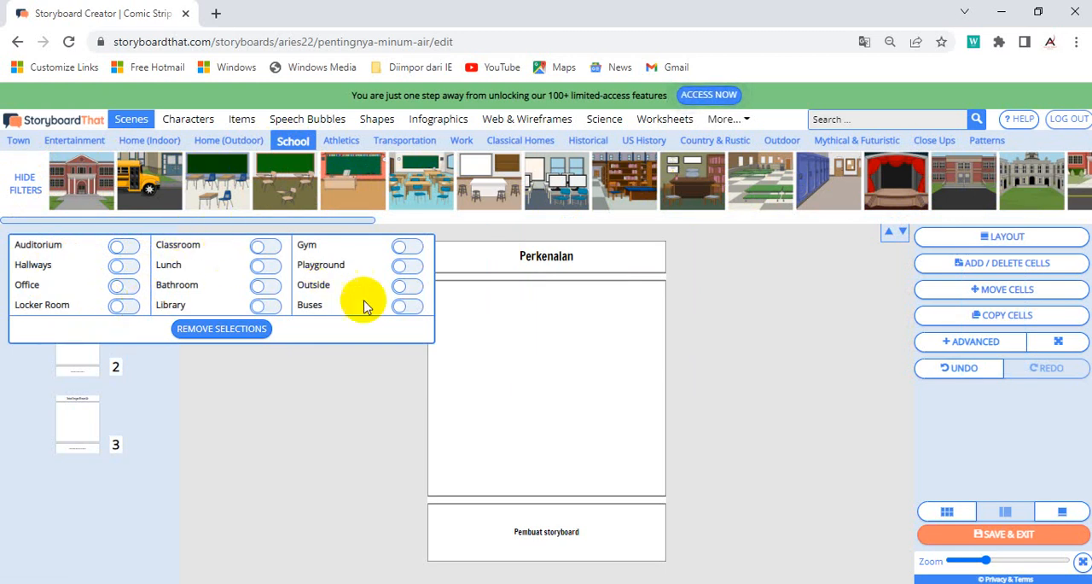
{"action": "left_click", "coordinate": [266, 247]}
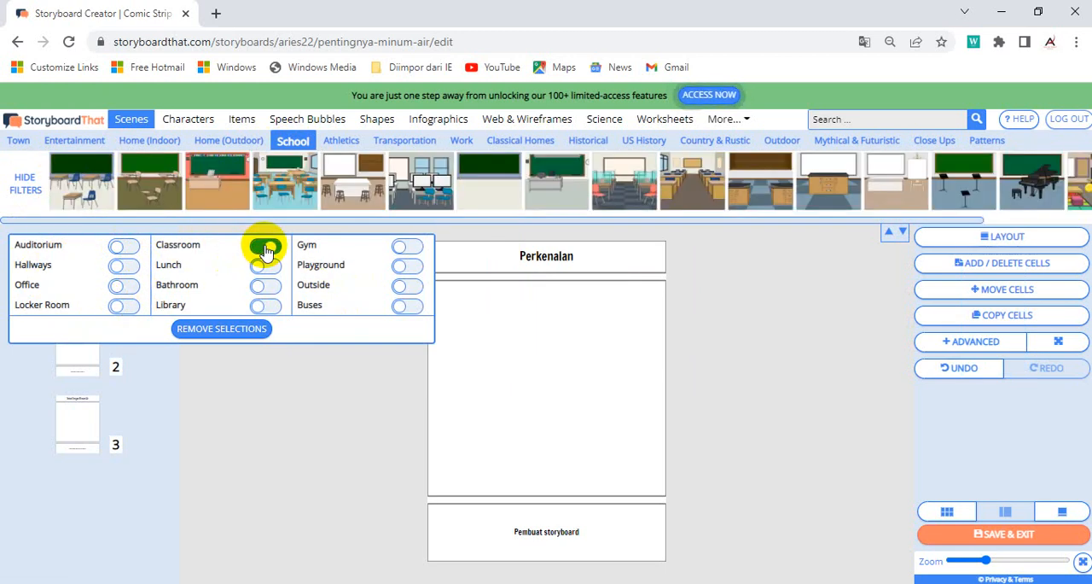
{"action": "mouse_move", "coordinate": [262, 195]}
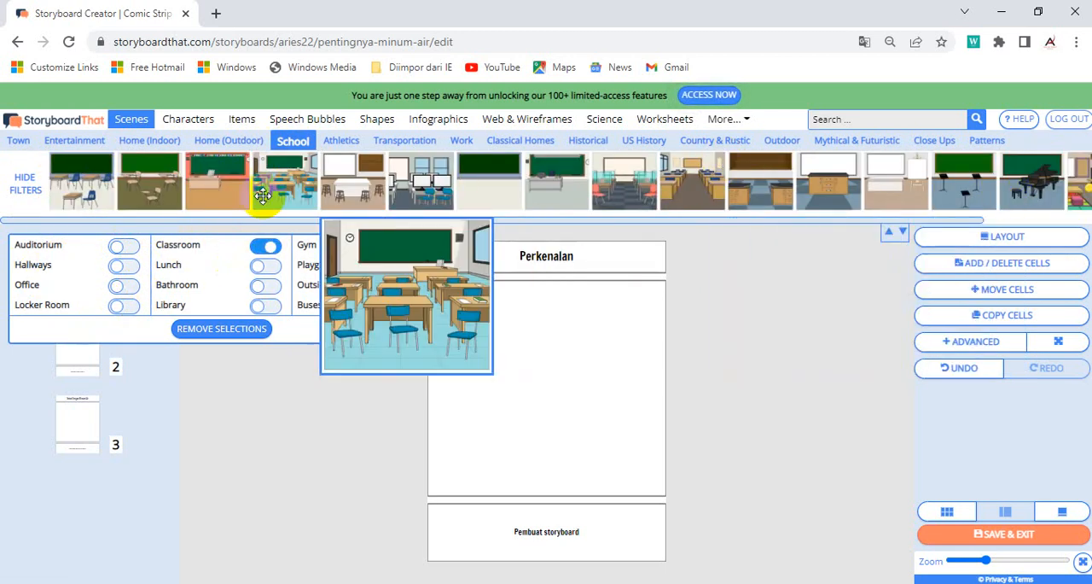
{"action": "left_click", "coordinate": [265, 246]}
{"action": "mouse_move", "coordinate": [82, 171]}
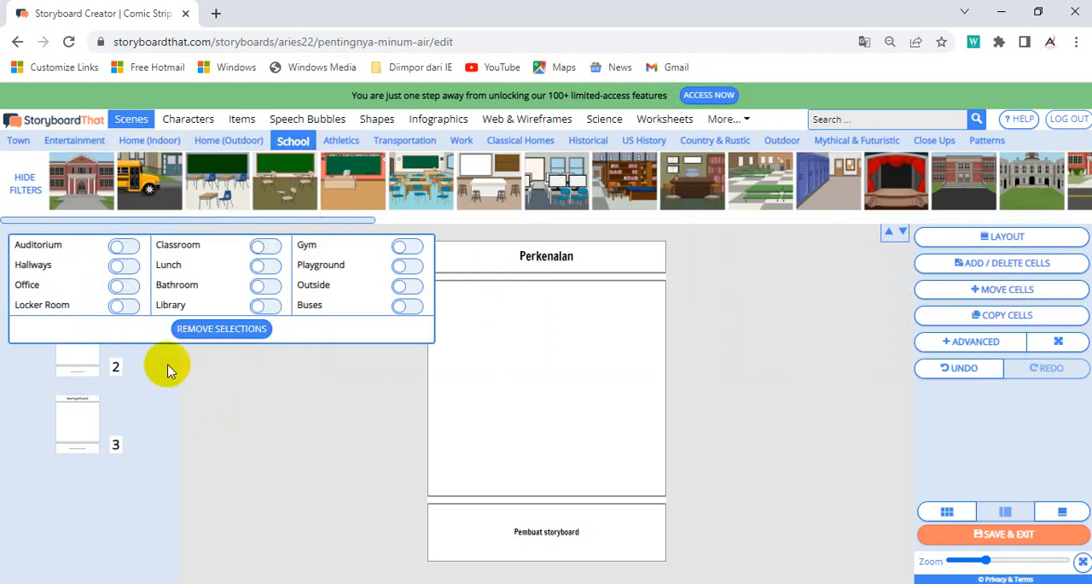
{"action": "left_click", "coordinate": [25, 186]}
Step: Fill the first cell with the School office scene that has a dark desk, two wooden chairs and a bookcase
{"action": "mouse_move", "coordinate": [372, 187]}
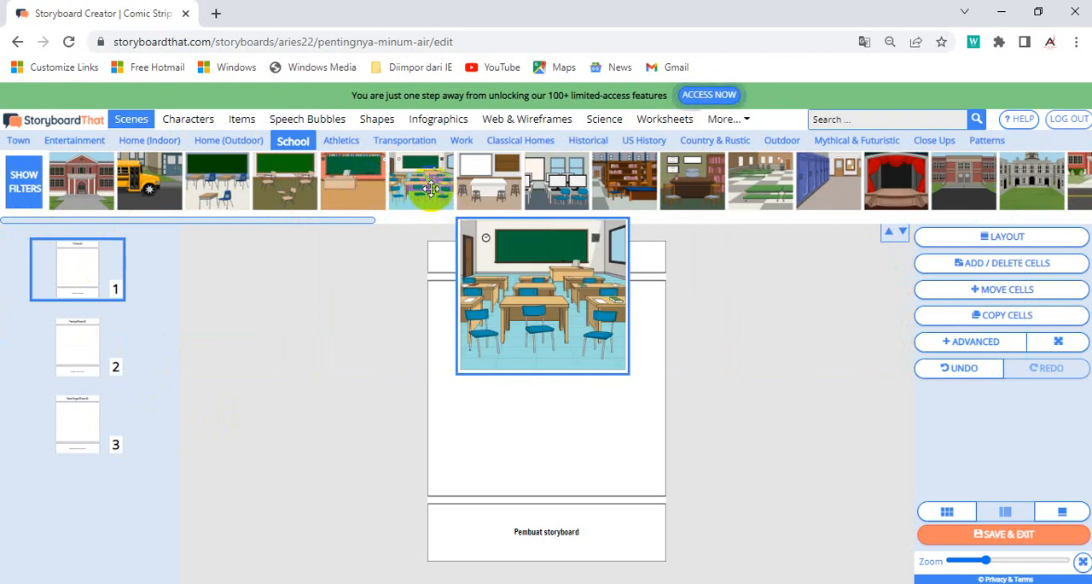
{"action": "mouse_move", "coordinate": [638, 183]}
{"action": "mouse_move", "coordinate": [707, 183]}
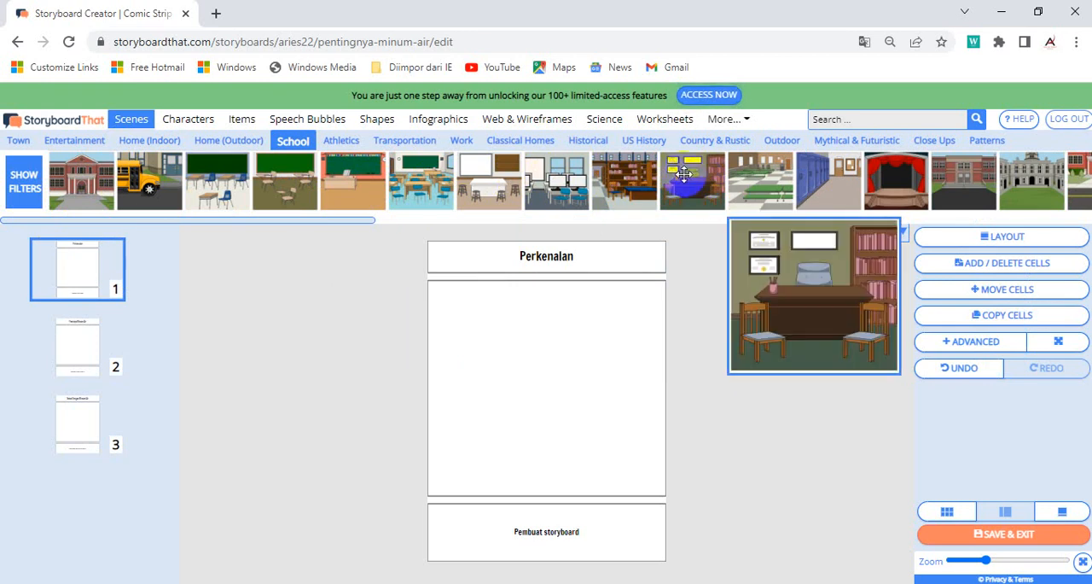
{"action": "left_click", "coordinate": [698, 175]}
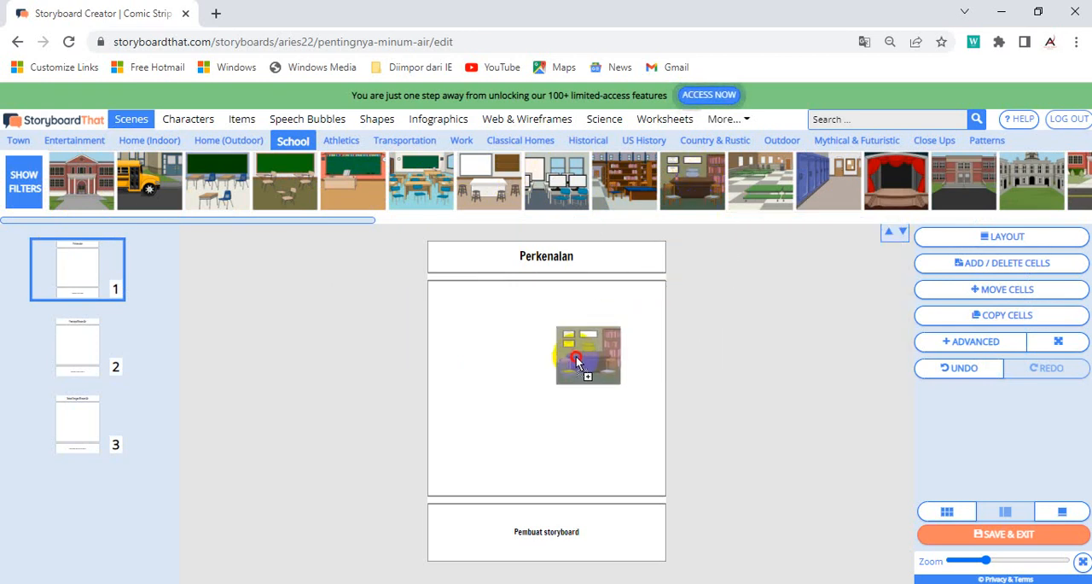
{"action": "left_click_drag", "start_coordinate": [698, 172], "coordinate": [523, 393]}
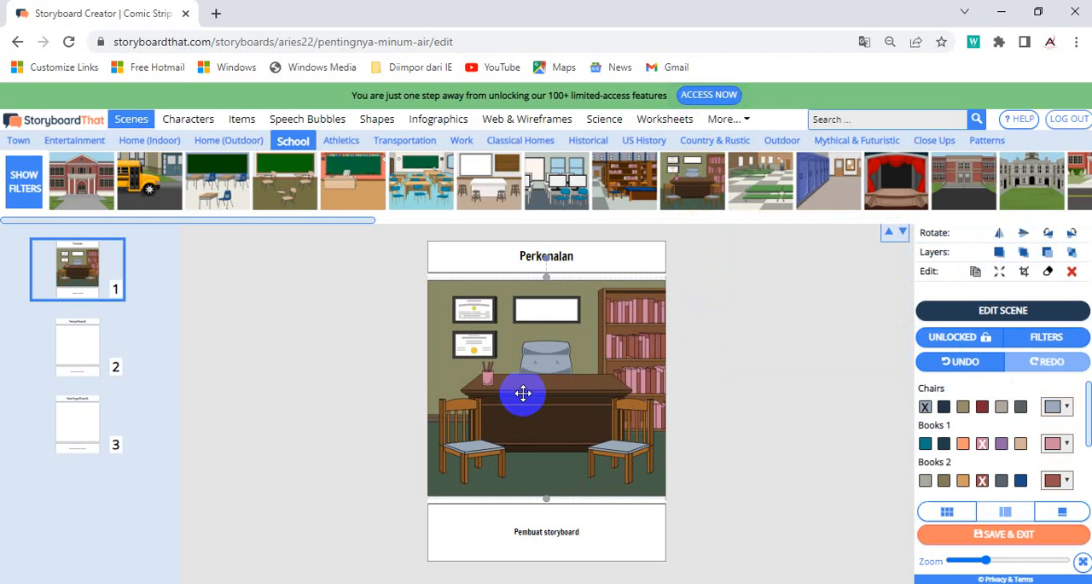
Step: Correct the second cell's title to "Pentingnya Minum Air" and fill the cell with the red-walled classroom scene with a green chalkboard
{"action": "left_click", "coordinate": [78, 346]}
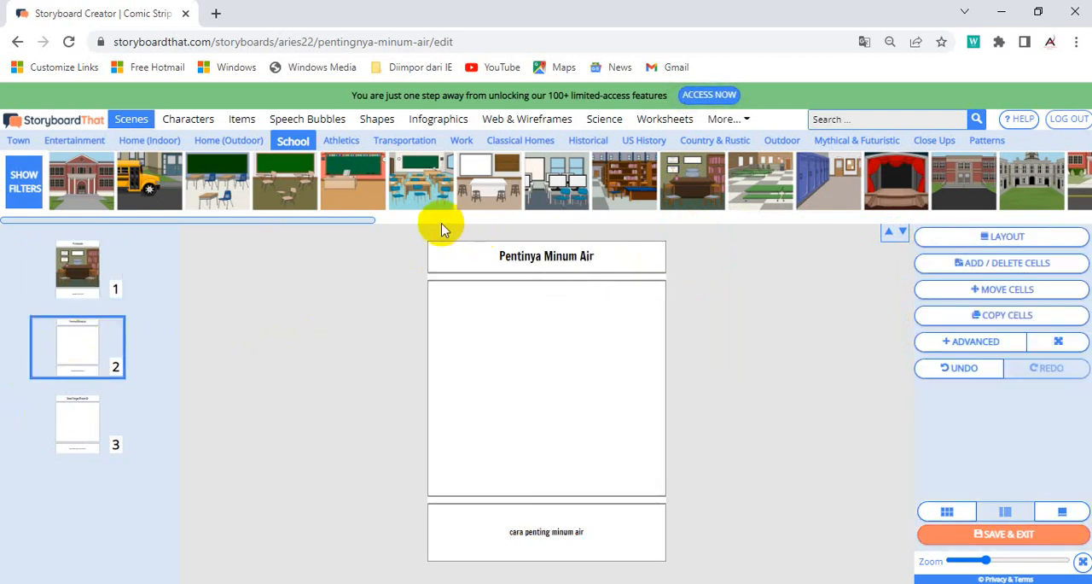
{"action": "left_click", "coordinate": [524, 255]}
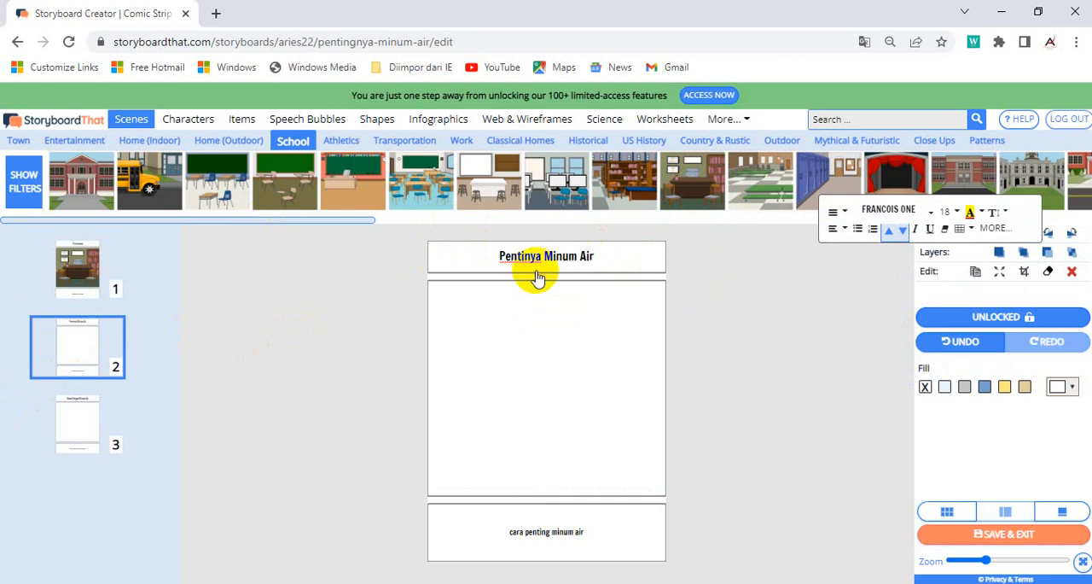
{"action": "type", "text": "g"}
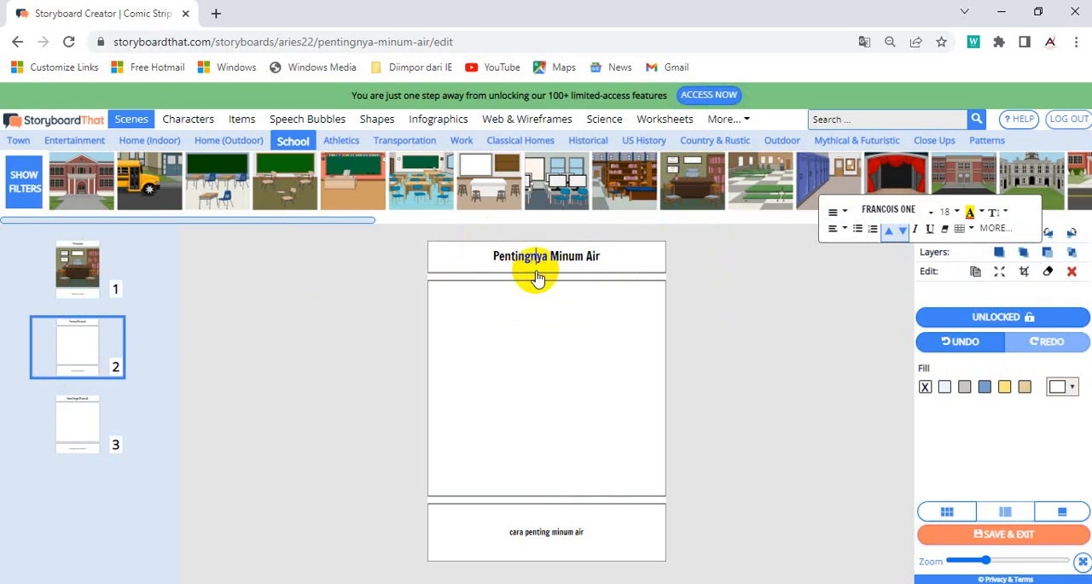
{"action": "left_click", "coordinate": [730, 333]}
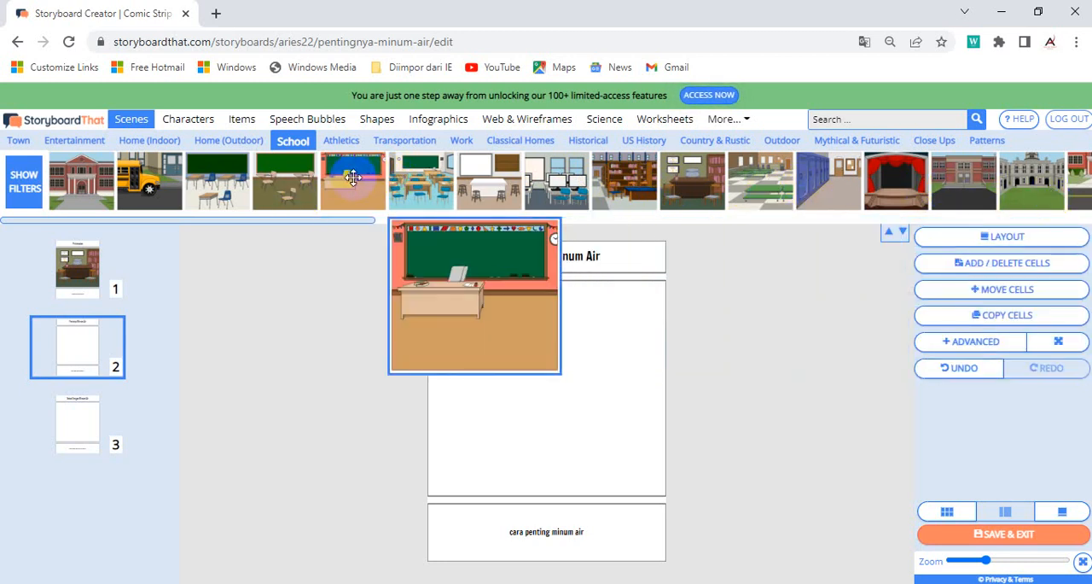
{"action": "left_click_drag", "start_coordinate": [353, 177], "coordinate": [522, 340]}
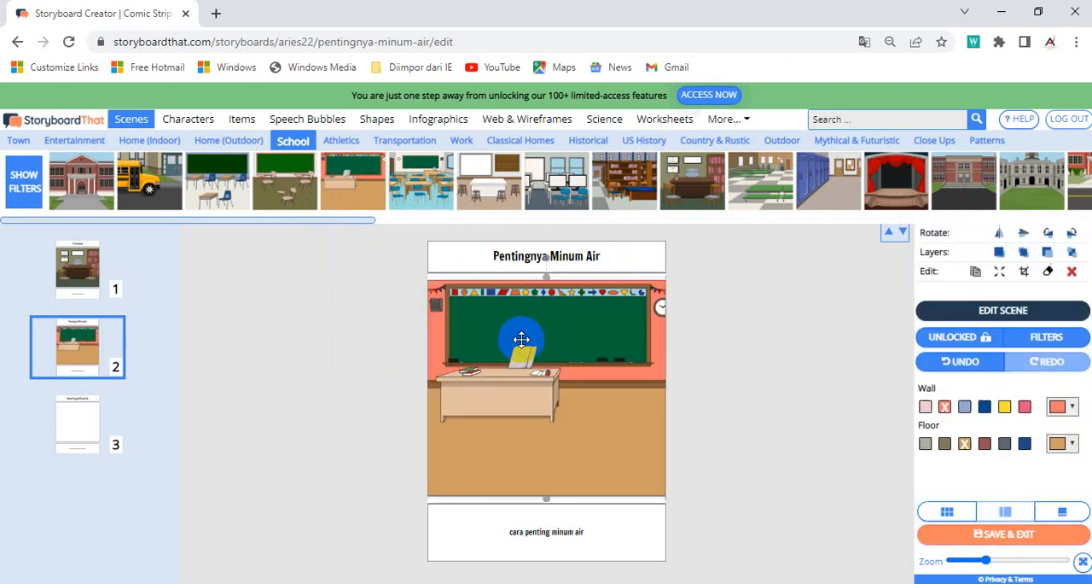
Step: Fill the third cell, "Sehat Dengan Minum Air", with the School hallway scene lined with red lockers
{"action": "left_click", "coordinate": [86, 427]}
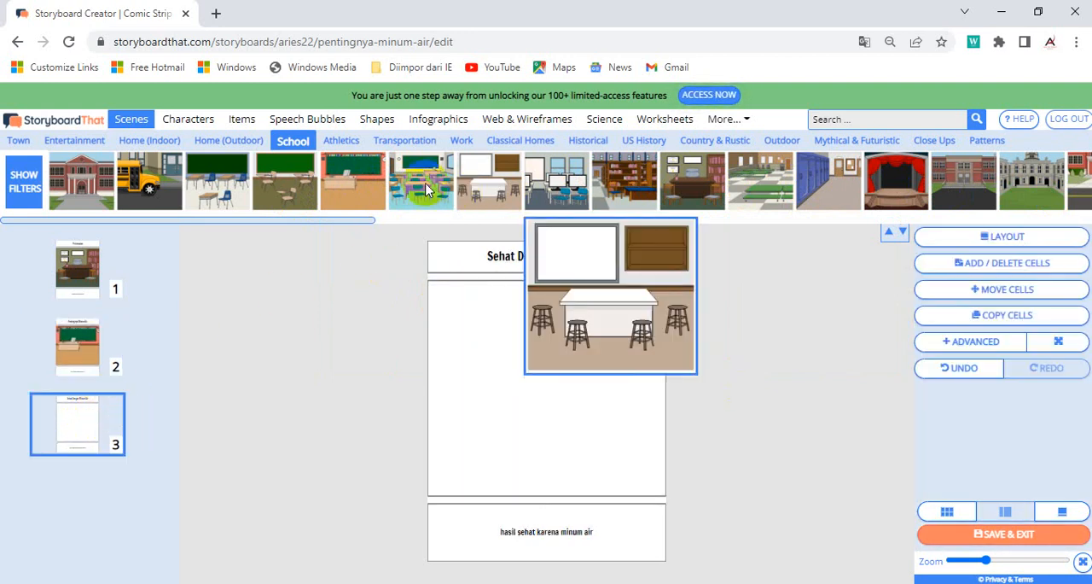
{"action": "left_click_drag", "start_coordinate": [349, 226], "coordinate": [856, 235]}
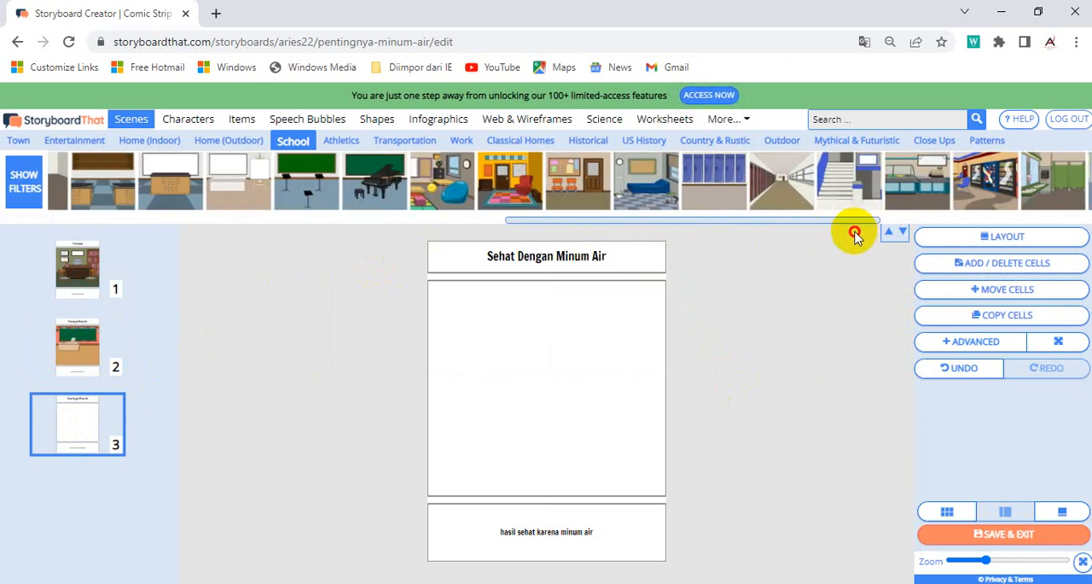
{"action": "mouse_move", "coordinate": [766, 201]}
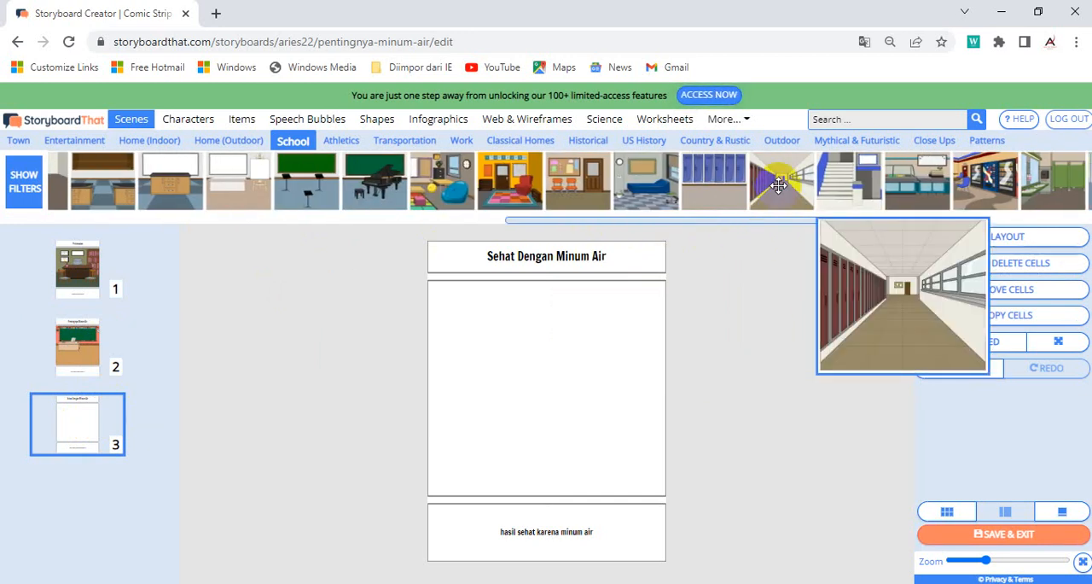
{"action": "left_click_drag", "start_coordinate": [788, 174], "coordinate": [538, 386]}
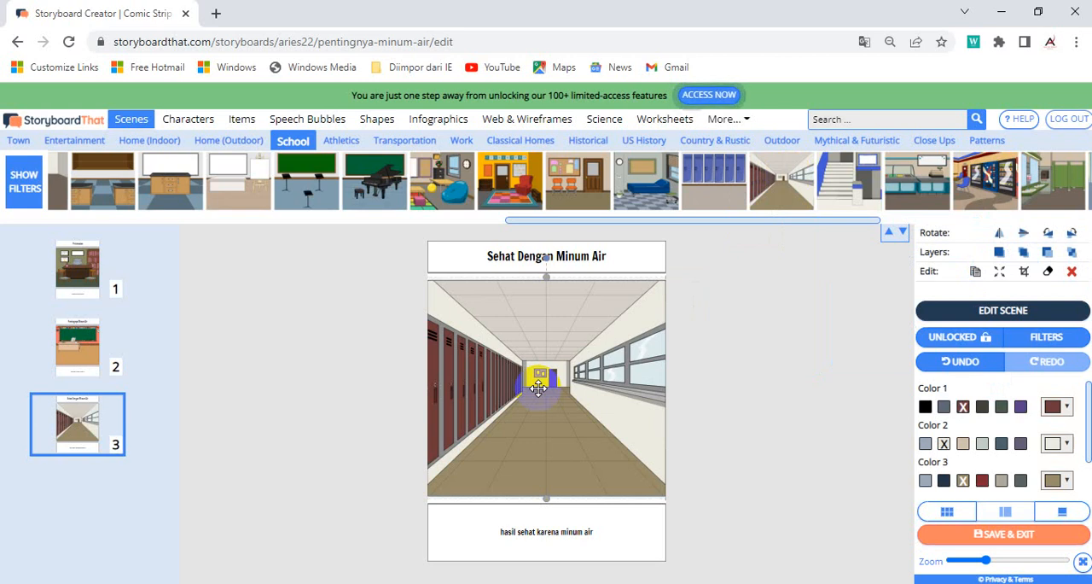
Step: Add the adult man in a blue-grey shirt and tie to the first cell, keeping his default pose and colours
{"action": "left_click", "coordinate": [187, 122]}
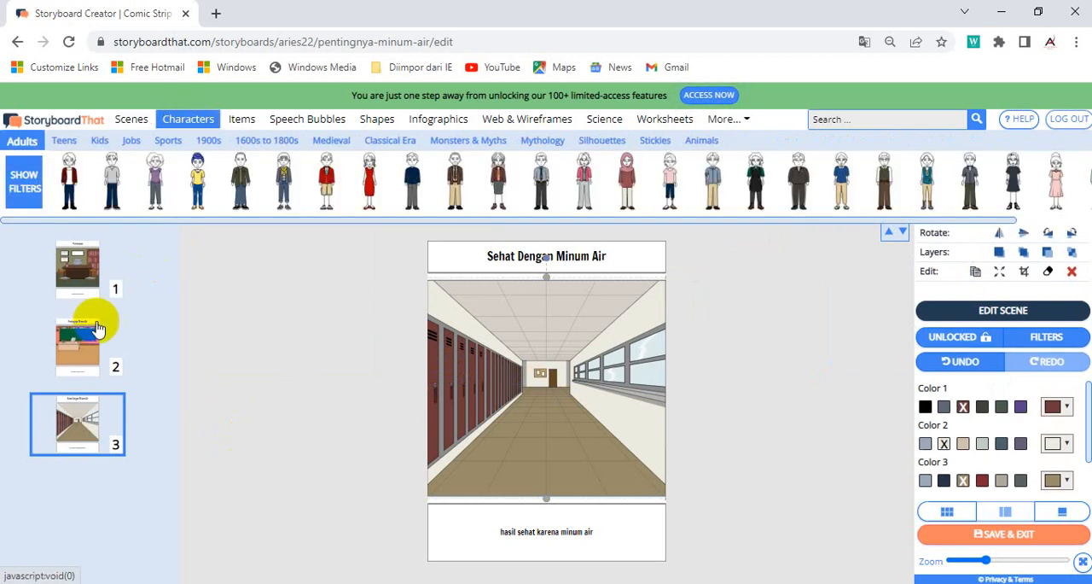
{"action": "left_click", "coordinate": [92, 264]}
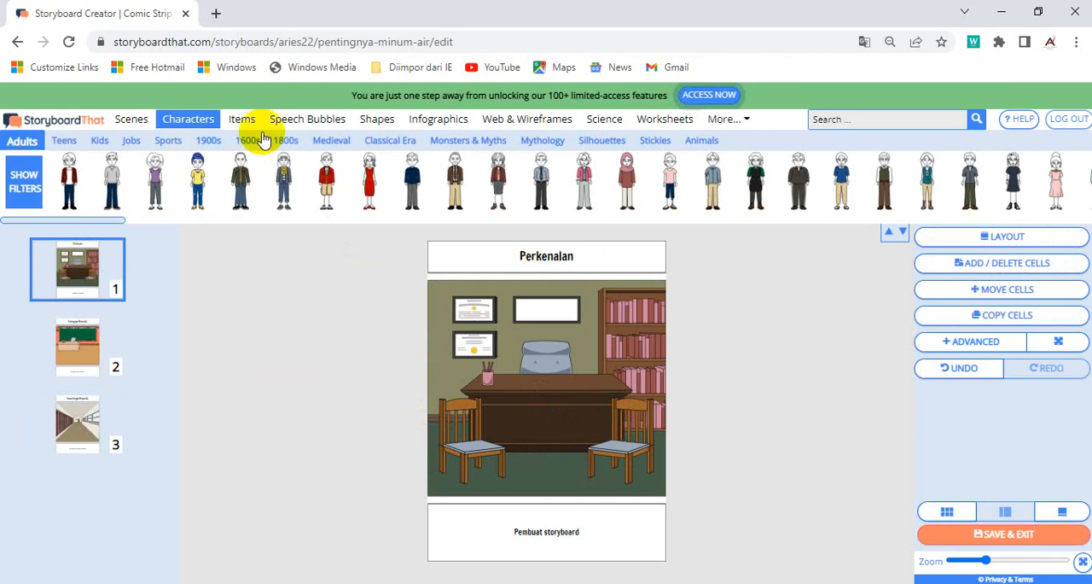
{"action": "mouse_move", "coordinate": [374, 180]}
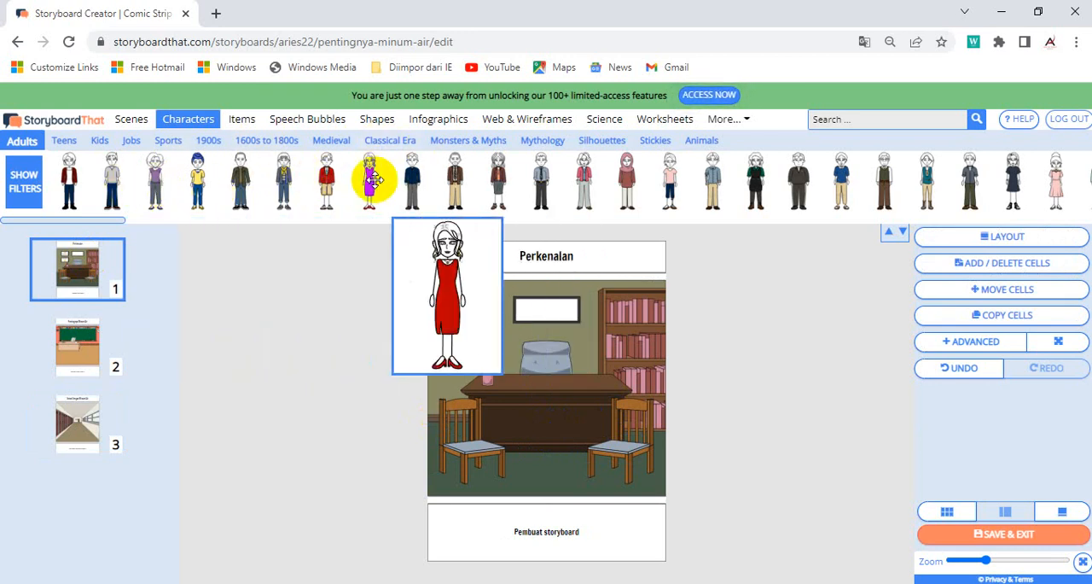
{"action": "mouse_move", "coordinate": [522, 192]}
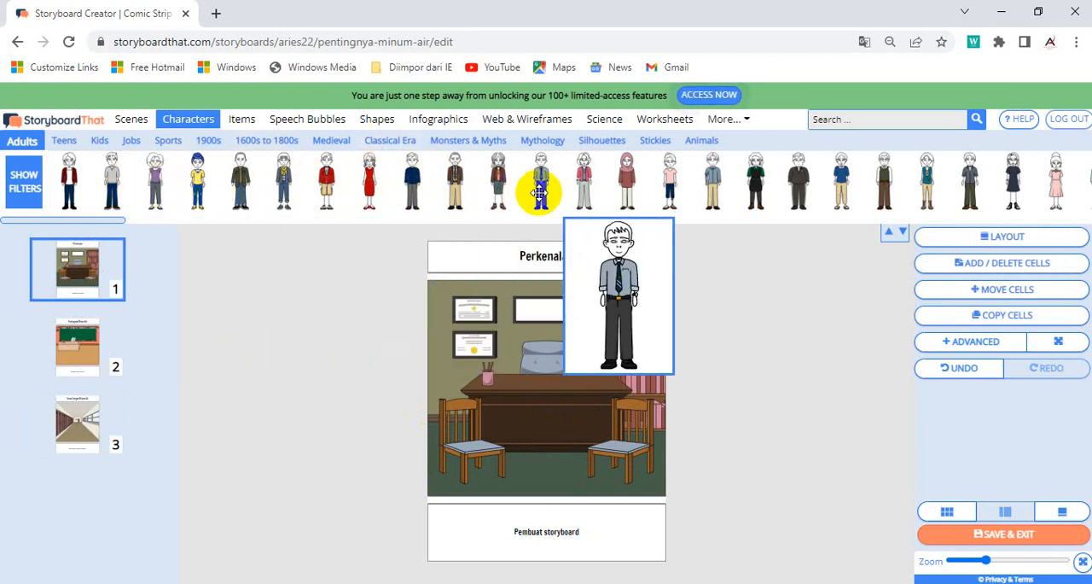
{"action": "left_click_drag", "start_coordinate": [539, 192], "coordinate": [561, 433]}
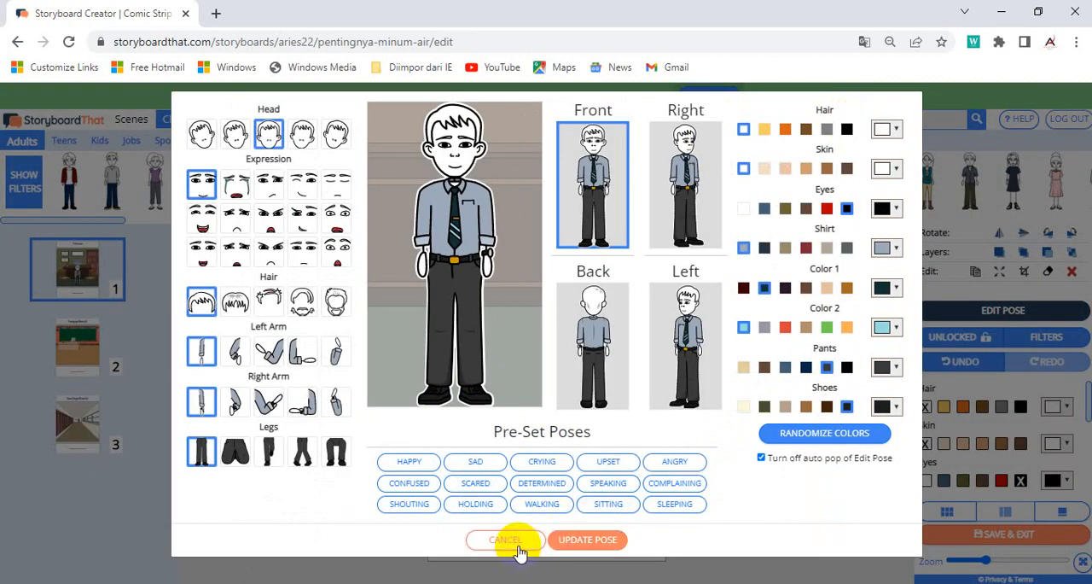
{"action": "left_click", "coordinate": [508, 538]}
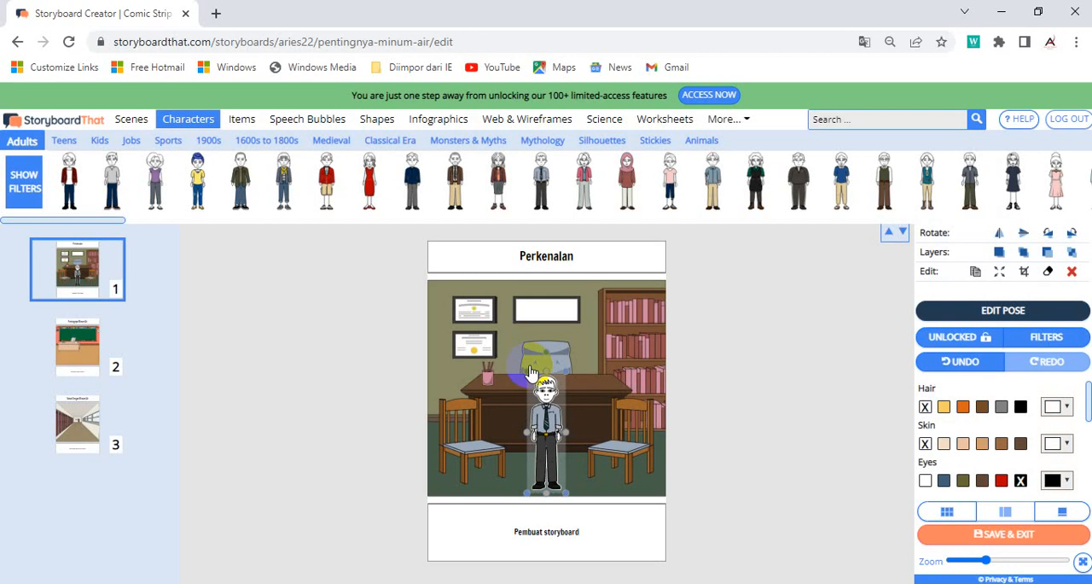
Step: Move the man in front of the right-hand chair and enlarge him to fill most of the scene's height
{"action": "left_click_drag", "start_coordinate": [544, 422], "coordinate": [603, 427]}
{"action": "left_click_drag", "start_coordinate": [632, 359], "coordinate": [654, 312]}
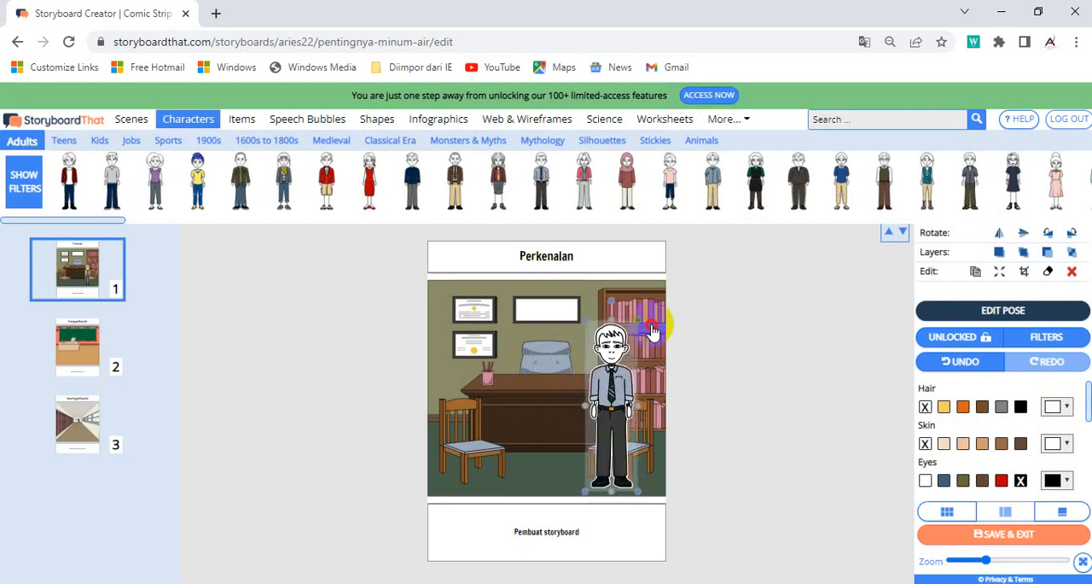
{"action": "left_click_drag", "start_coordinate": [581, 327], "coordinate": [558, 325]}
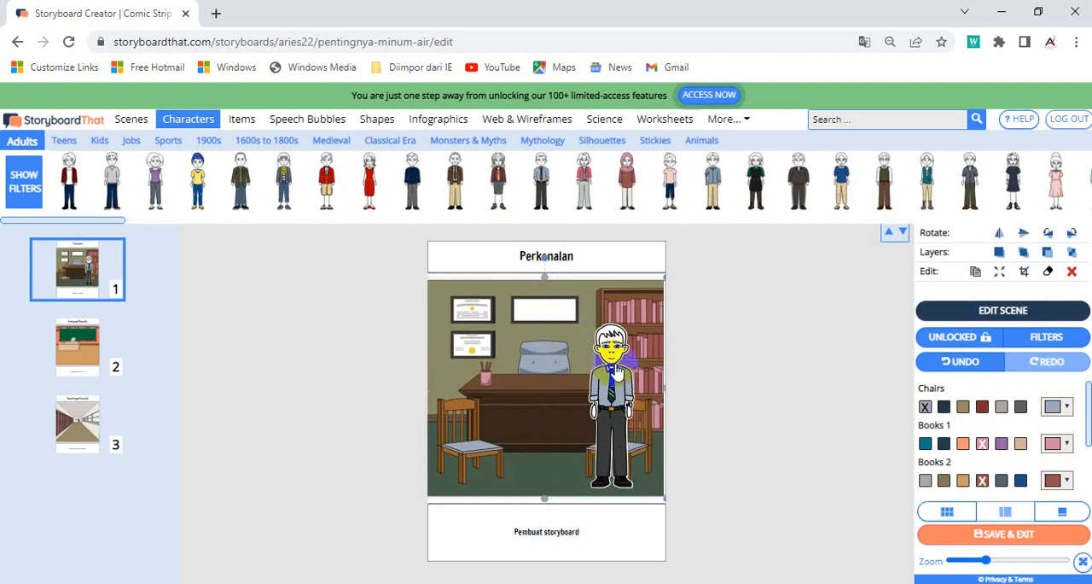
{"action": "left_click_drag", "start_coordinate": [611, 378], "coordinate": [600, 384]}
{"action": "left_click_drag", "start_coordinate": [629, 319], "coordinate": [631, 309]}
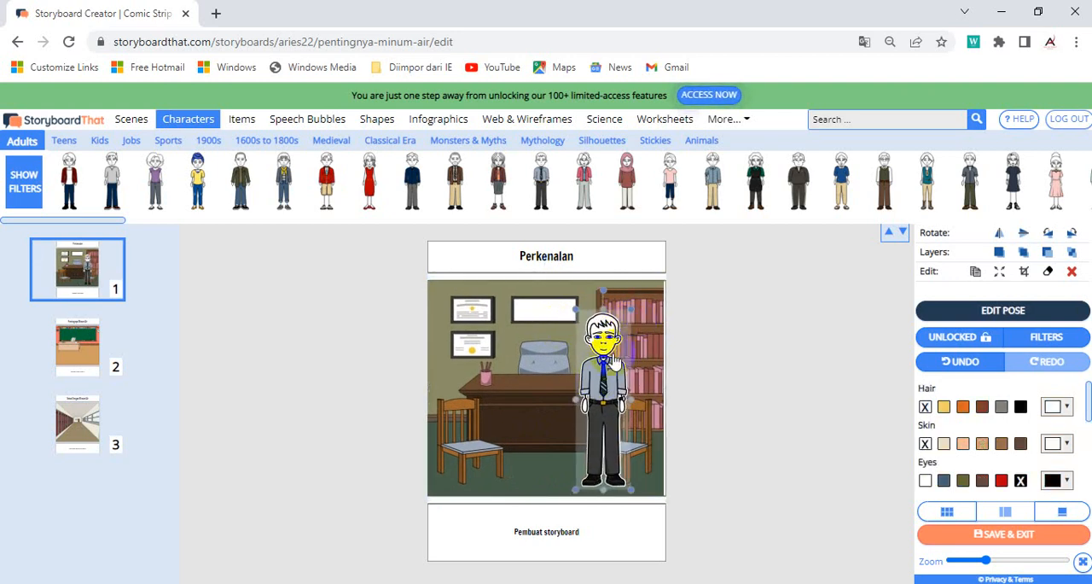
{"action": "left_click_drag", "start_coordinate": [615, 363], "coordinate": [612, 372]}
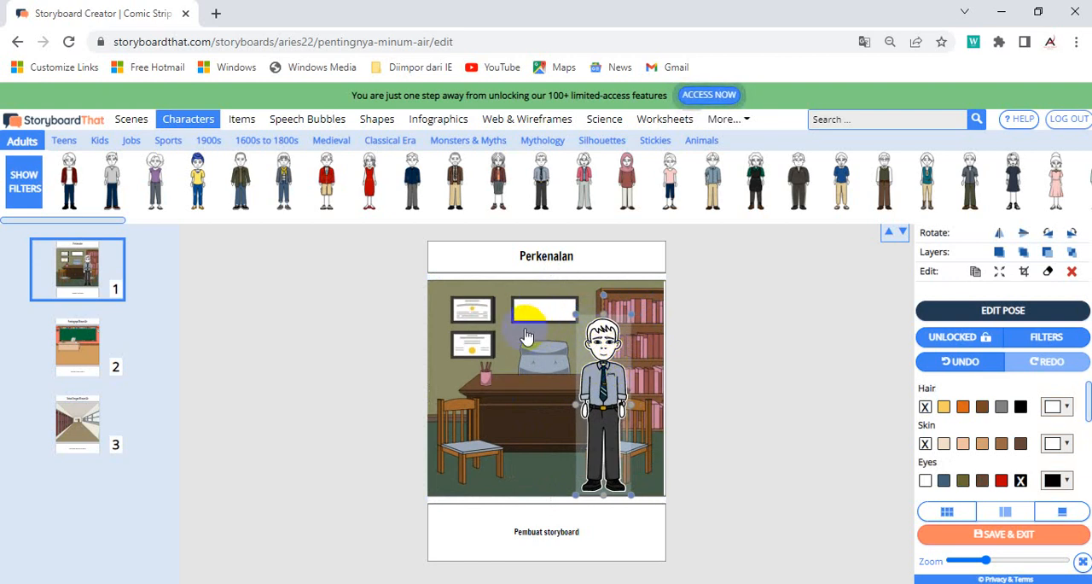
Step: Edit the man's pose in the first cell, keeping the front-facing head and smiling expression and choosing the full-fringe hairstyle
{"action": "left_click", "coordinate": [1014, 312]}
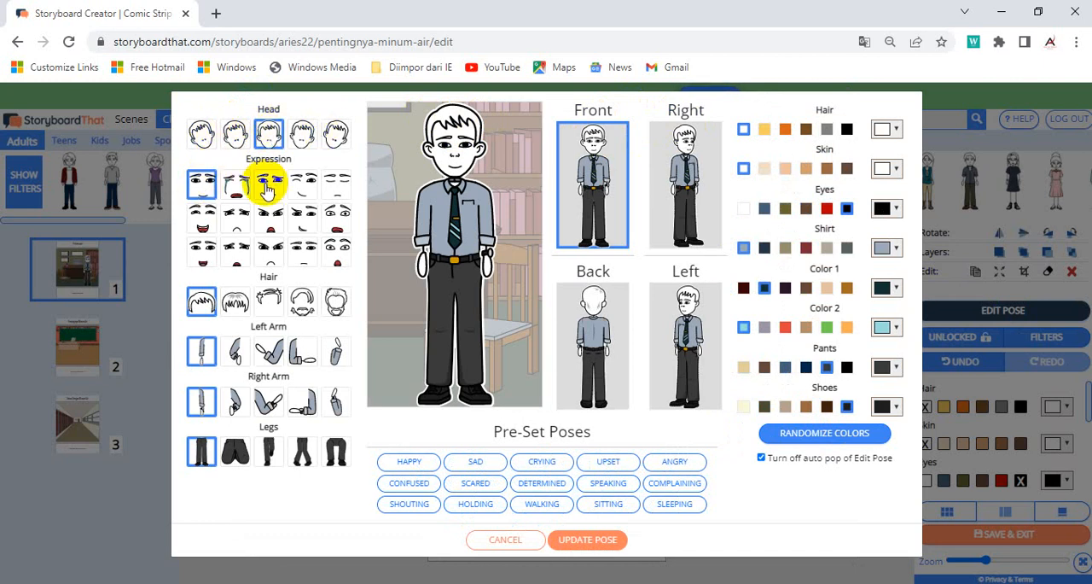
{"action": "left_click", "coordinate": [204, 138]}
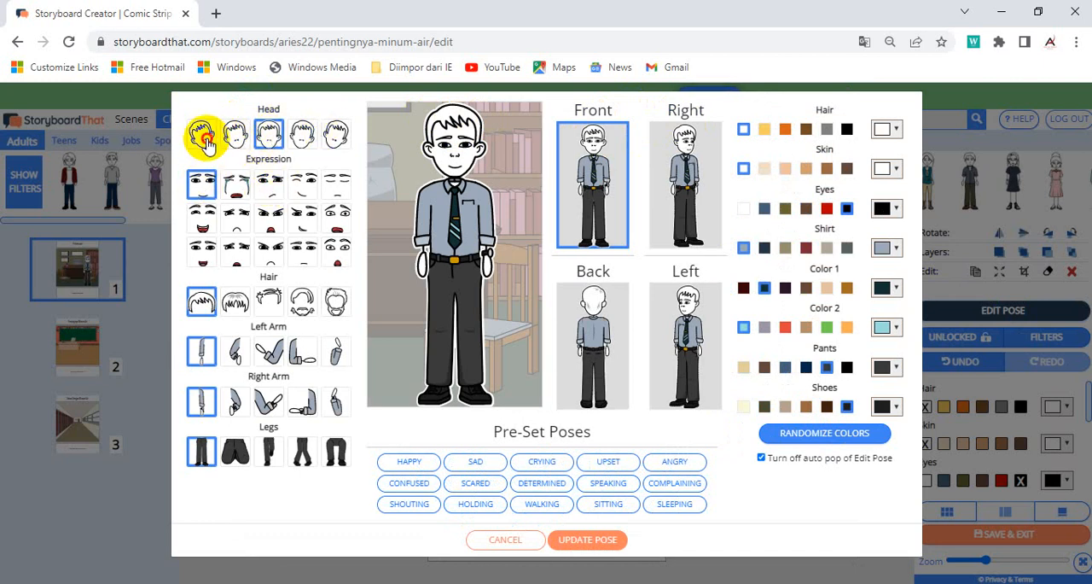
{"action": "left_click", "coordinate": [273, 139]}
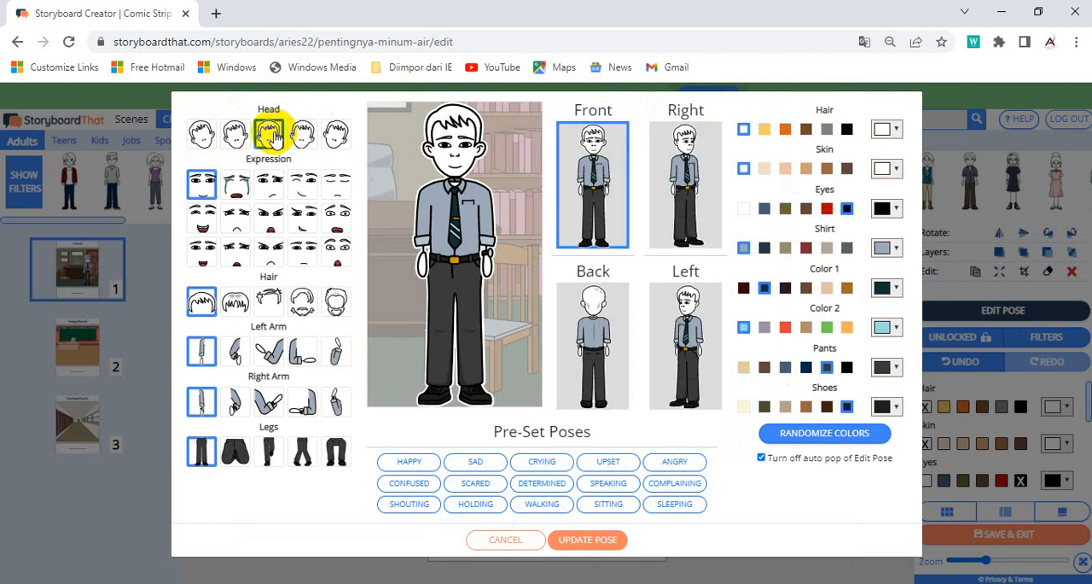
{"action": "left_click", "coordinate": [239, 196]}
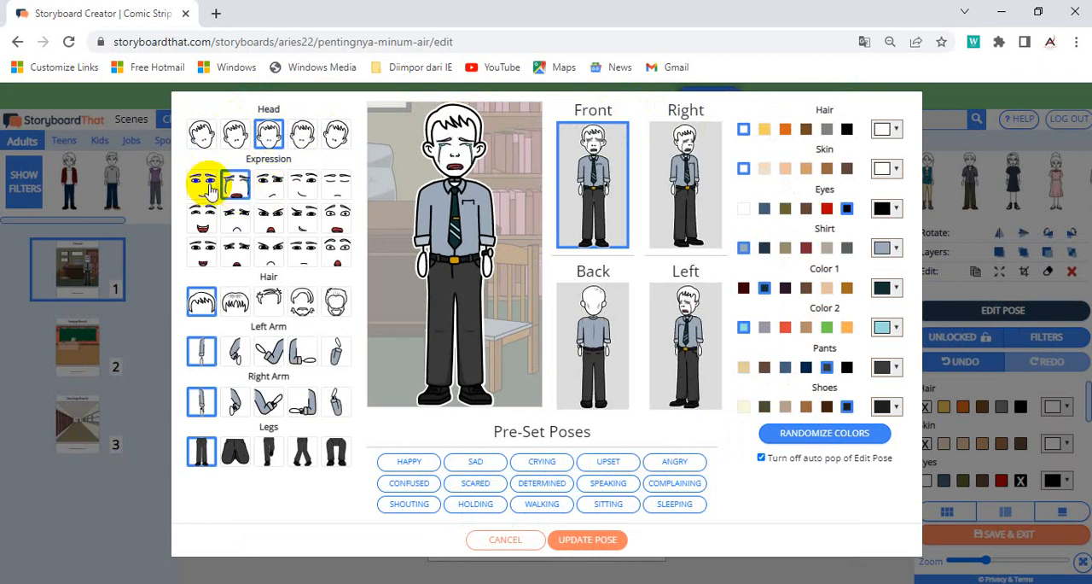
{"action": "left_click", "coordinate": [210, 187]}
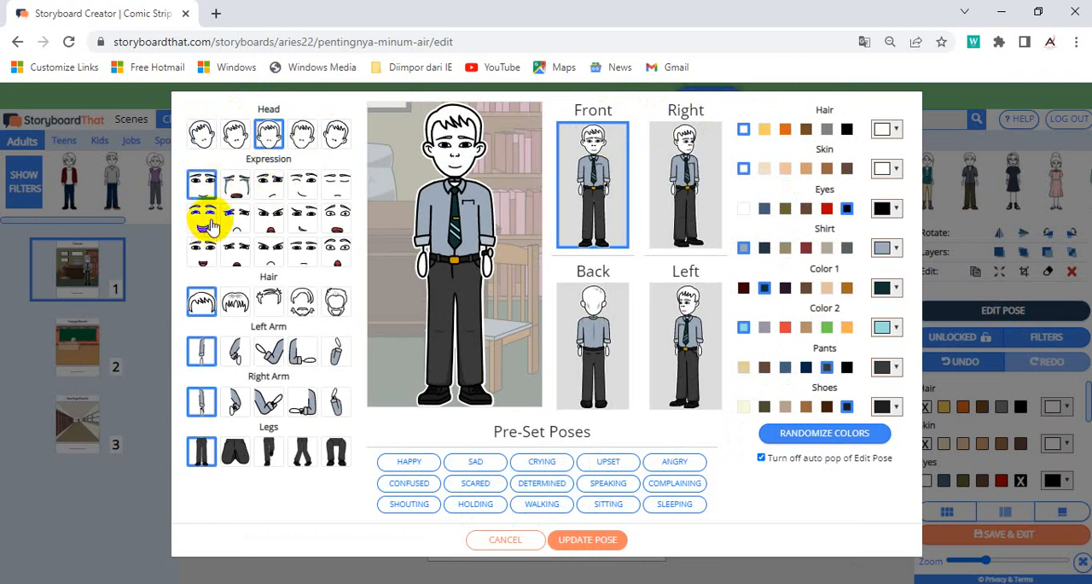
{"action": "left_click", "coordinate": [236, 306]}
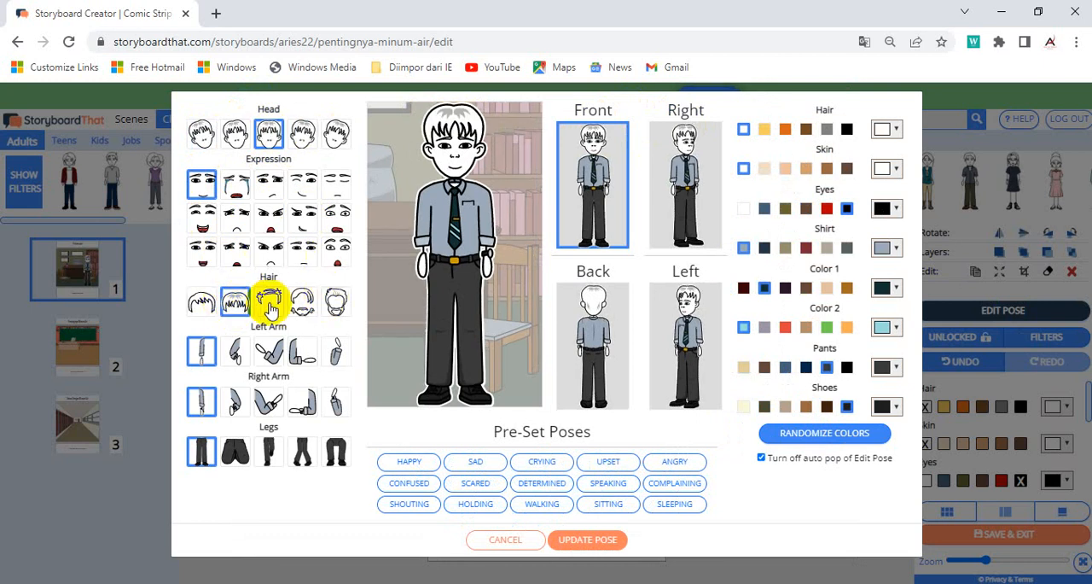
Step: Fold the man's left arm across his waist and give him the seated leg position
{"action": "left_click", "coordinate": [267, 353]}
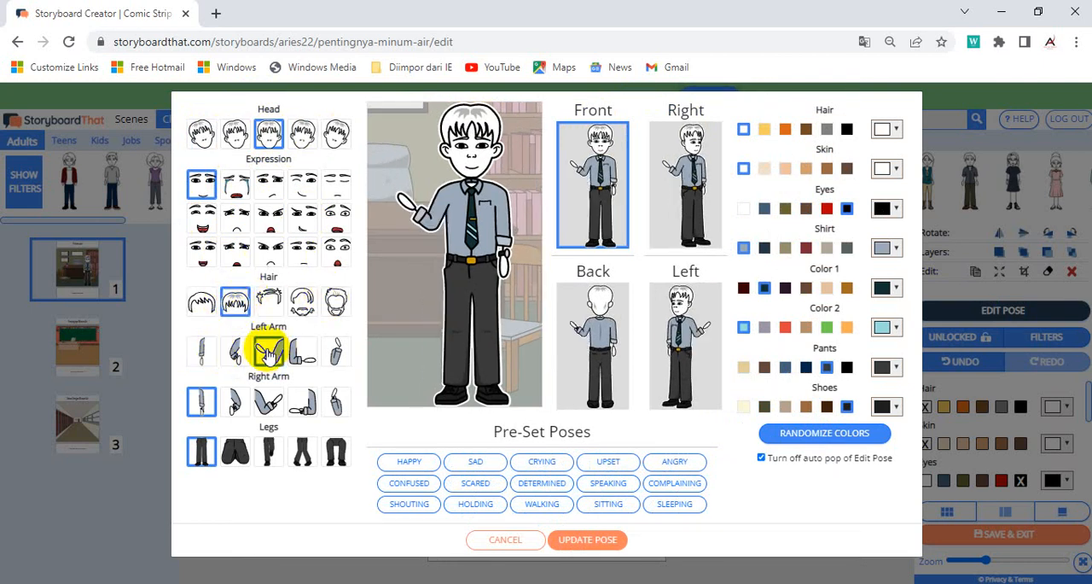
{"action": "left_click", "coordinate": [303, 353]}
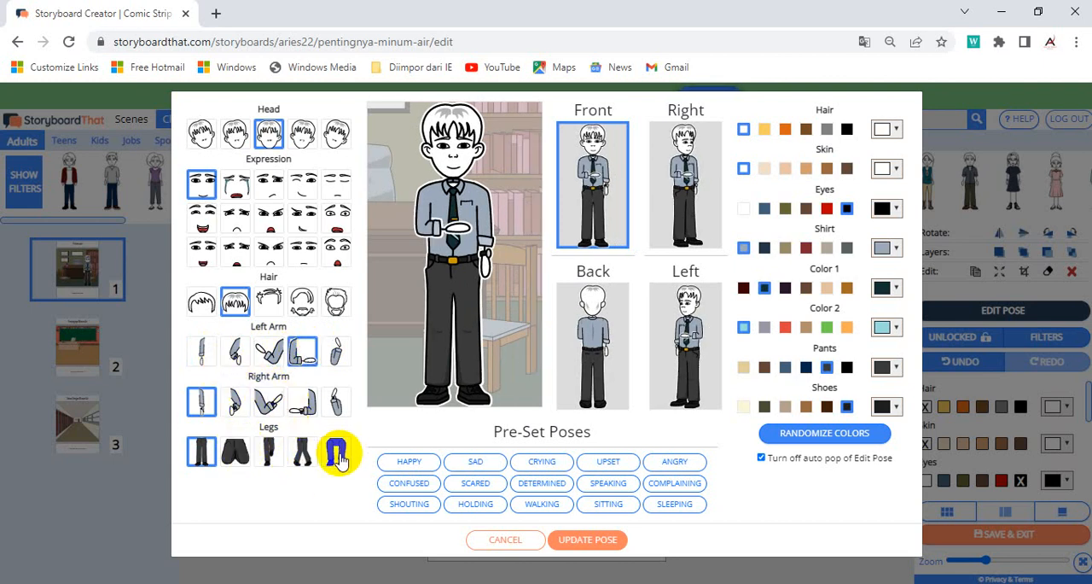
{"action": "left_click", "coordinate": [339, 455]}
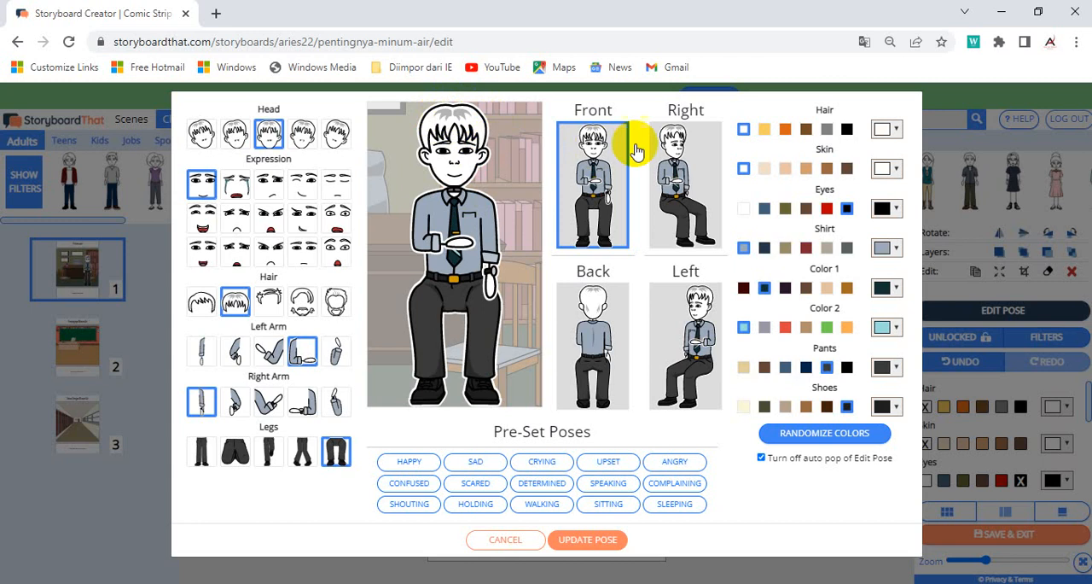
Step: Colour the man's hair black, his skin the light beige tone and his shoes cream
{"action": "left_click", "coordinate": [847, 130]}
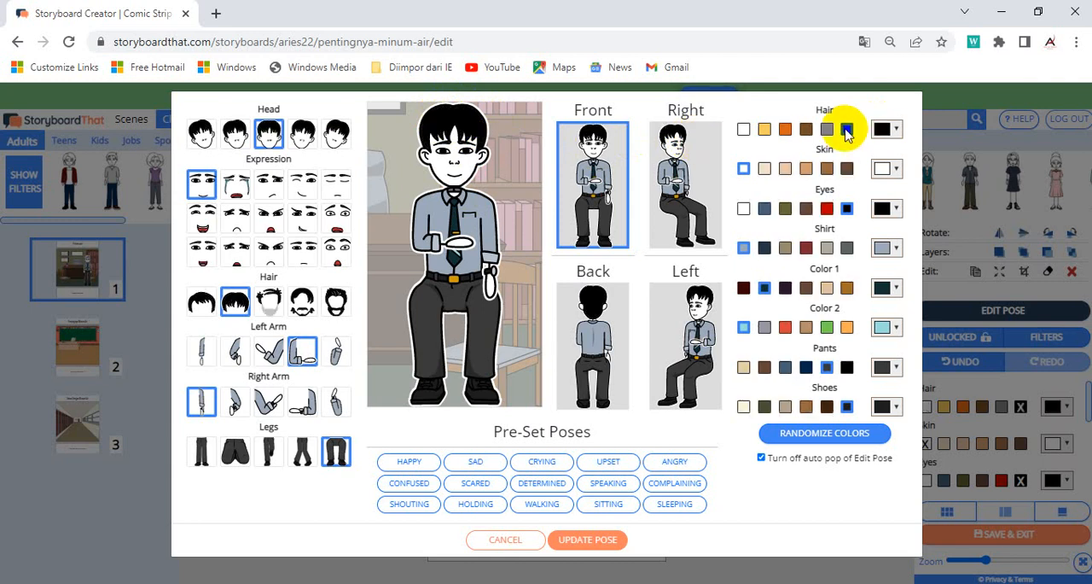
{"action": "left_click", "coordinate": [763, 169]}
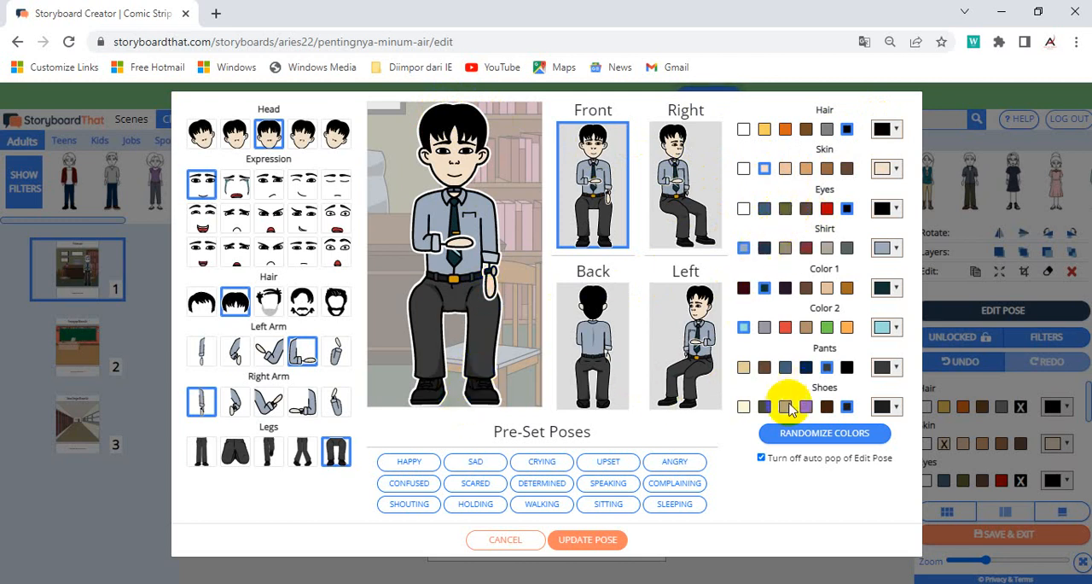
{"action": "left_click", "coordinate": [744, 407]}
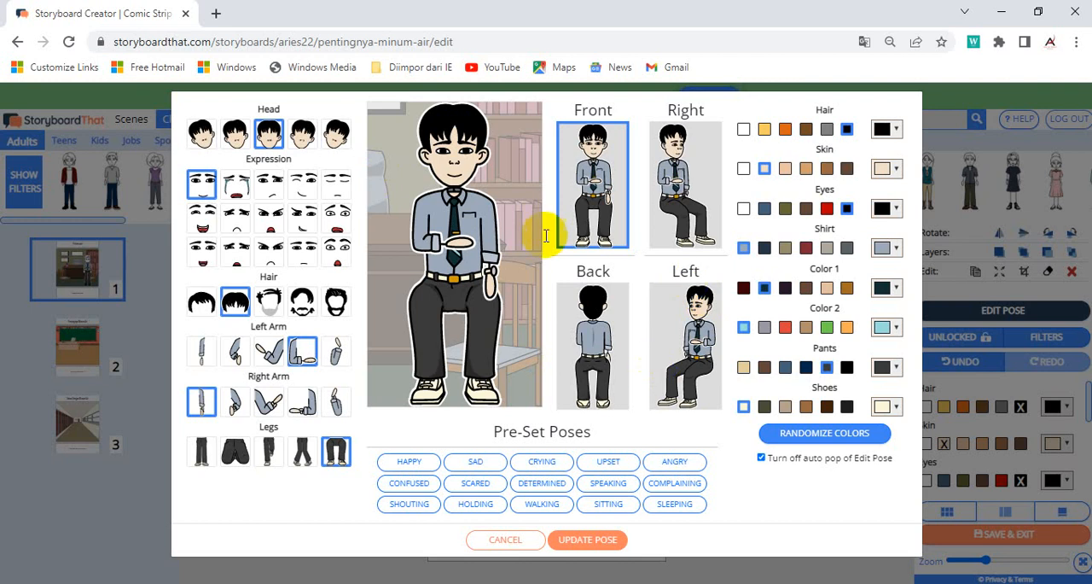
Step: Randomize the man's colours and update him with the Sitting pre-set pose after trying Angry, Walking, Holding and Confused
{"action": "left_click", "coordinate": [842, 436]}
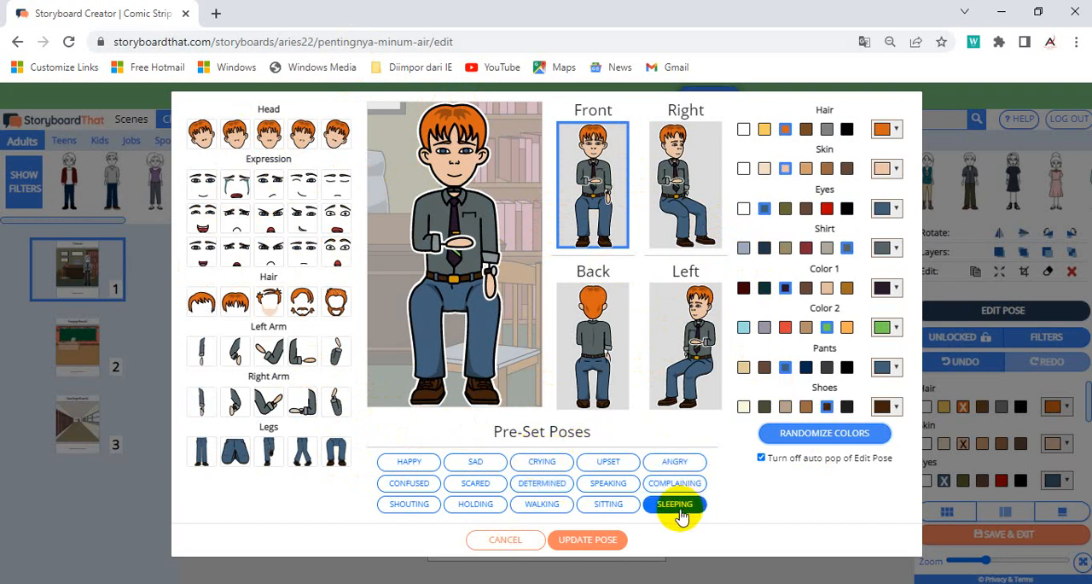
{"action": "left_click", "coordinate": [672, 465]}
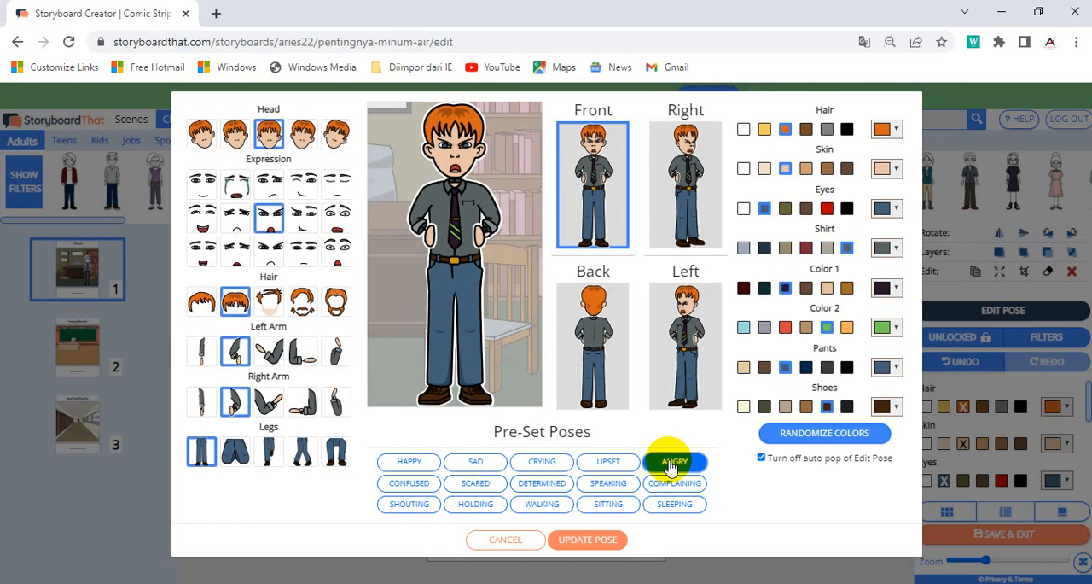
{"action": "left_click", "coordinate": [605, 505]}
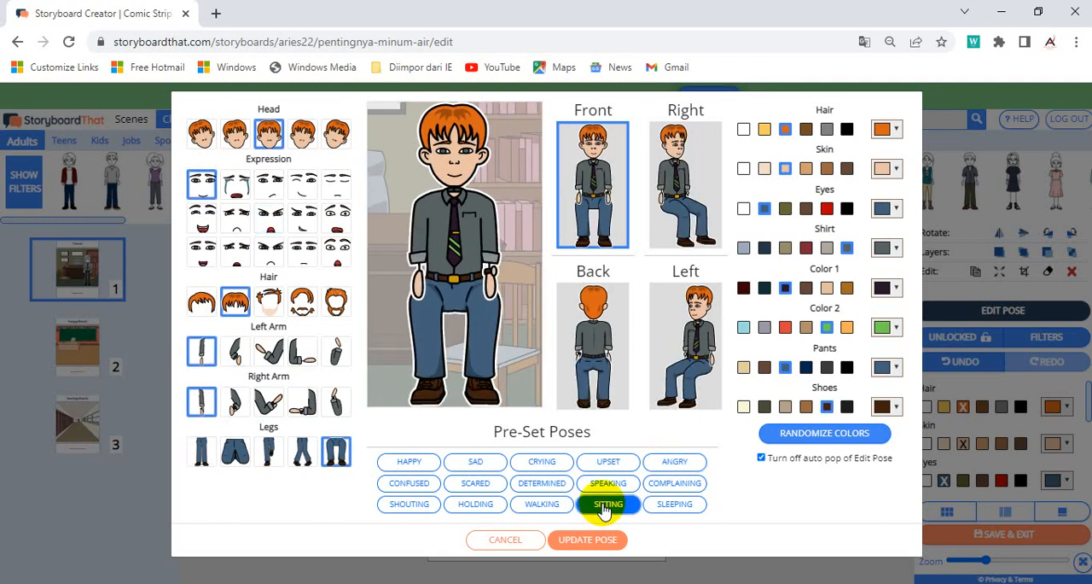
{"action": "left_click", "coordinate": [543, 507]}
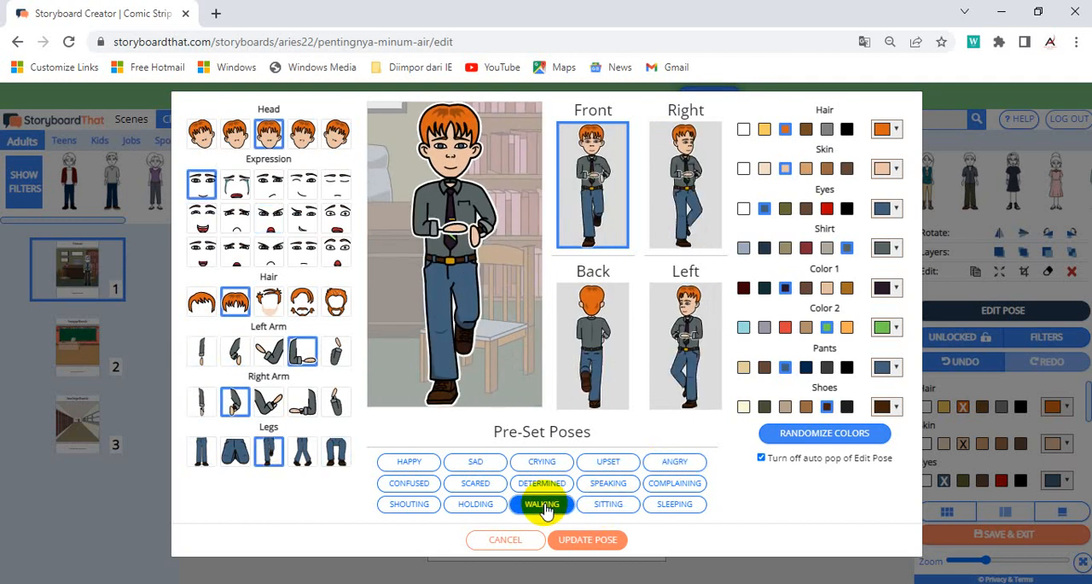
{"action": "left_click", "coordinate": [475, 505]}
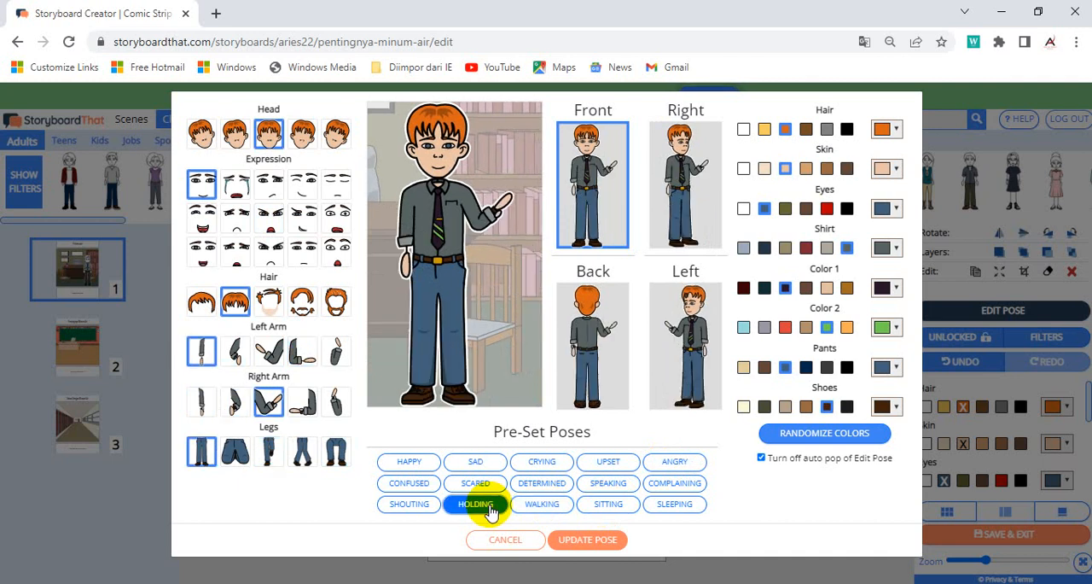
{"action": "left_click", "coordinate": [418, 485]}
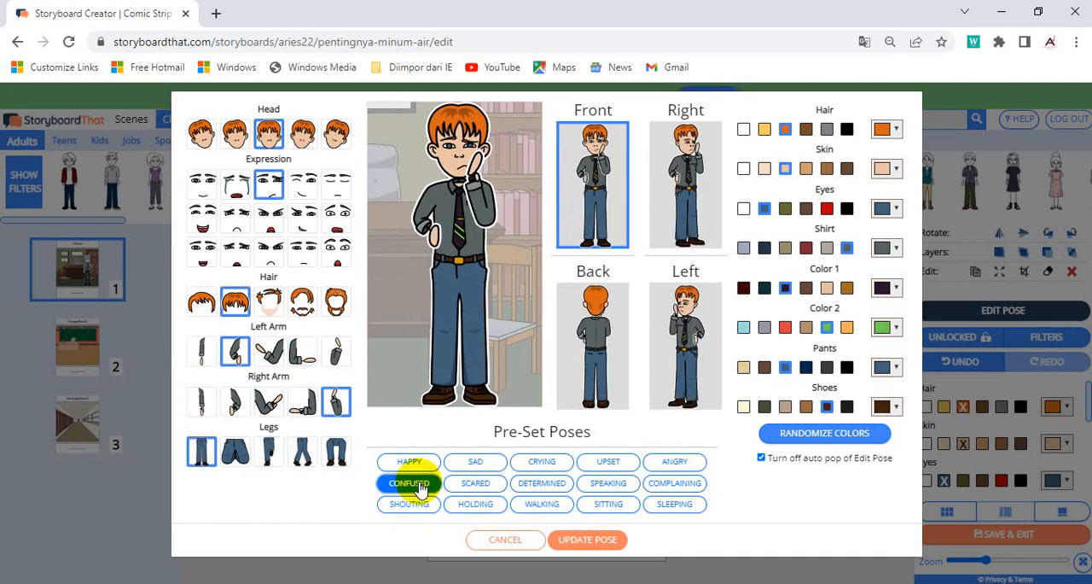
{"action": "left_click", "coordinate": [607, 506]}
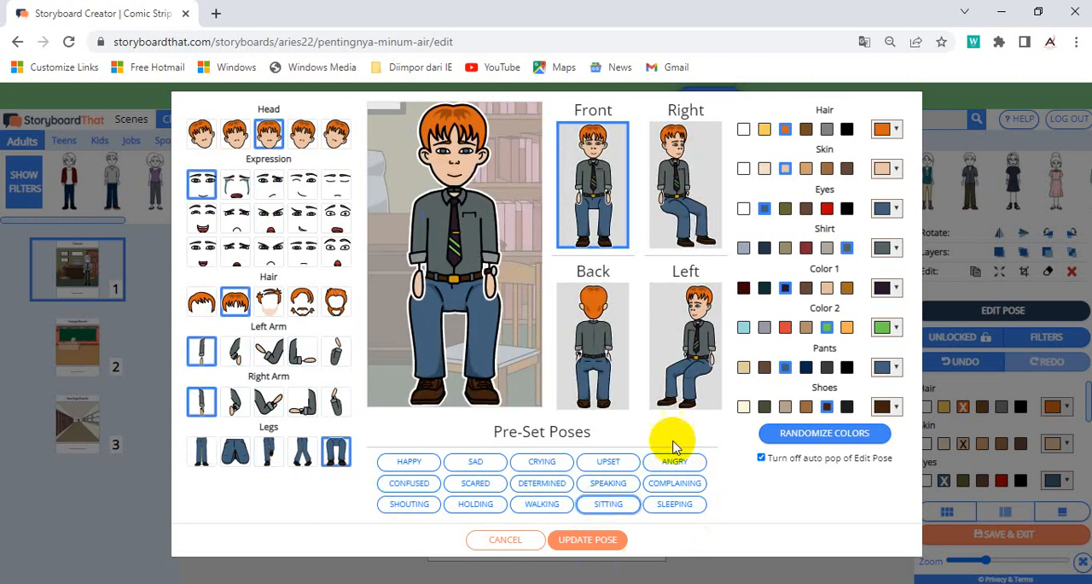
{"action": "left_click", "coordinate": [597, 541]}
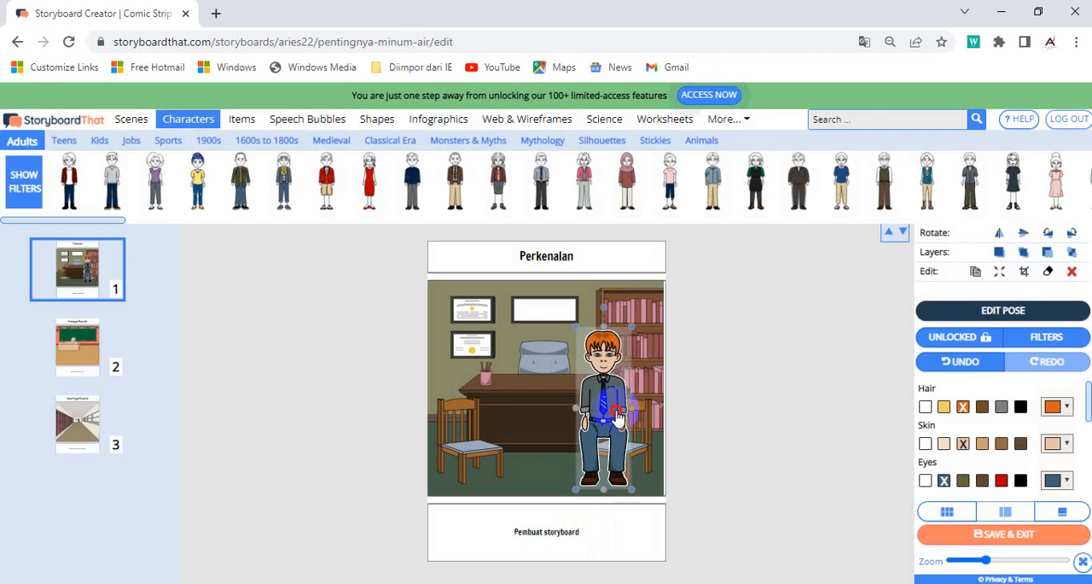
Step: Shrink the seated man and place him on the right-hand chair with his feet inside the scene
{"action": "left_click_drag", "start_coordinate": [616, 416], "coordinate": [618, 434]}
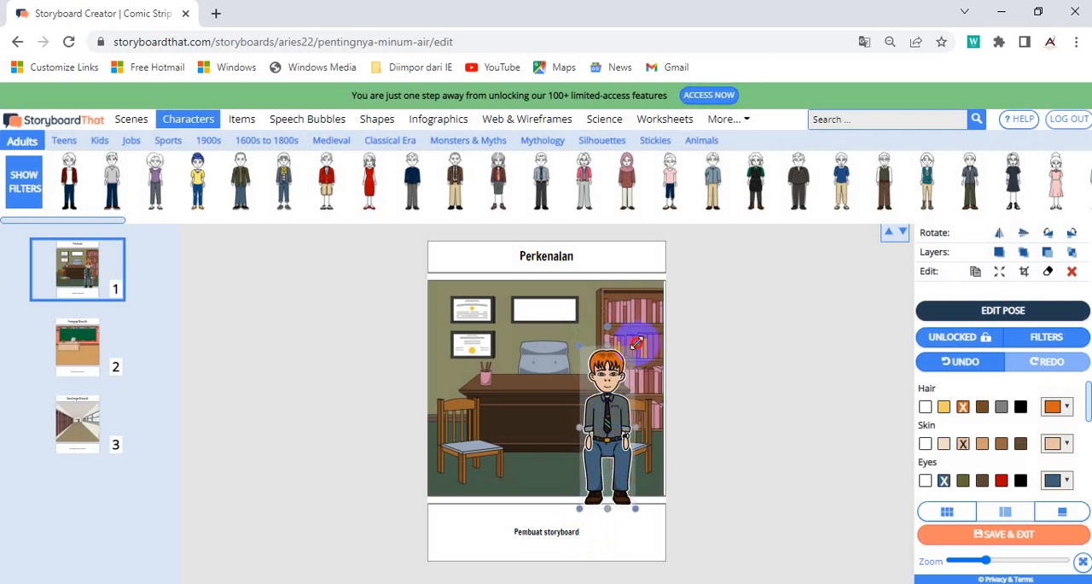
{"action": "left_click_drag", "start_coordinate": [636, 343], "coordinate": [620, 373]}
{"action": "left_click_drag", "start_coordinate": [599, 425], "coordinate": [609, 412]}
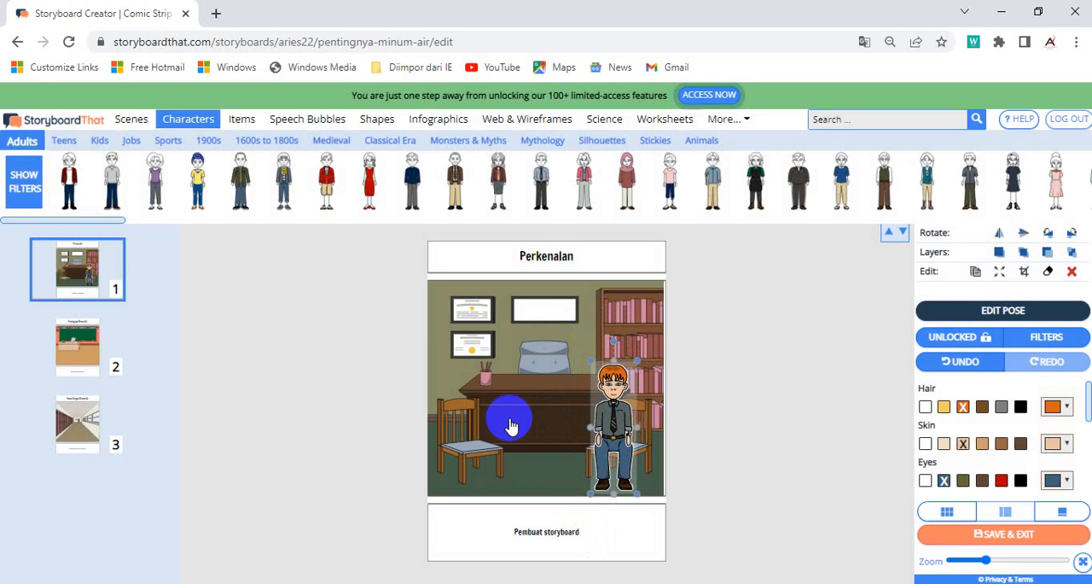
Step: Rotate the seated man through a full turn in four 90-degree clockwise steps
{"action": "left_click", "coordinate": [1072, 234]}
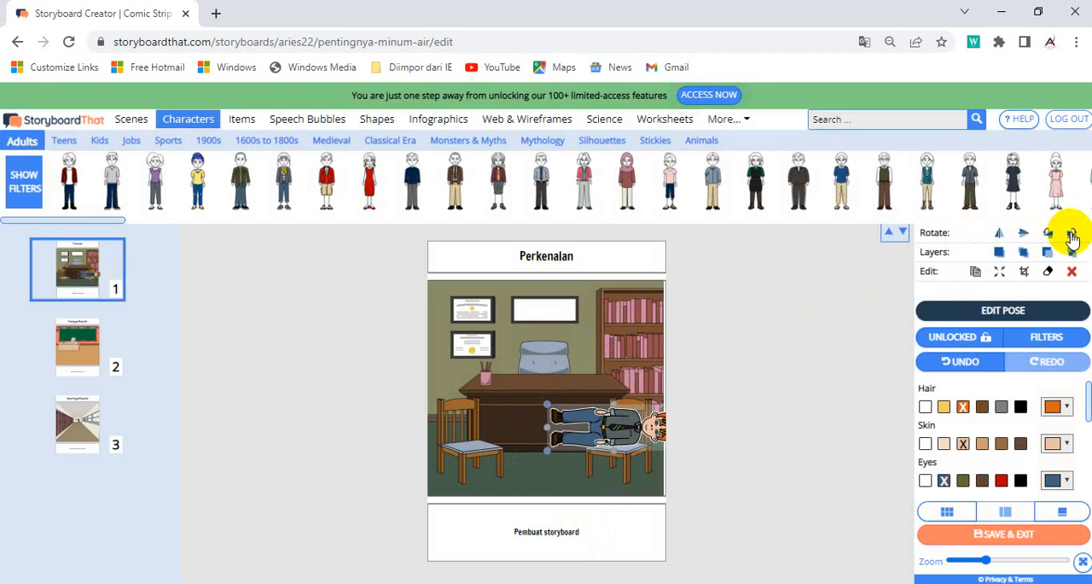
{"action": "left_click", "coordinate": [1072, 235]}
{"action": "left_click", "coordinate": [1071, 235]}
{"action": "left_click", "coordinate": [1071, 235]}
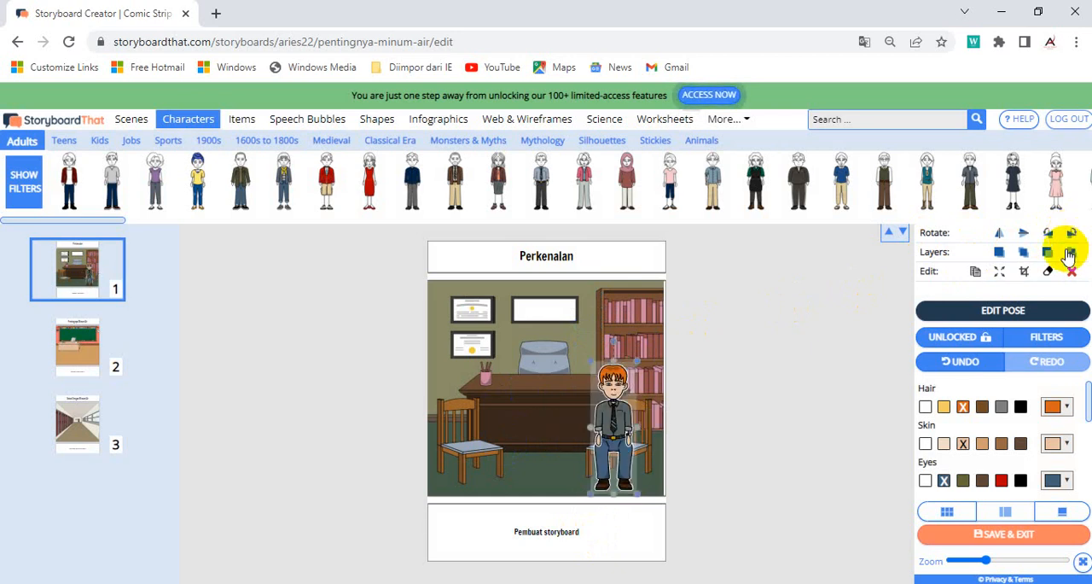
Step: Nudge the seated man slightly to the left on his chair and select the office scene behind him
{"action": "left_click", "coordinate": [628, 428]}
{"action": "left_click_drag", "start_coordinate": [629, 428], "coordinate": [624, 428]}
{"action": "left_click", "coordinate": [553, 424]}
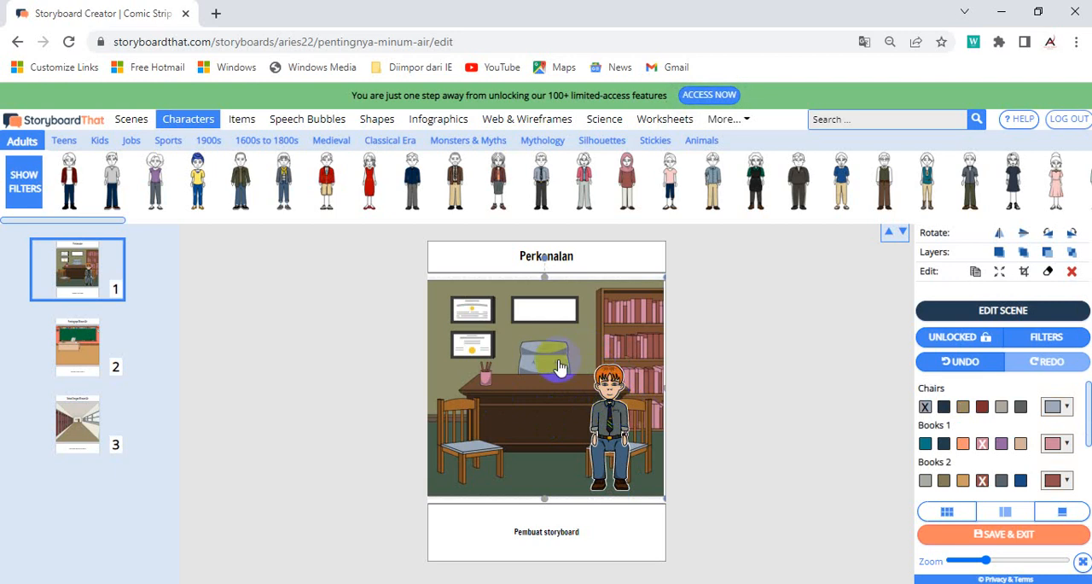
{"action": "left_click", "coordinate": [540, 342]}
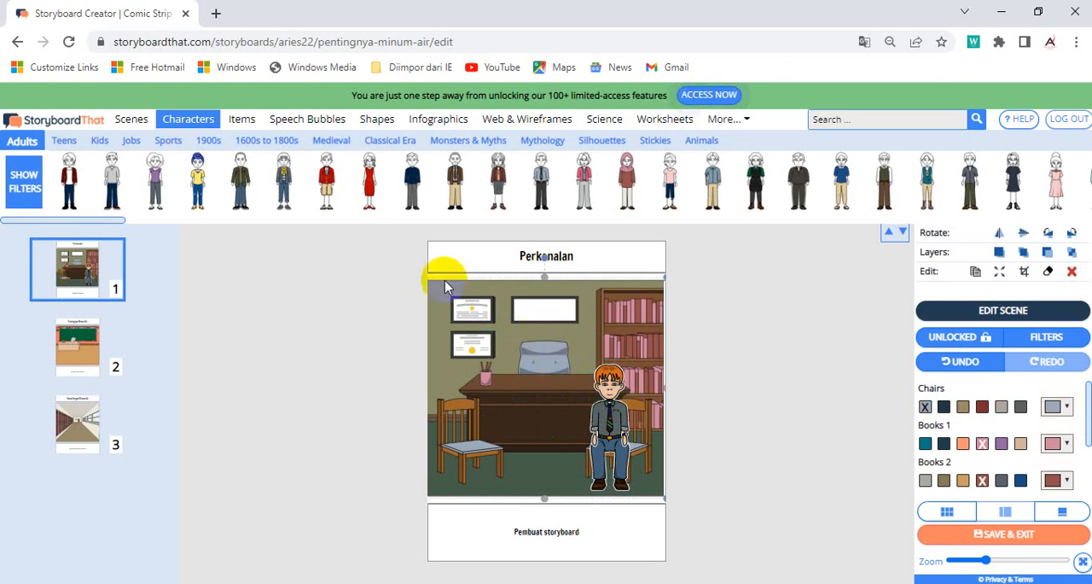
Step: Add the rounded rectangular speech bubble with a lower-right tail to the first cell, its tail pointing at the man's head
{"action": "left_click", "coordinate": [322, 123]}
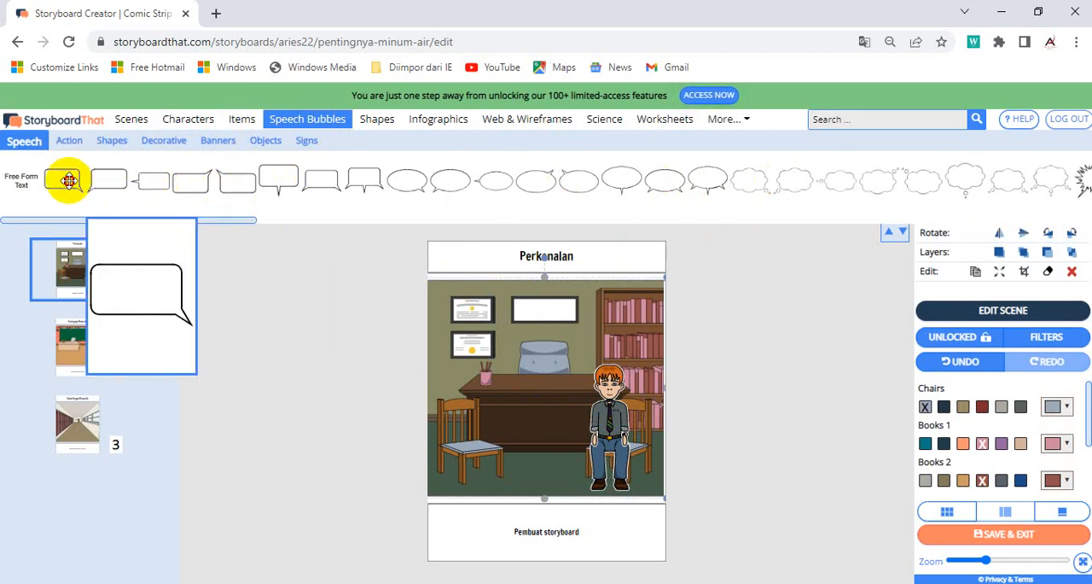
{"action": "left_click_drag", "start_coordinate": [68, 181], "coordinate": [567, 391]}
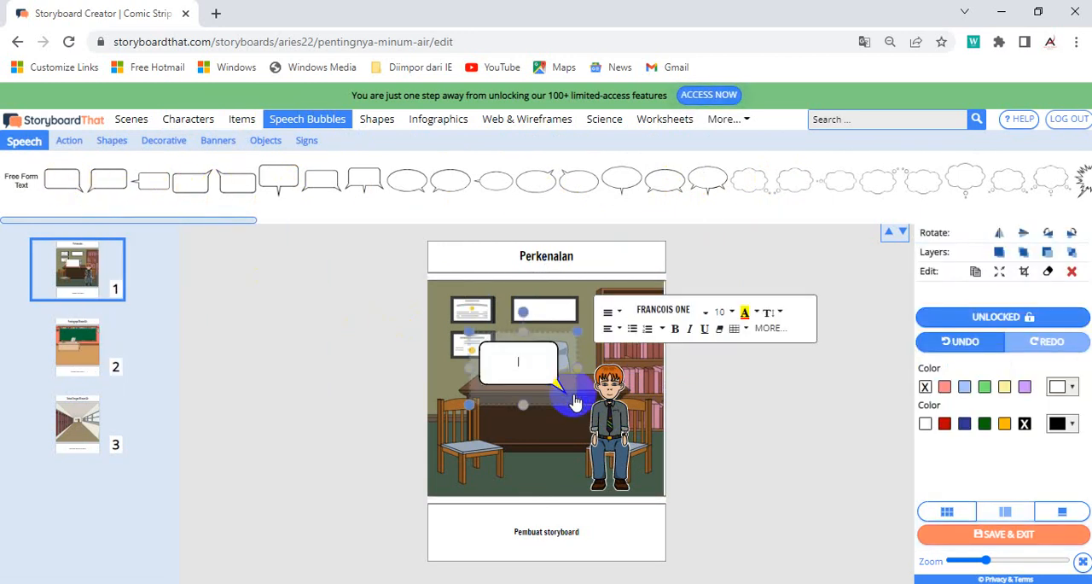
{"action": "left_click", "coordinate": [537, 361]}
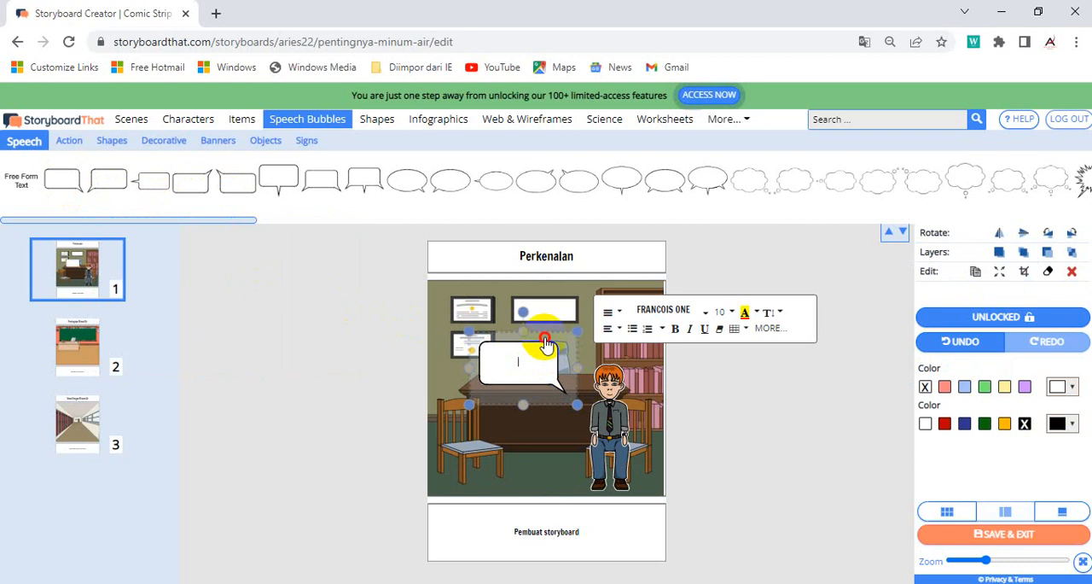
{"action": "left_click_drag", "start_coordinate": [546, 343], "coordinate": [566, 317]}
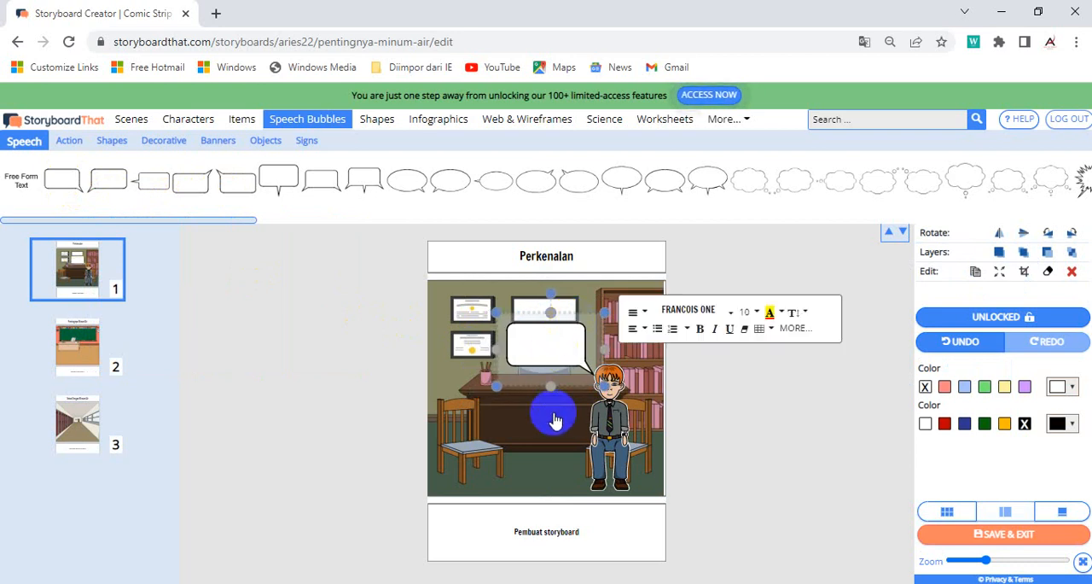
{"action": "left_click", "coordinate": [571, 346]}
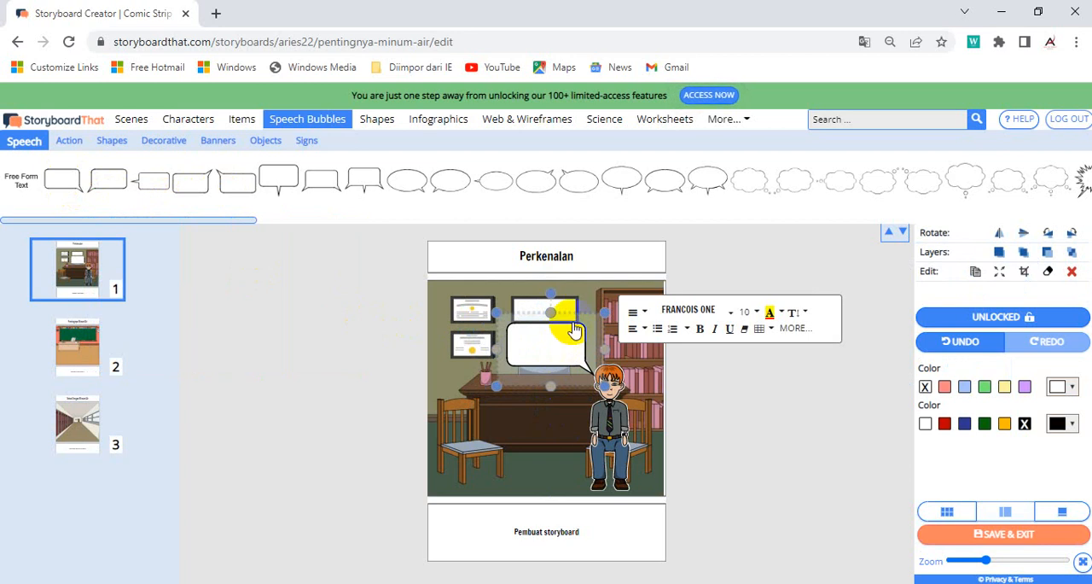
{"action": "left_click_drag", "start_coordinate": [573, 329], "coordinate": [584, 309]}
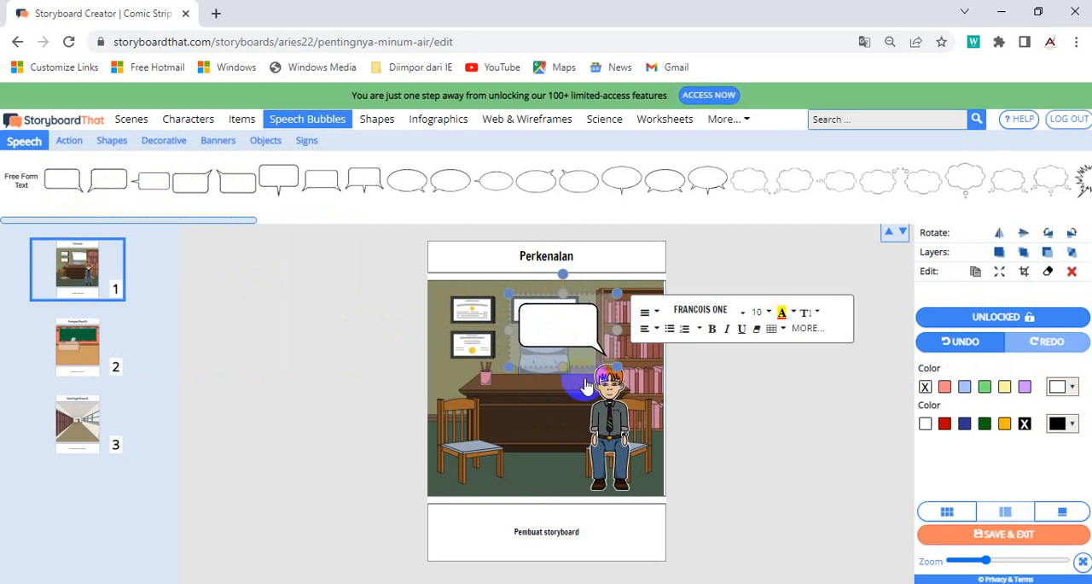
Step: Fill the man's speech bubble with "tahukah kamu tentang pentingnya minum air ?" and leave its text editing
{"action": "left_click_drag", "start_coordinate": [575, 312], "coordinate": [579, 314]}
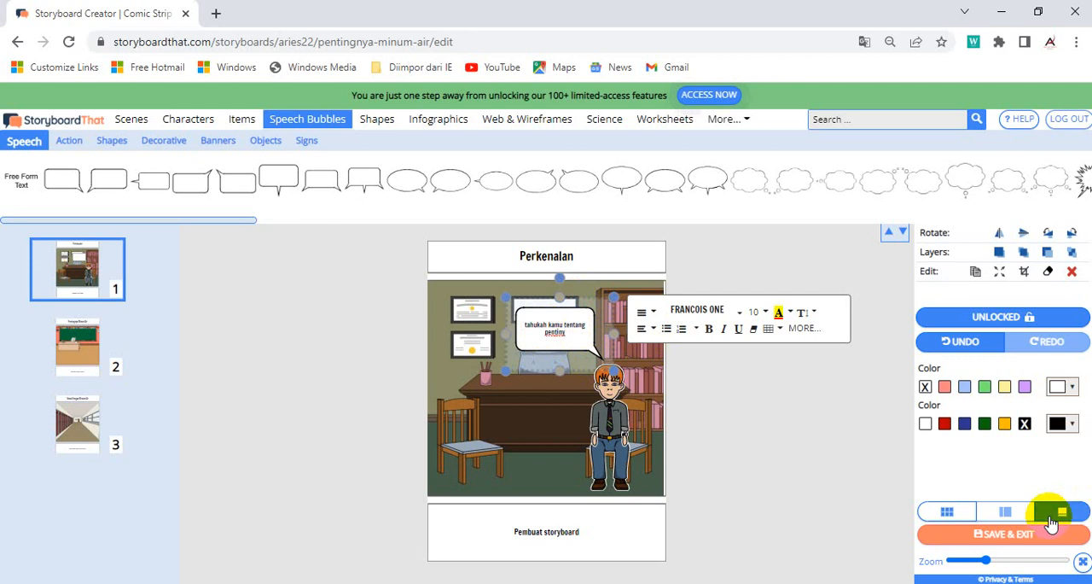
{"action": "left_click", "coordinate": [988, 562]}
{"action": "left_click_drag", "start_coordinate": [989, 565], "coordinate": [1028, 562]}
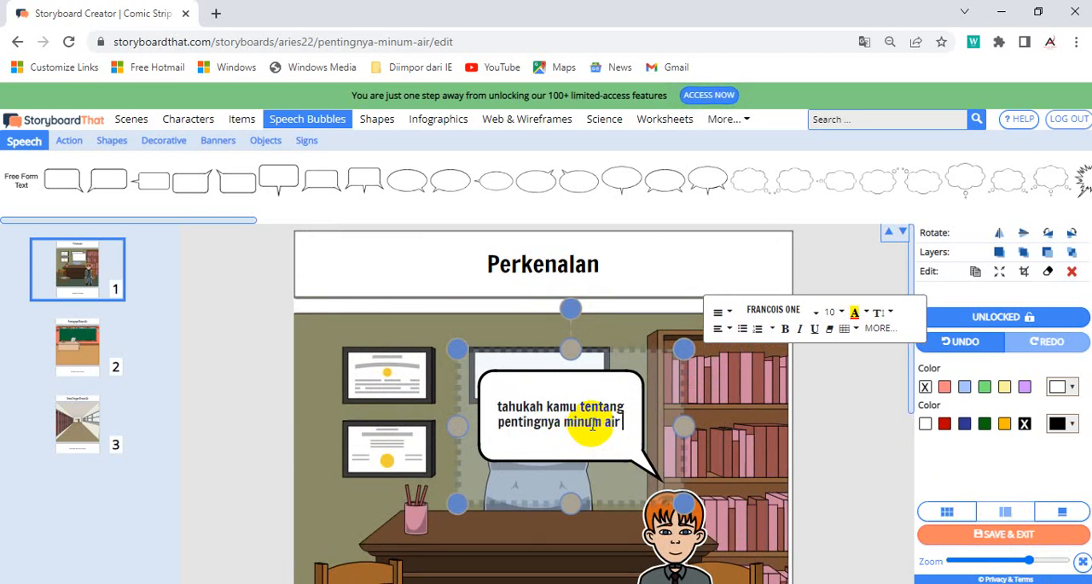
{"action": "left_click", "coordinate": [721, 405]}
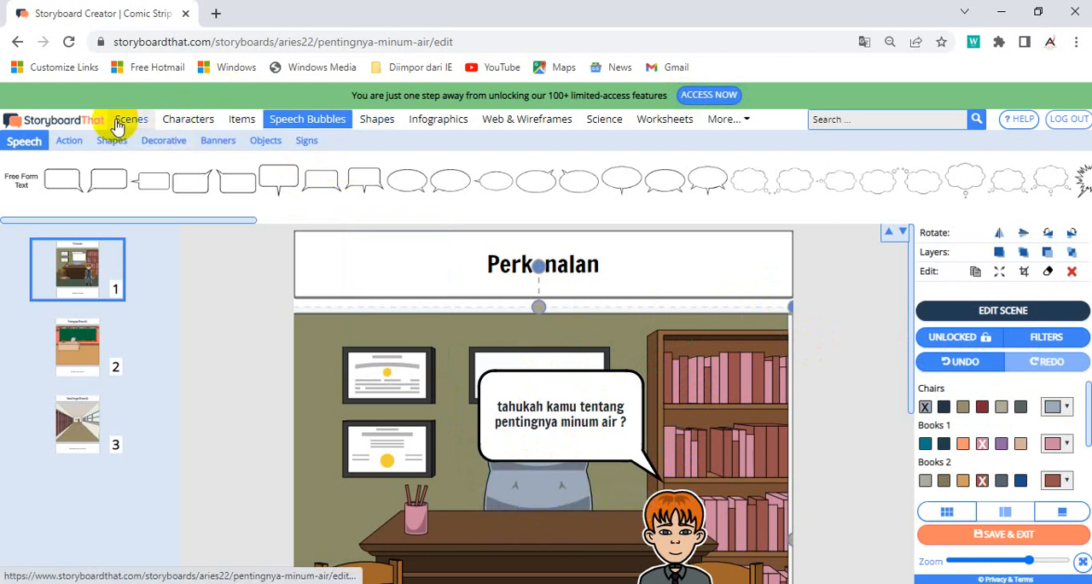
Step: Add the water bottle item to the first cell and shrink it to stand on the office desk
{"action": "left_click", "coordinate": [242, 124]}
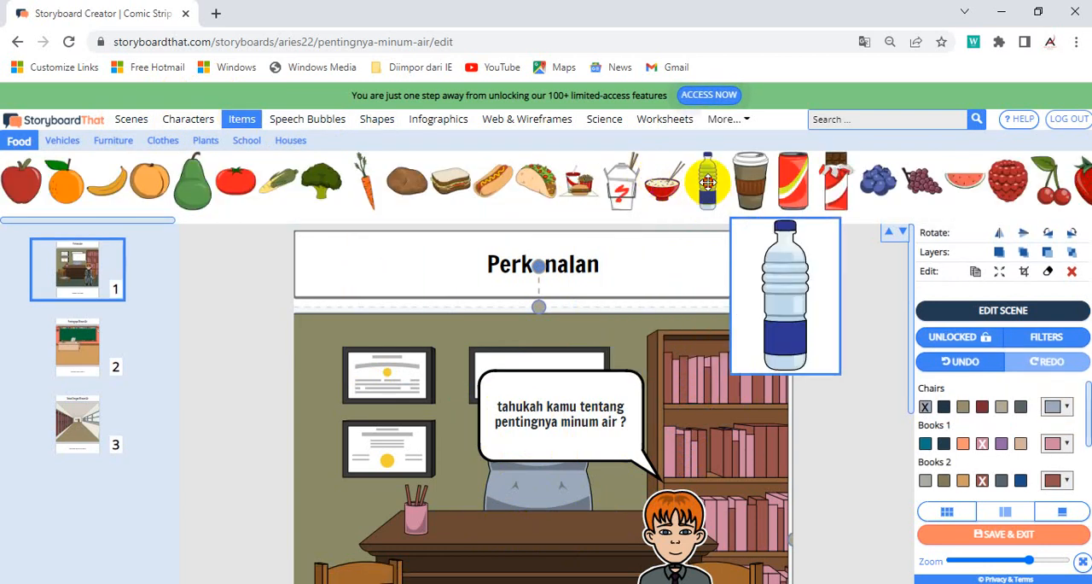
{"action": "left_click_drag", "start_coordinate": [707, 181], "coordinate": [511, 500]}
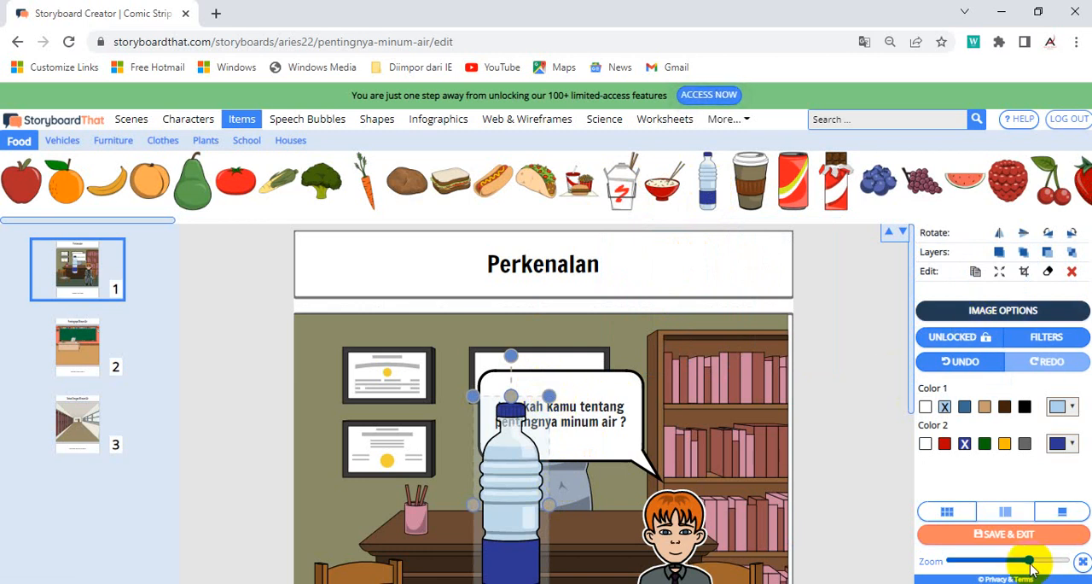
{"action": "left_click_drag", "start_coordinate": [1030, 561], "coordinate": [1005, 561]}
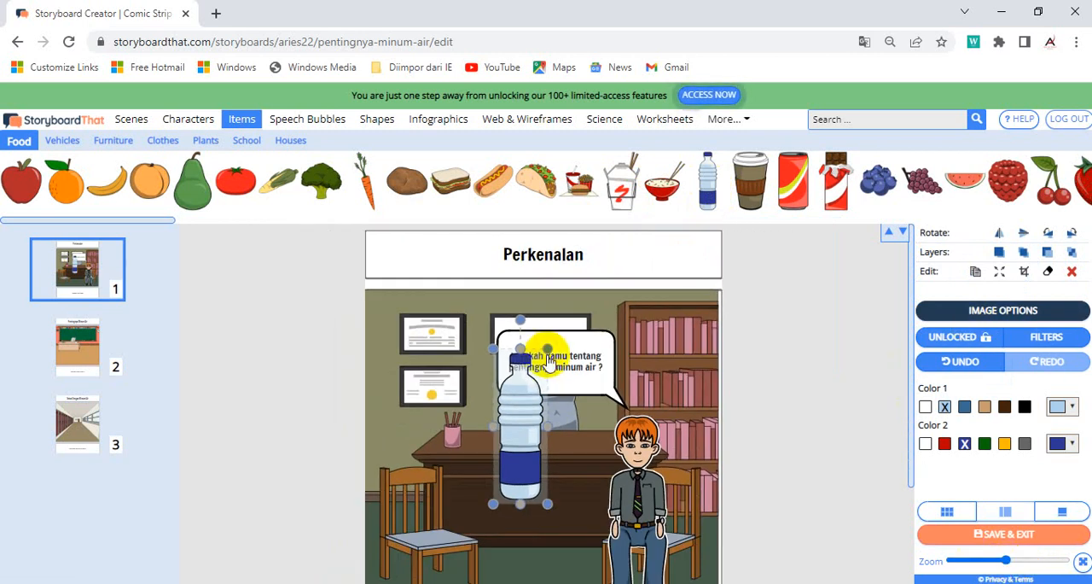
{"action": "left_click_drag", "start_coordinate": [548, 350], "coordinate": [512, 440]}
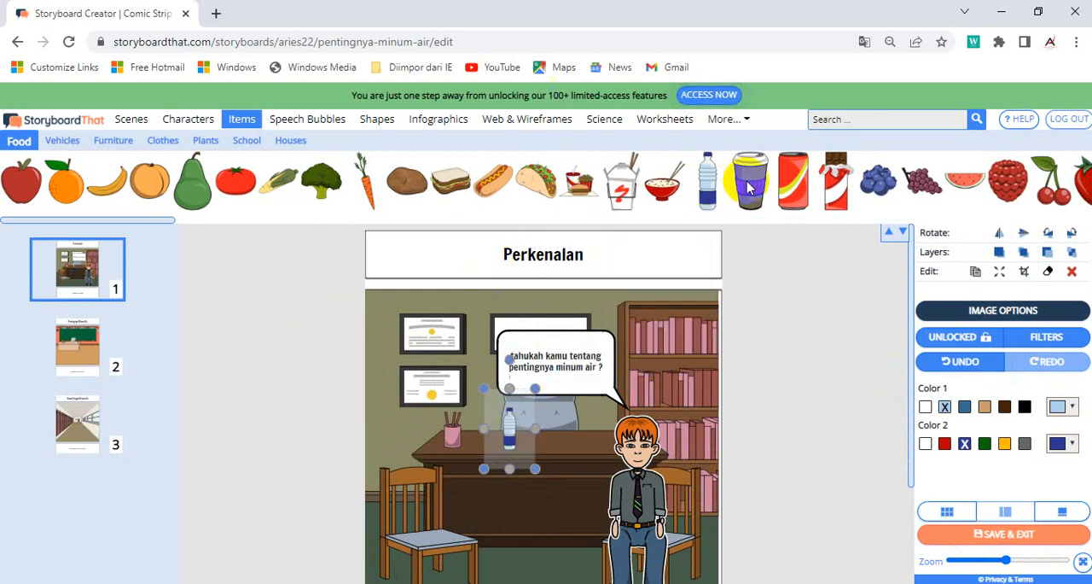
Step: Copy the water bottle three times and line the copies up beside the original on the desk
{"action": "left_click", "coordinate": [975, 271]}
{"action": "left_click", "coordinate": [975, 271]}
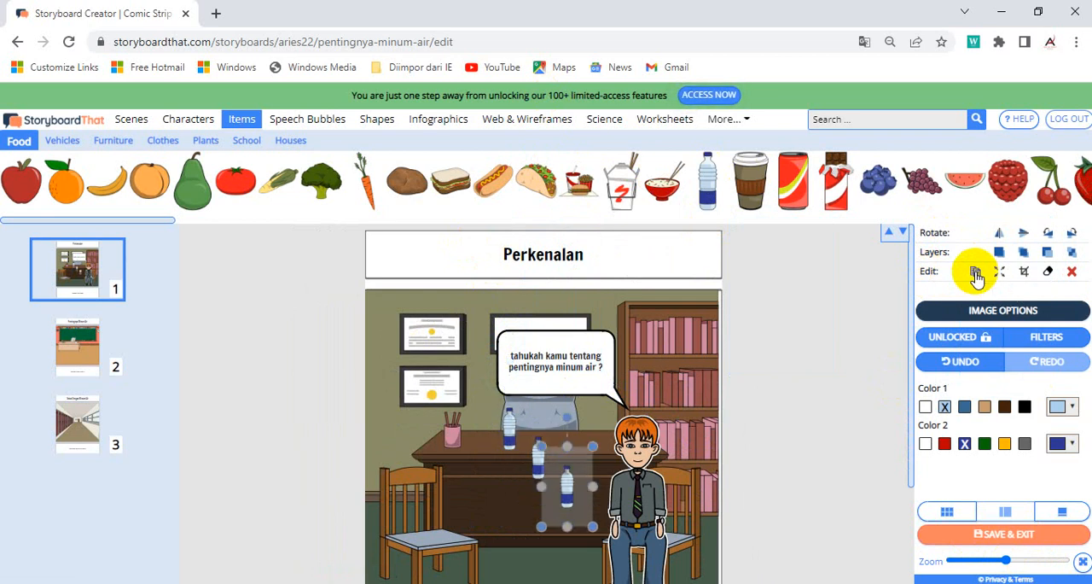
{"action": "left_click", "coordinate": [975, 271]}
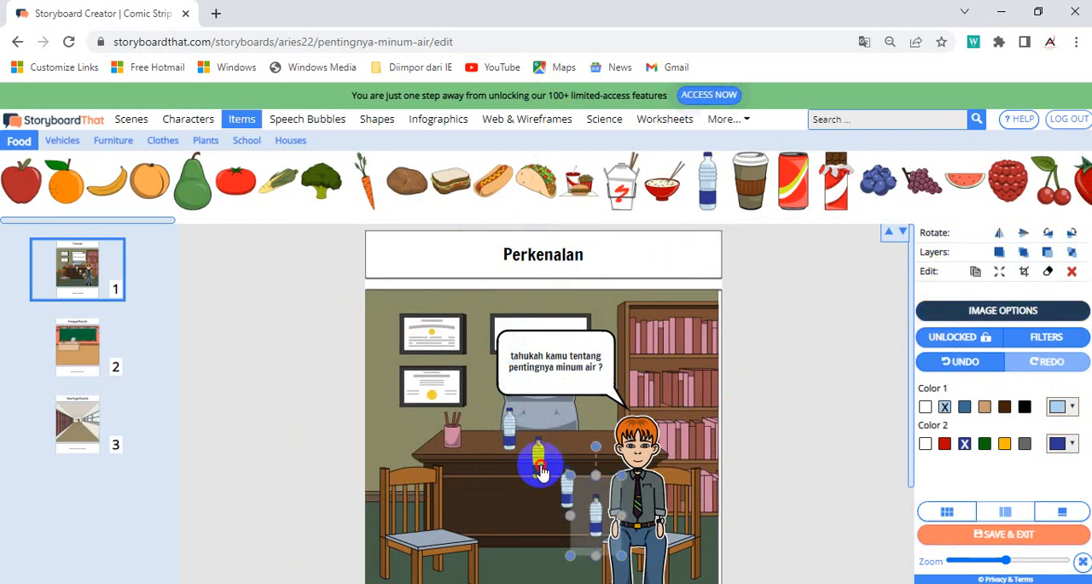
{"action": "left_click_drag", "start_coordinate": [539, 466], "coordinate": [528, 431]}
{"action": "left_click_drag", "start_coordinate": [567, 493], "coordinate": [553, 447]}
{"action": "left_click", "coordinate": [603, 512]}
{"action": "left_click_drag", "start_coordinate": [599, 527], "coordinate": [569, 448]}
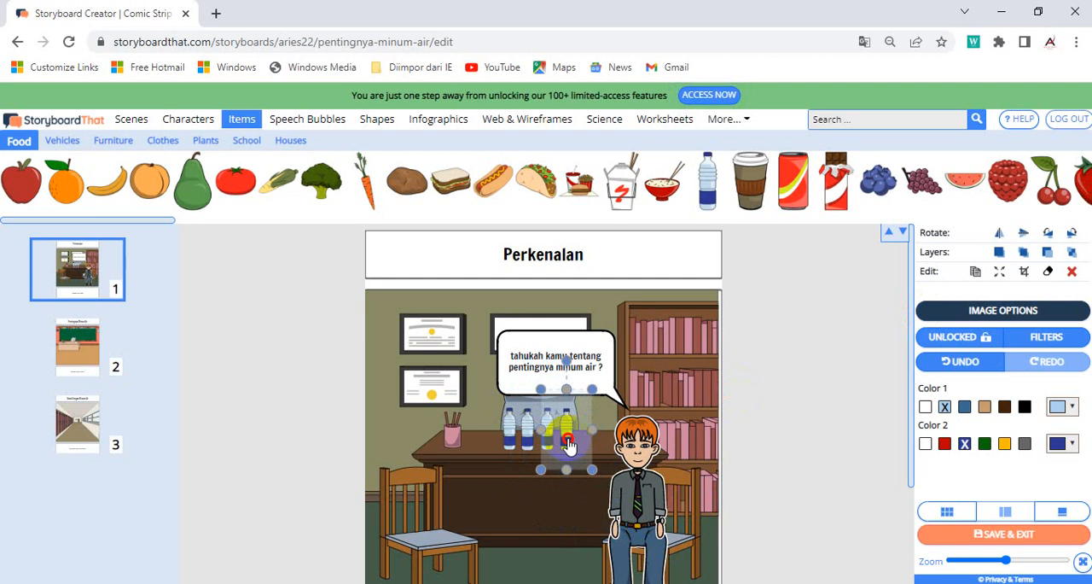
{"action": "left_click", "coordinate": [531, 506]}
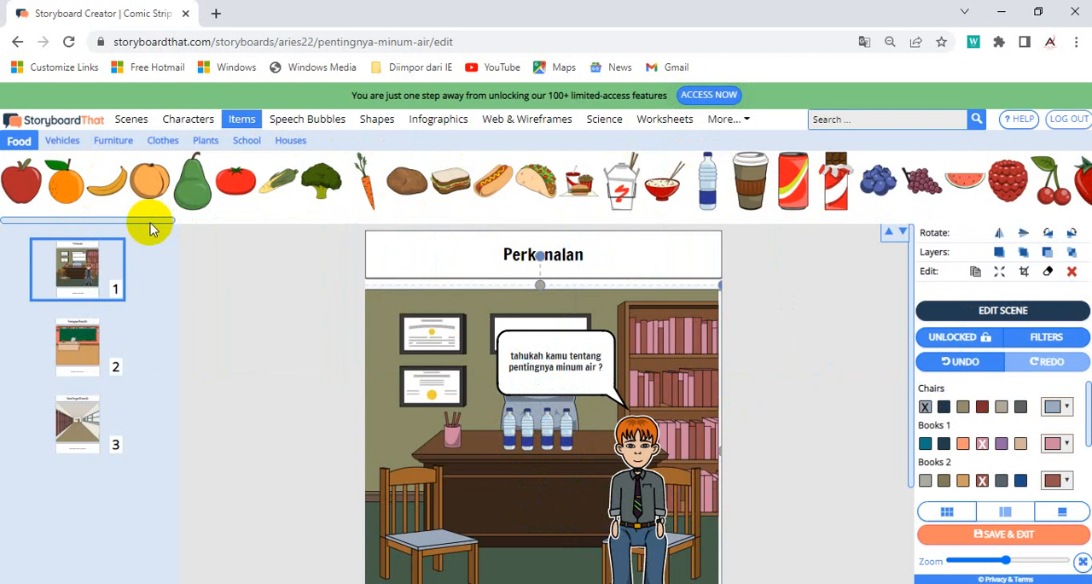
Step: Add the iced drink cup with a straw to the first cell and shrink it
{"action": "left_click_drag", "start_coordinate": [149, 224], "coordinate": [937, 198]}
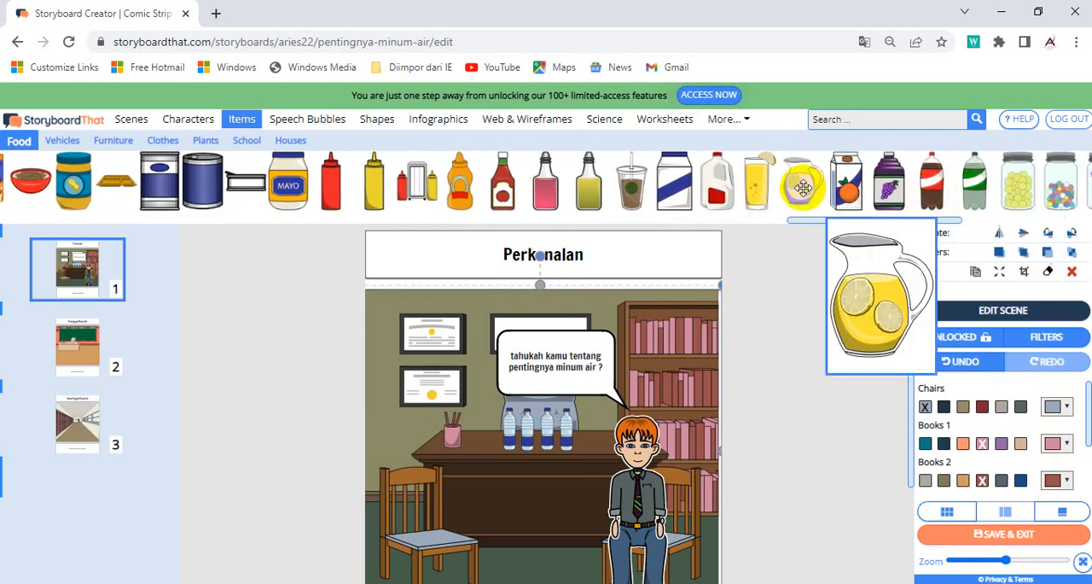
{"action": "left_click_drag", "start_coordinate": [635, 179], "coordinate": [596, 452]}
{"action": "left_click", "coordinate": [584, 455]}
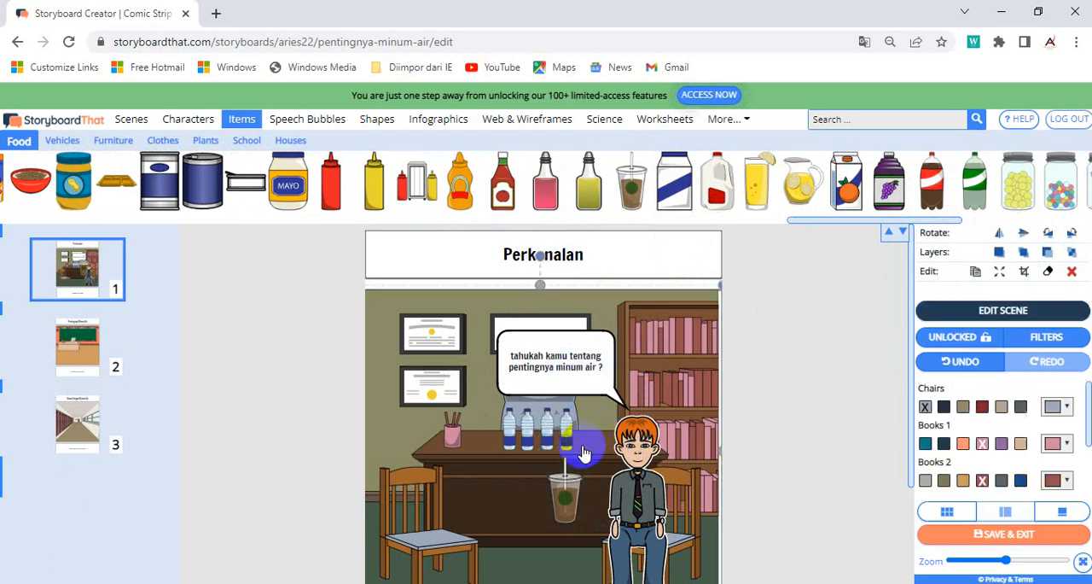
{"action": "left_click", "coordinate": [573, 499]}
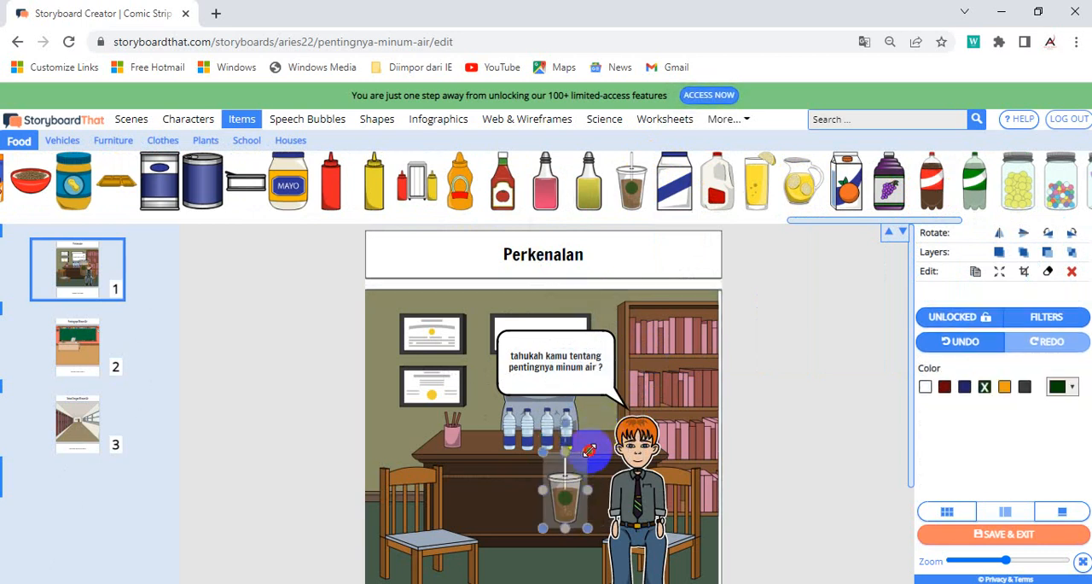
{"action": "mouse_move", "coordinate": [590, 450]}
{"action": "left_mouse_down"}
{"action": "mouse_move", "coordinate": [571, 493]}
{"action": "mouse_move", "coordinate": [600, 433]}
{"action": "mouse_move", "coordinate": [597, 443]}
{"action": "left_mouse_up"}
{"action": "left_click", "coordinate": [591, 452]}
{"action": "left_click", "coordinate": [556, 509]}
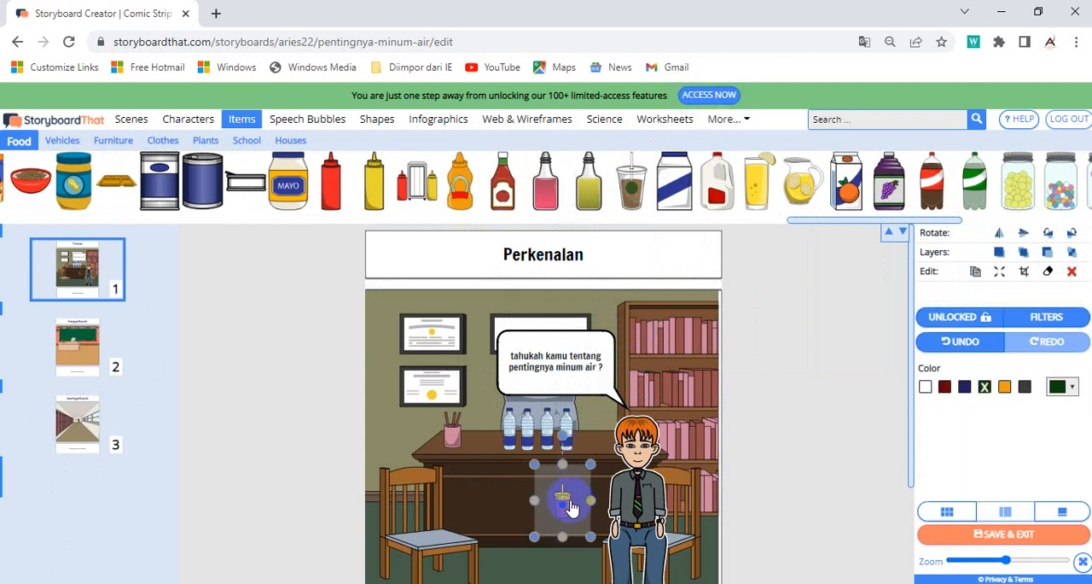
Step: Place the drink cup on the left end of the desk, in front of the pencil holder, and adjust its size
{"action": "left_click_drag", "start_coordinate": [567, 500], "coordinate": [594, 443]}
{"action": "left_click_drag", "start_coordinate": [563, 499], "coordinate": [469, 453]}
{"action": "left_click", "coordinate": [499, 502]}
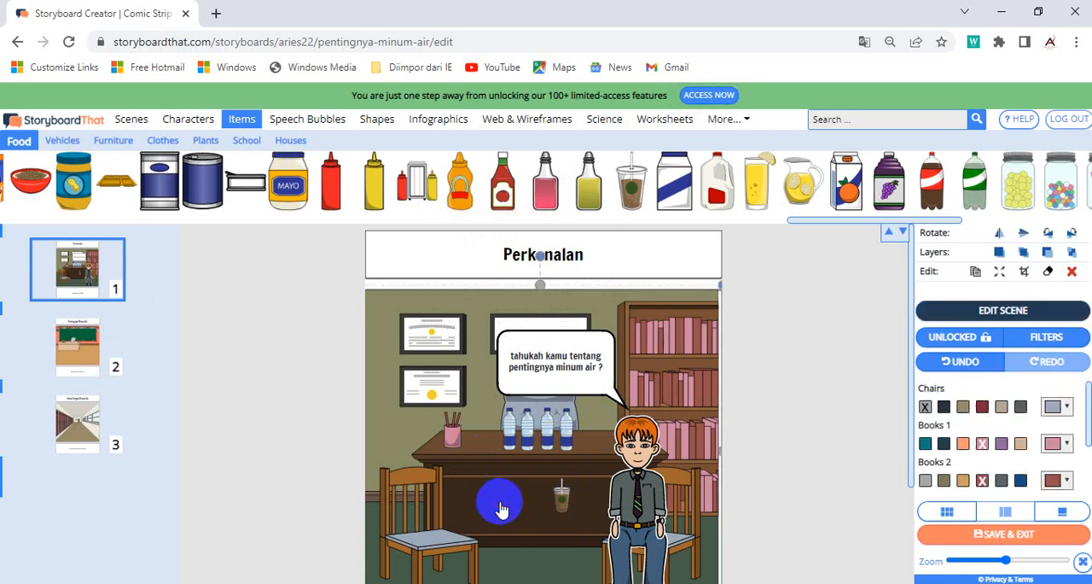
{"action": "left_click_drag", "start_coordinate": [565, 497], "coordinate": [493, 443]}
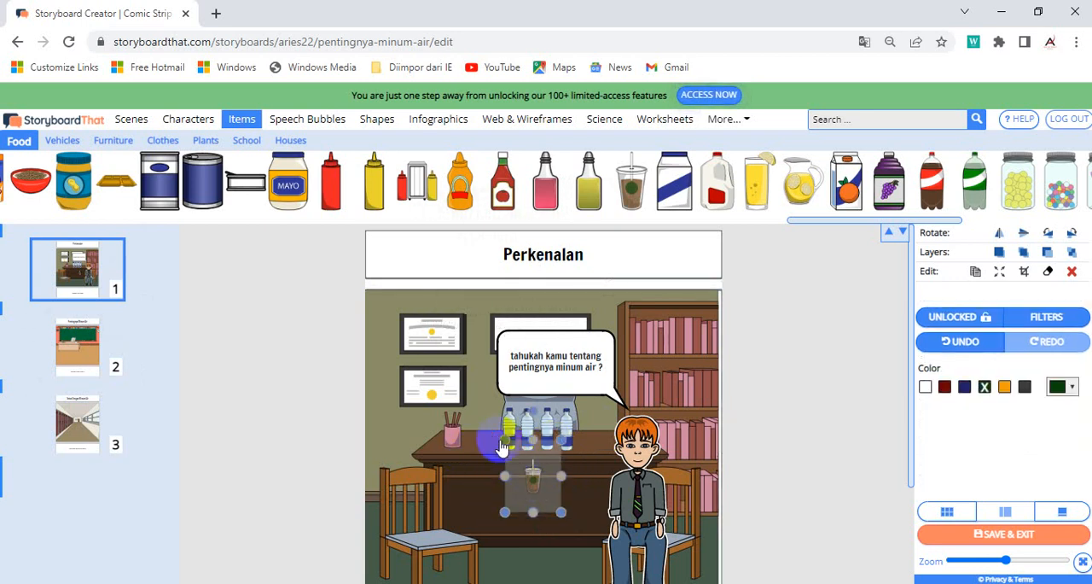
{"action": "left_click_drag", "start_coordinate": [531, 487], "coordinate": [485, 450]}
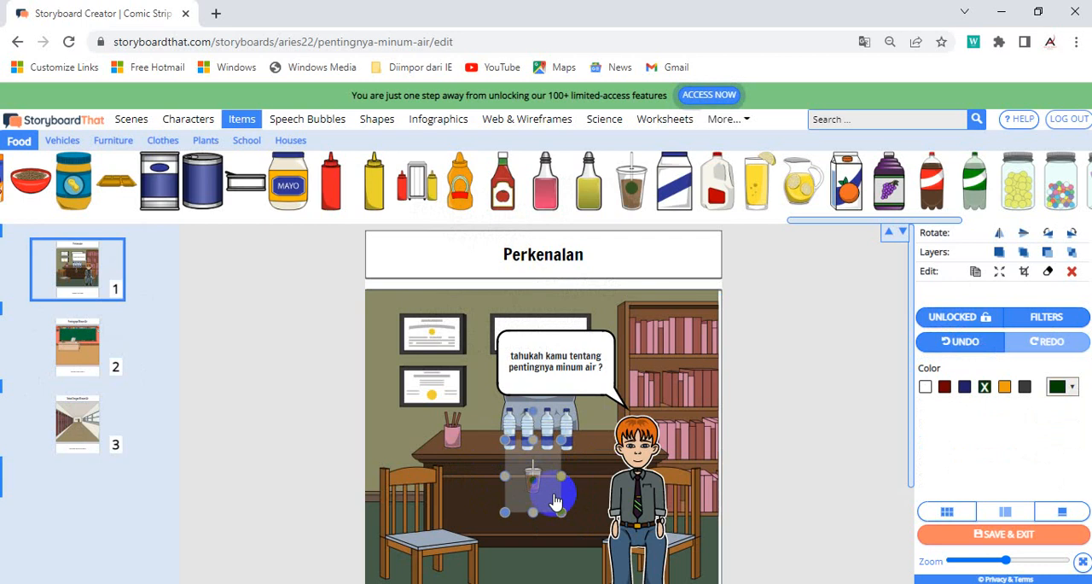
{"action": "left_click", "coordinate": [579, 515]}
{"action": "mouse_move", "coordinate": [525, 478]}
{"action": "left_mouse_down"}
{"action": "mouse_move", "coordinate": [485, 477]}
{"action": "mouse_move", "coordinate": [518, 531]}
{"action": "mouse_move", "coordinate": [512, 502]}
{"action": "mouse_move", "coordinate": [537, 480]}
{"action": "mouse_move", "coordinate": [503, 492]}
{"action": "mouse_move", "coordinate": [476, 439]}
{"action": "mouse_move", "coordinate": [512, 491]}
{"action": "mouse_move", "coordinate": [448, 446]}
{"action": "mouse_move", "coordinate": [486, 425]}
{"action": "mouse_move", "coordinate": [512, 495]}
{"action": "mouse_move", "coordinate": [434, 357]}
{"action": "left_mouse_up"}
{"action": "left_click", "coordinate": [589, 504]}
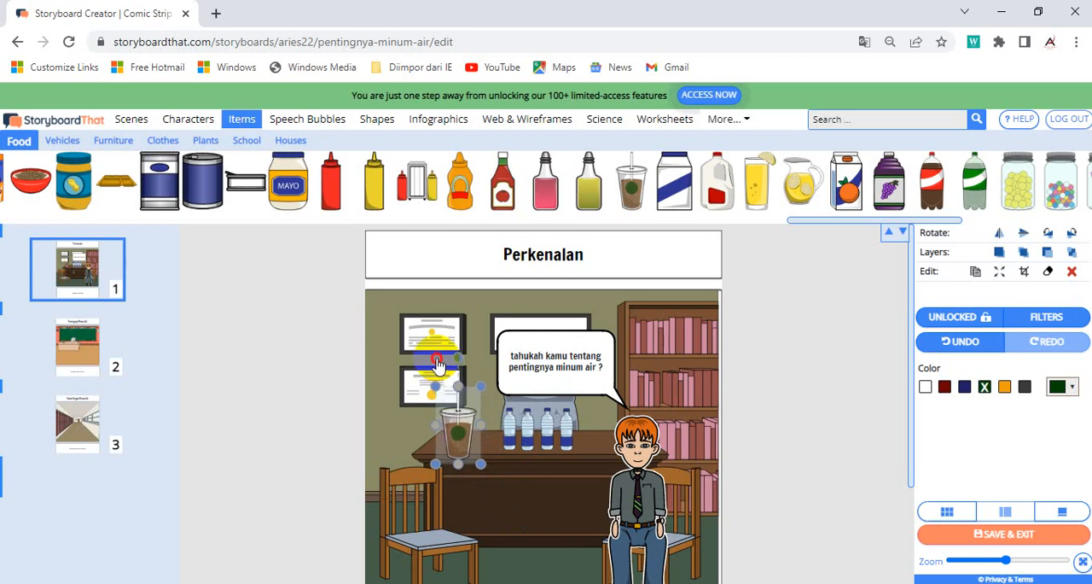
{"action": "left_click", "coordinate": [432, 357]}
{"action": "left_click_drag", "start_coordinate": [459, 444], "coordinate": [473, 408]}
{"action": "left_click", "coordinate": [534, 514]}
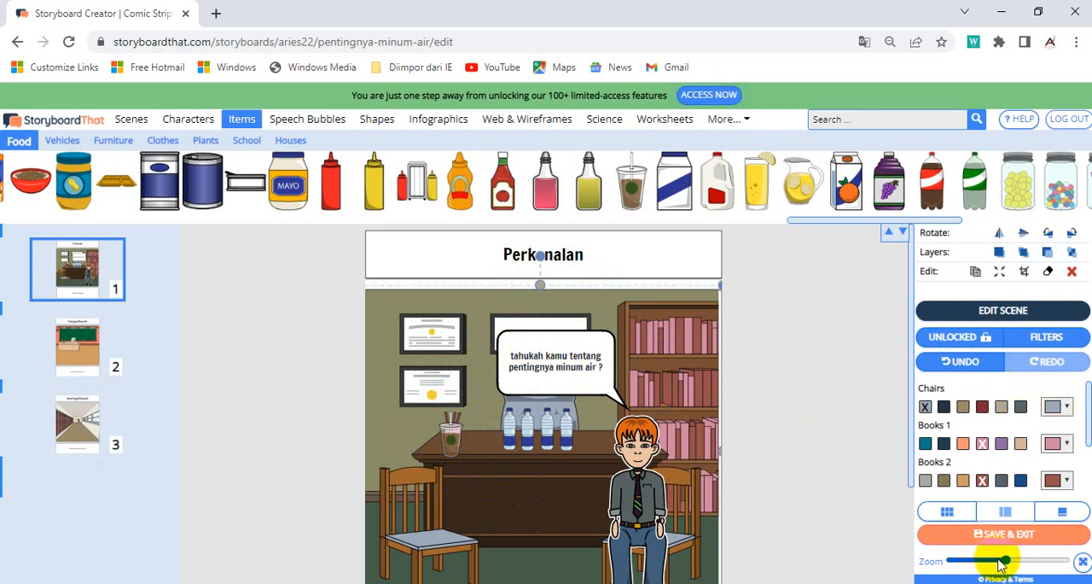
Step: Look through the artwork in the Shapes, Infographics, Web & Wireframes, Science and Worksheets categories
{"action": "left_click_drag", "start_coordinate": [1008, 565], "coordinate": [996, 565]}
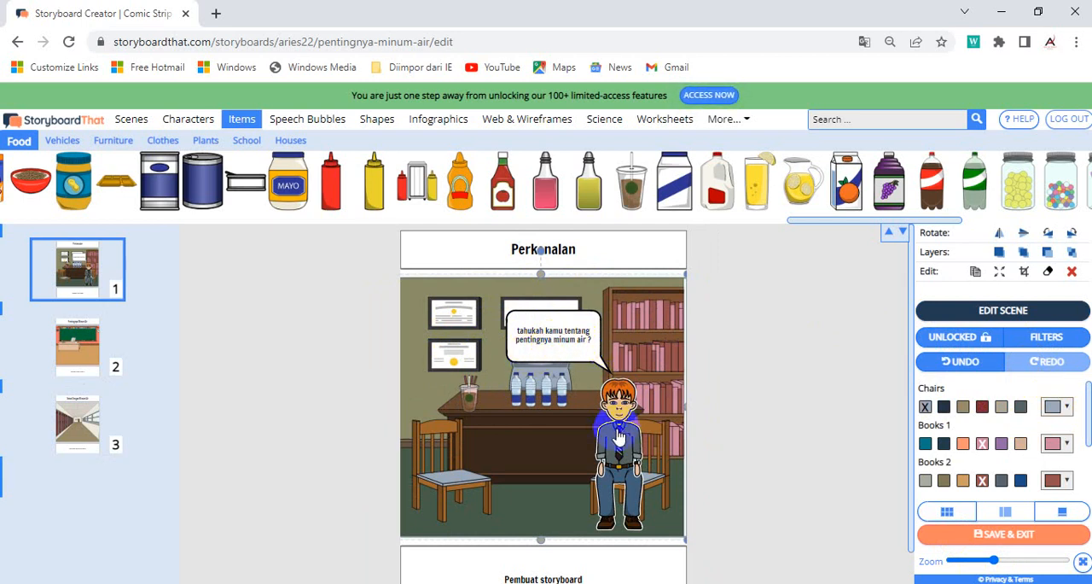
{"action": "mouse_move", "coordinate": [267, 186]}
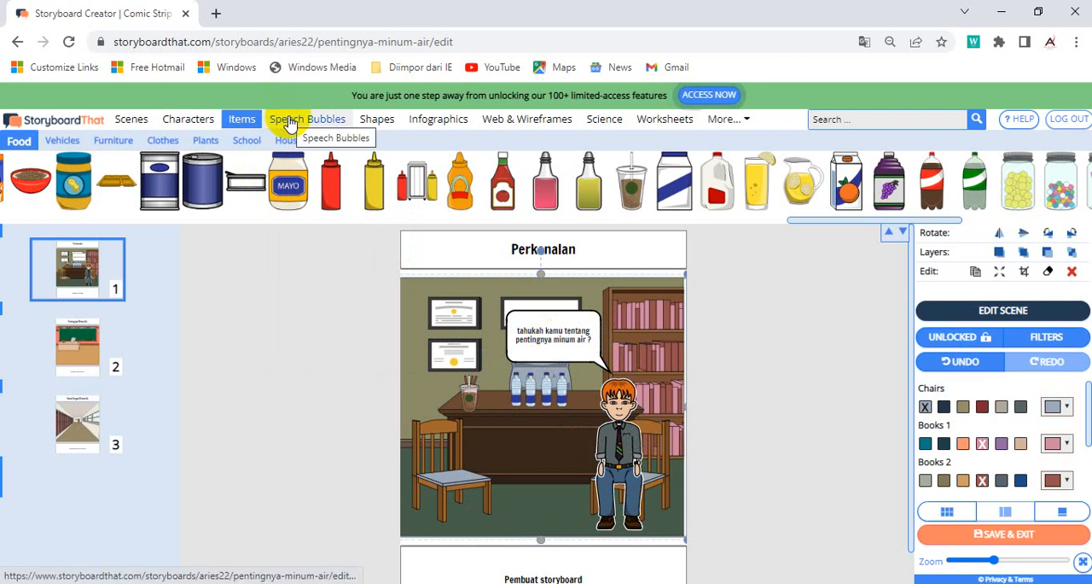
{"action": "left_click", "coordinate": [385, 119]}
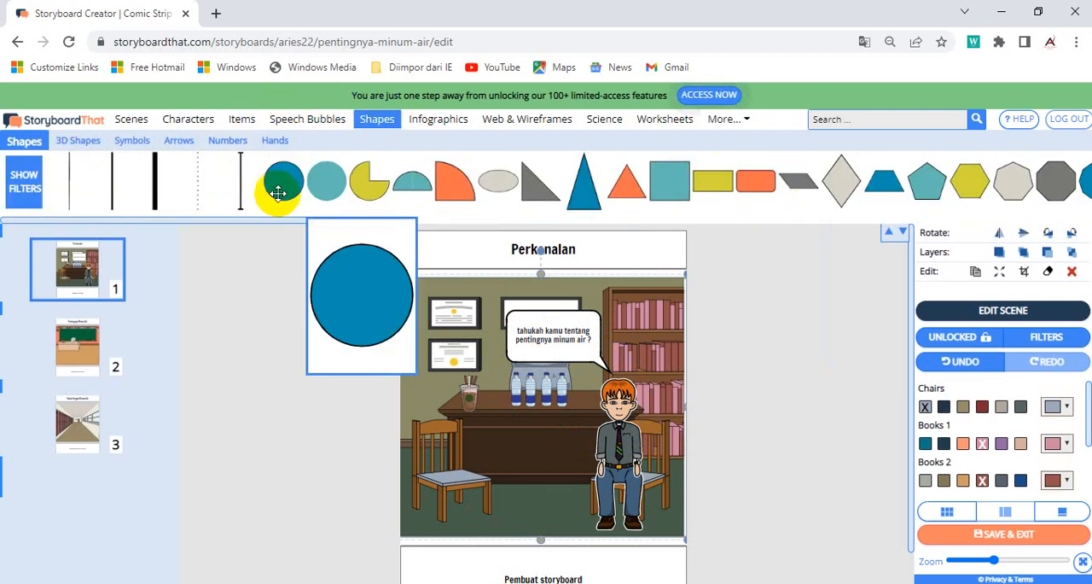
{"action": "mouse_move", "coordinate": [468, 191]}
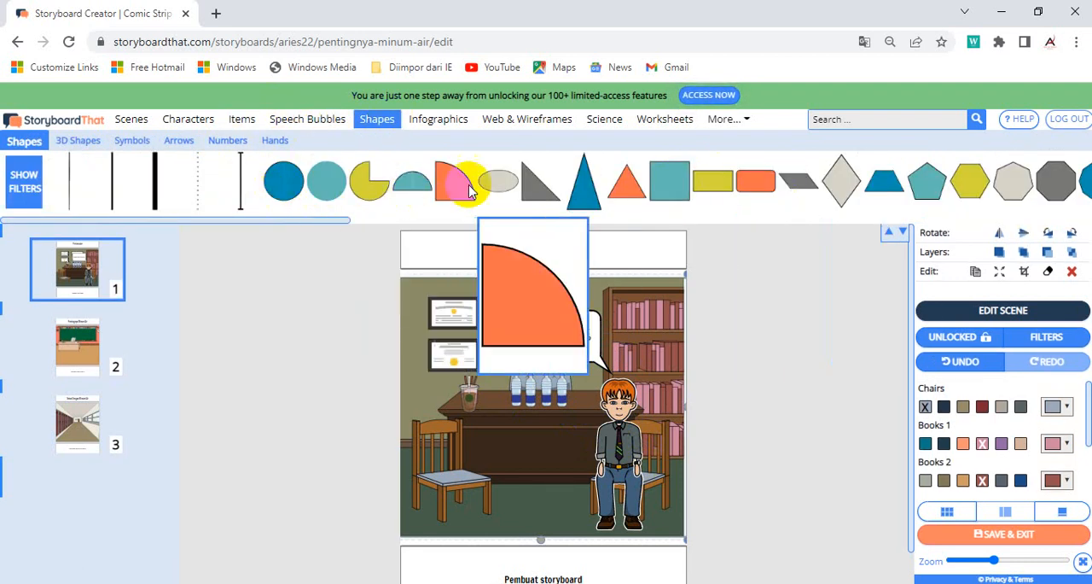
{"action": "left_click", "coordinate": [455, 122]}
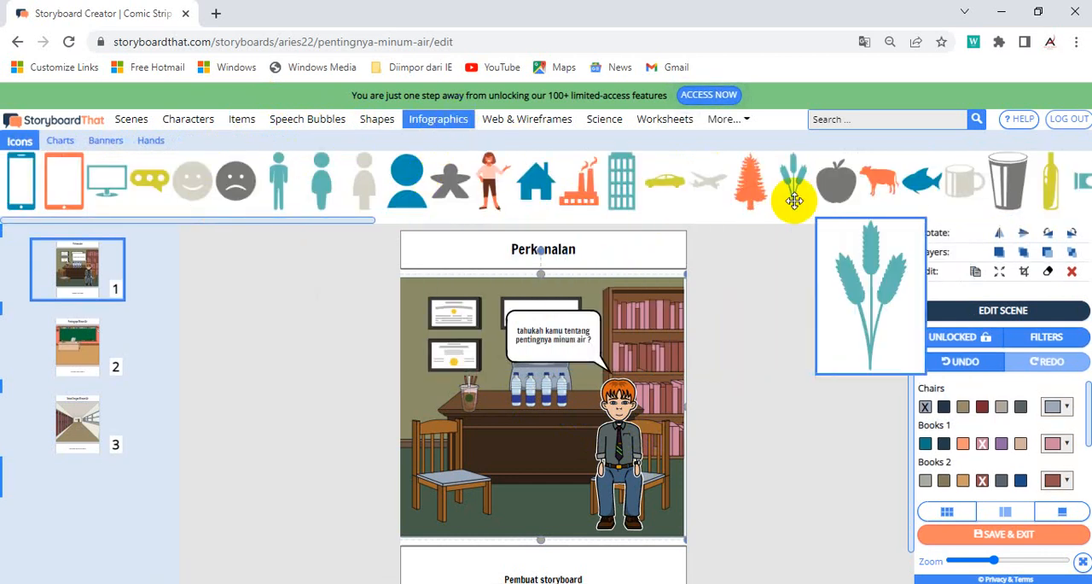
{"action": "mouse_move", "coordinate": [924, 198]}
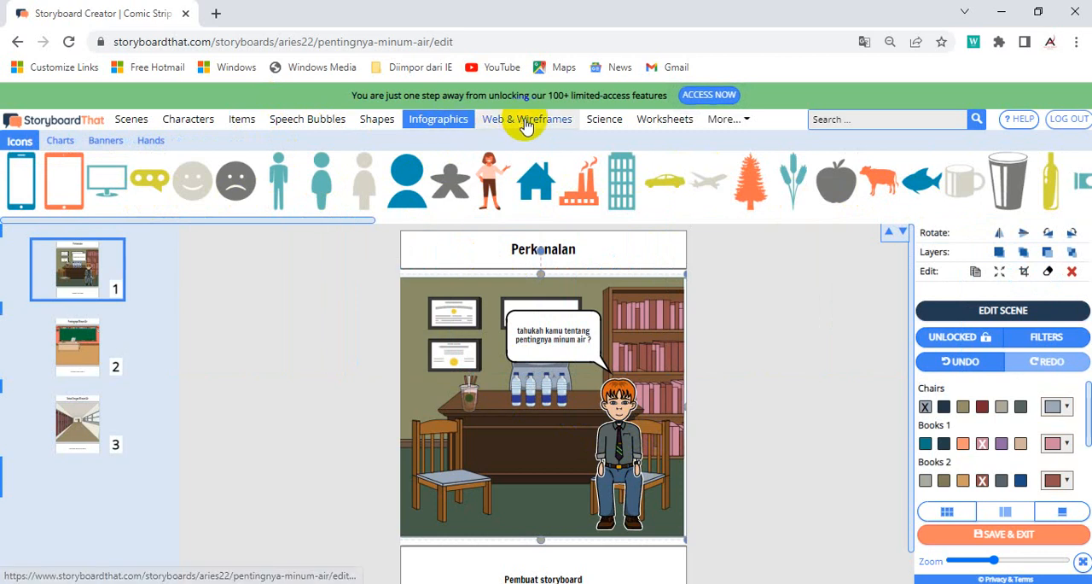
{"action": "left_click", "coordinate": [527, 122]}
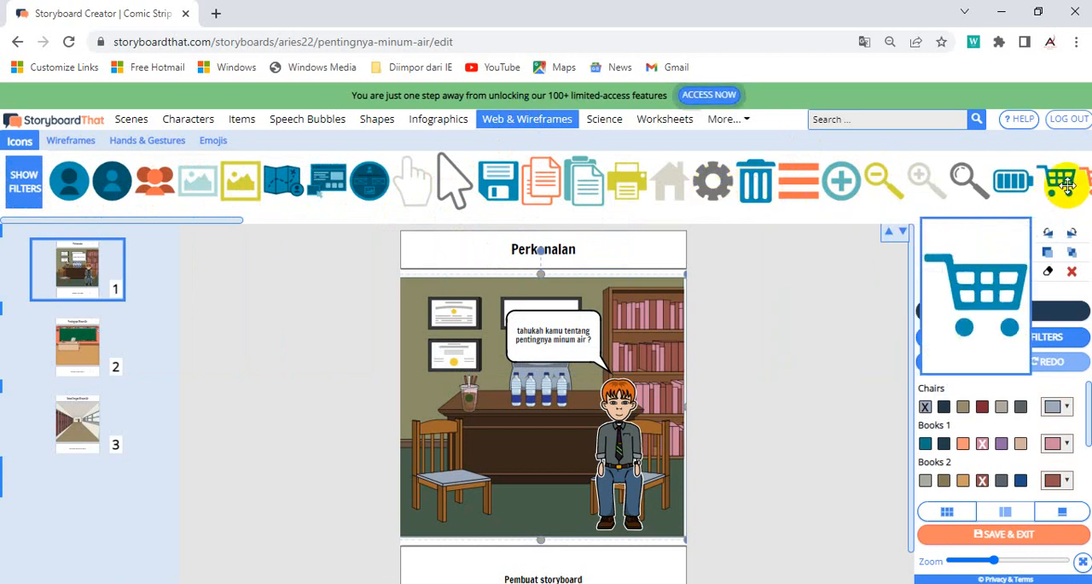
{"action": "left_click", "coordinate": [604, 119]}
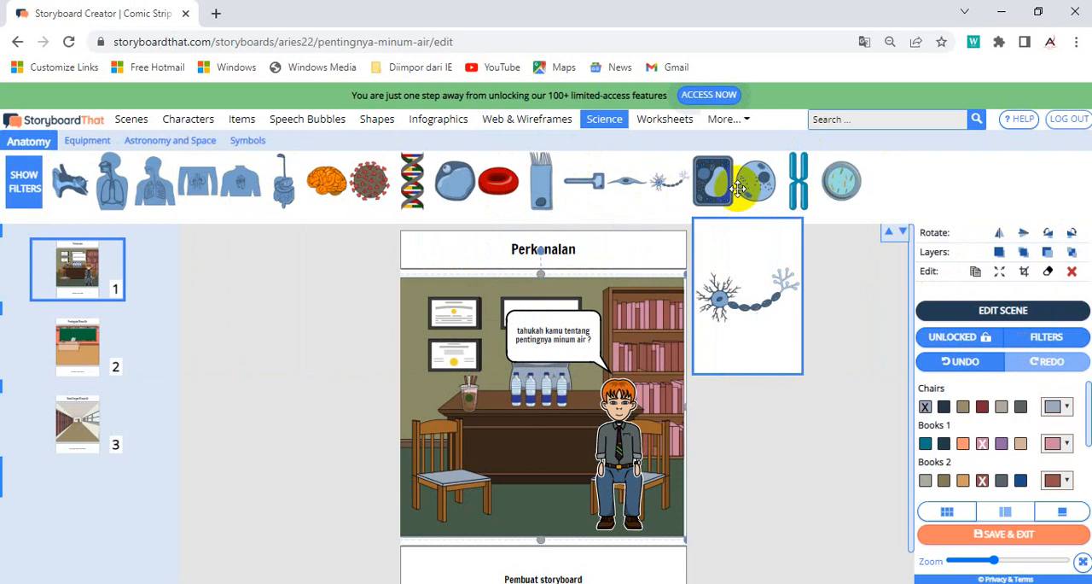
{"action": "left_click", "coordinate": [656, 126]}
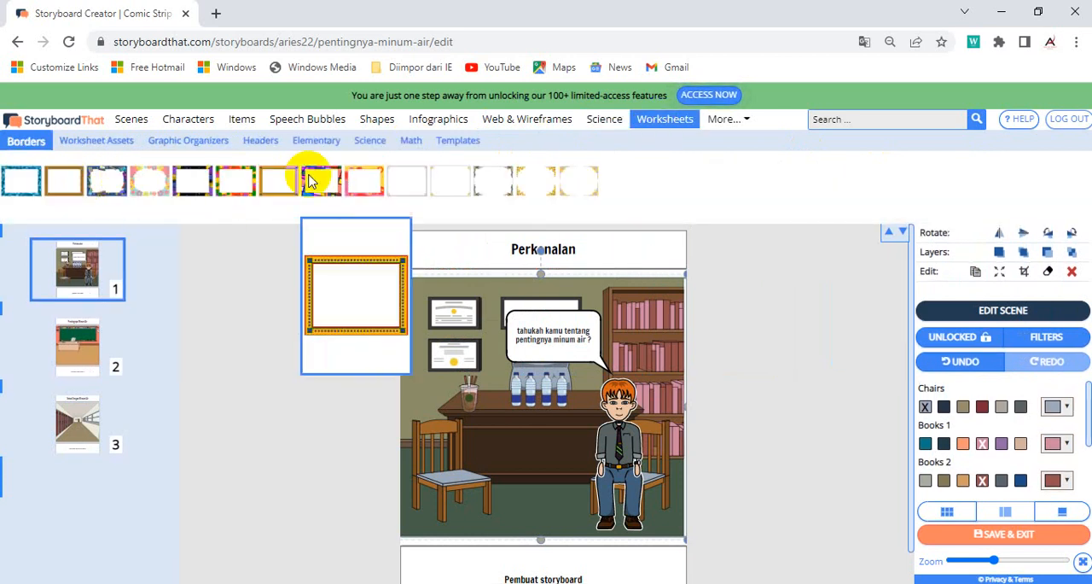
{"action": "left_click", "coordinate": [744, 124]}
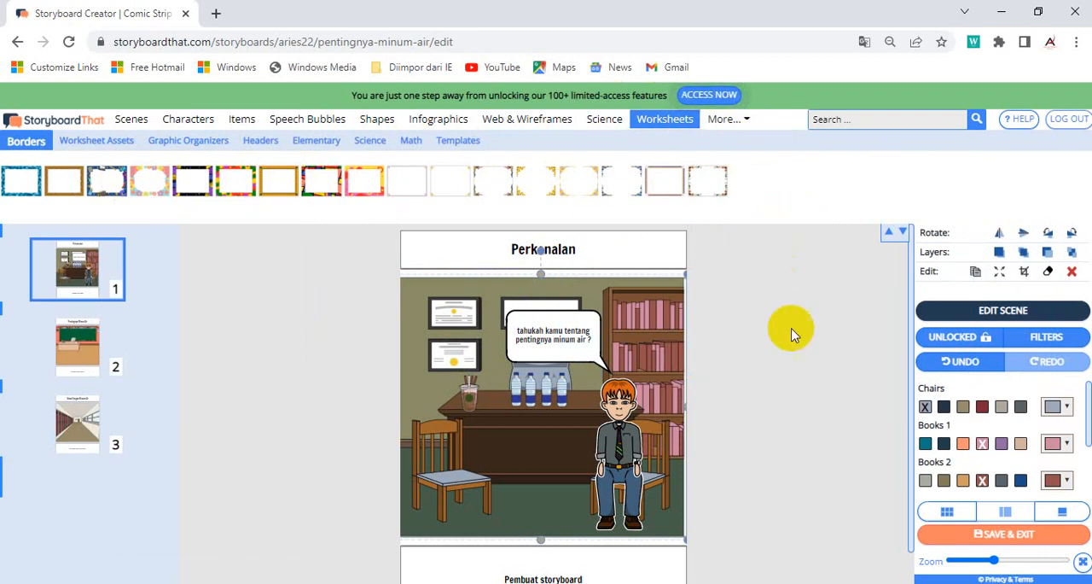
{"action": "left_click", "coordinate": [772, 373]}
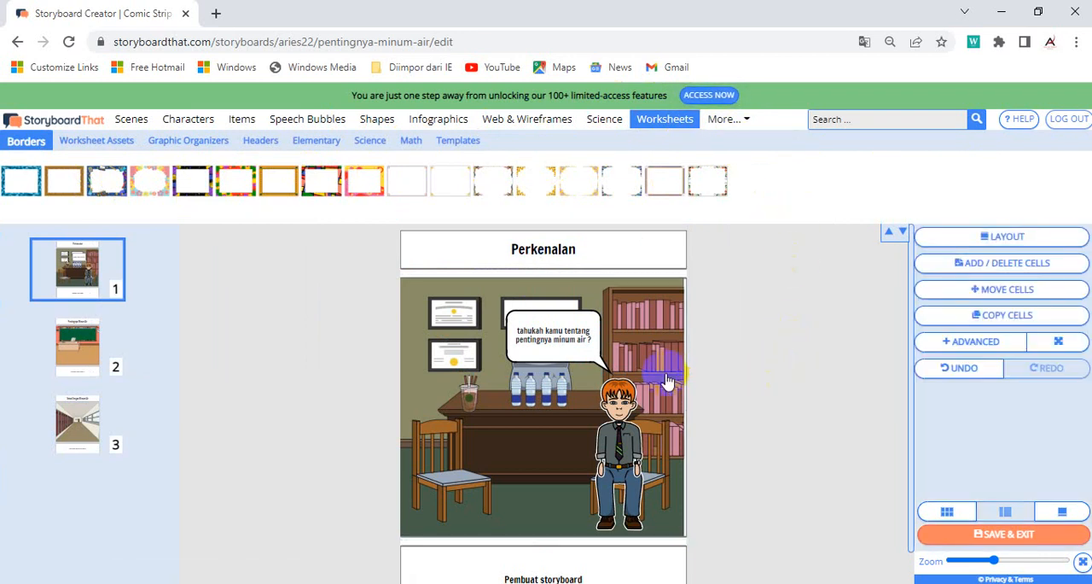
Step: Add the adult man in the dark jacket and the adult man in the blue shirt to the second cell's classroom
{"action": "left_click", "coordinate": [97, 335]}
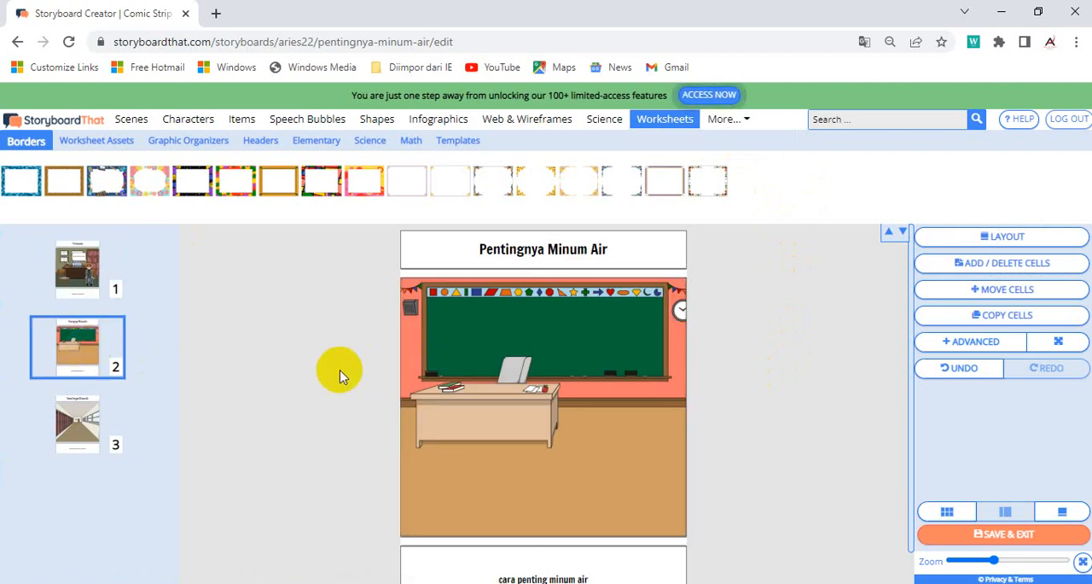
{"action": "left_click", "coordinate": [188, 121]}
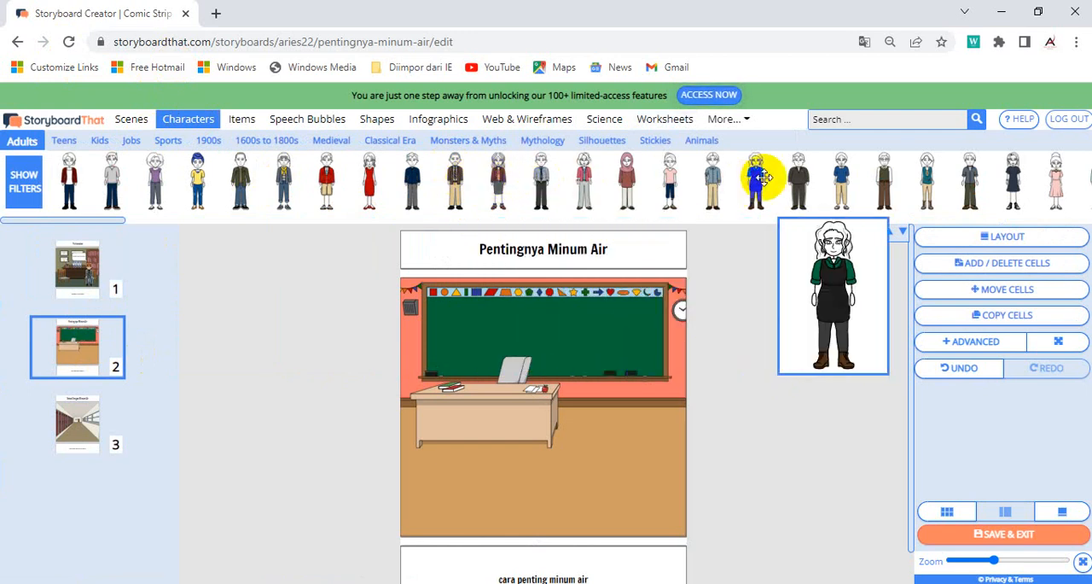
{"action": "left_click_drag", "start_coordinate": [763, 177], "coordinate": [475, 418]}
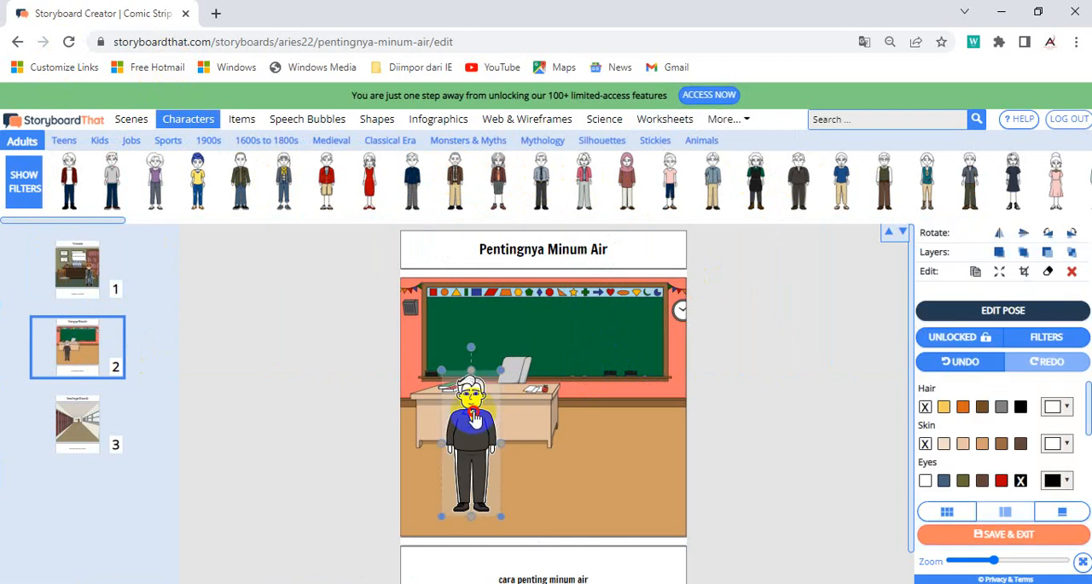
{"action": "left_click_drag", "start_coordinate": [969, 177], "coordinate": [615, 444]}
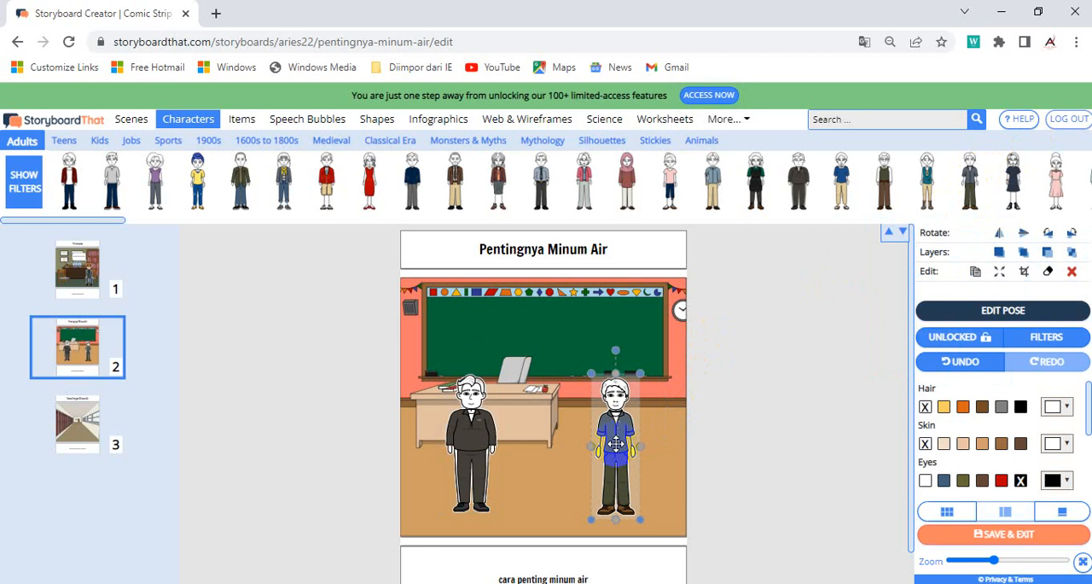
Step: Enlarge both men in the classroom to about the same height
{"action": "left_click_drag", "start_coordinate": [642, 372], "coordinate": [676, 341]}
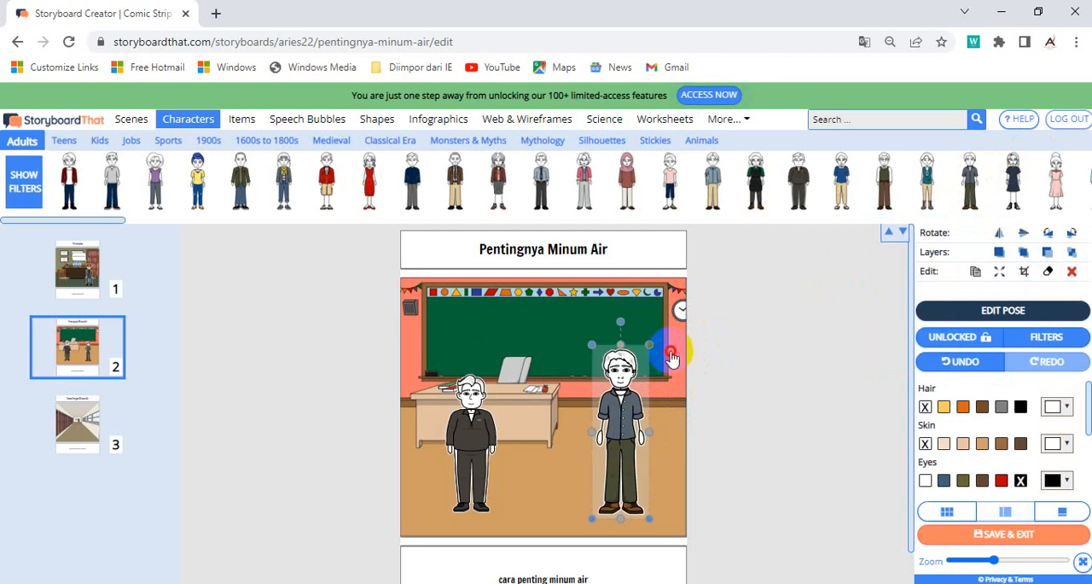
{"action": "left_click", "coordinate": [472, 412]}
{"action": "left_click_drag", "start_coordinate": [501, 369], "coordinate": [515, 336]}
{"action": "left_click", "coordinate": [626, 388]}
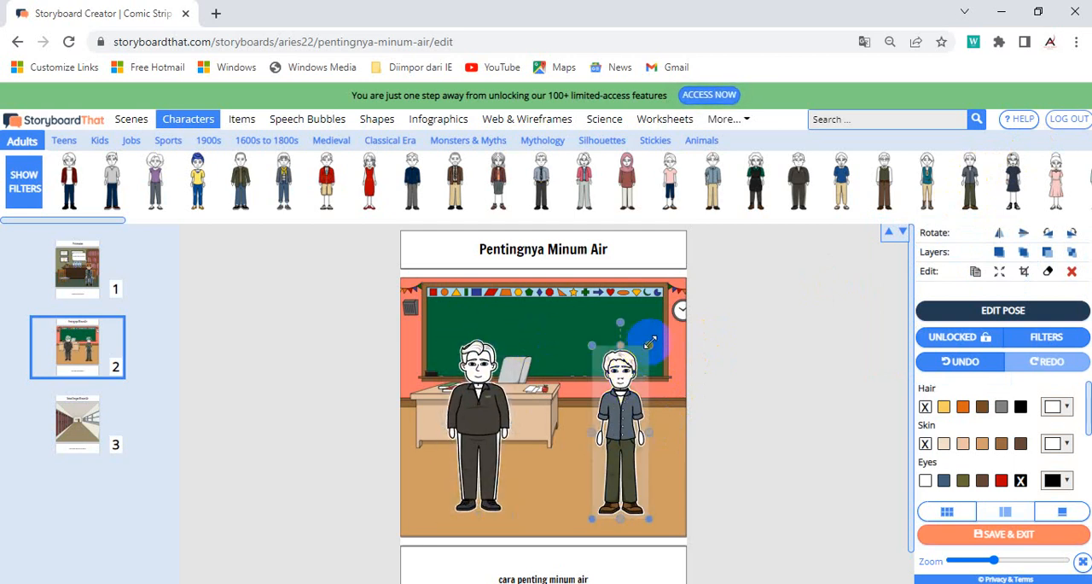
{"action": "left_click_drag", "start_coordinate": [650, 341], "coordinate": [666, 343]}
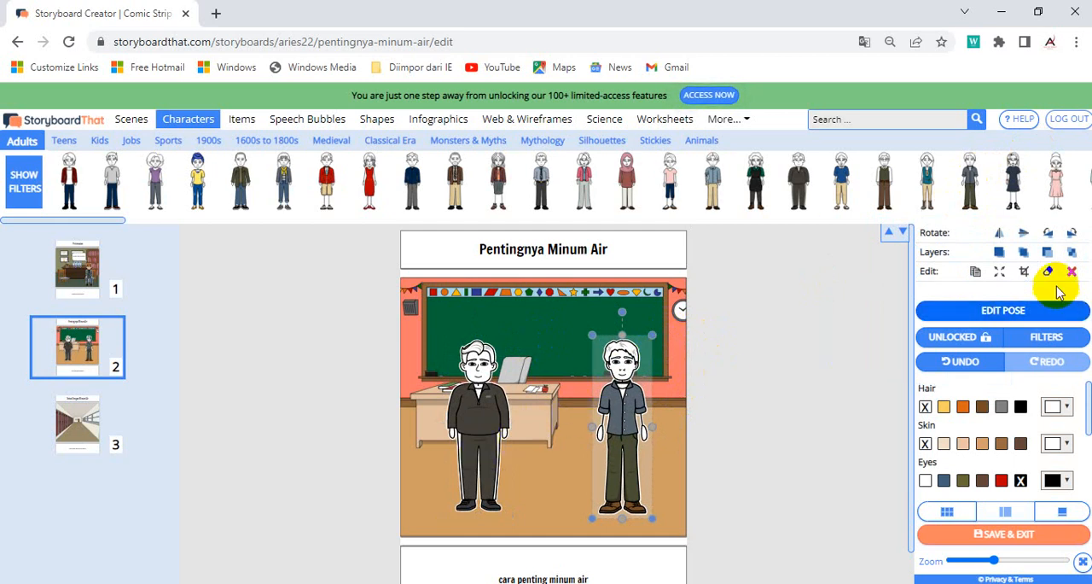
Step: Randomize the colors of the man in the blue shirt and give him the Happy pose
{"action": "left_click", "coordinate": [1006, 311]}
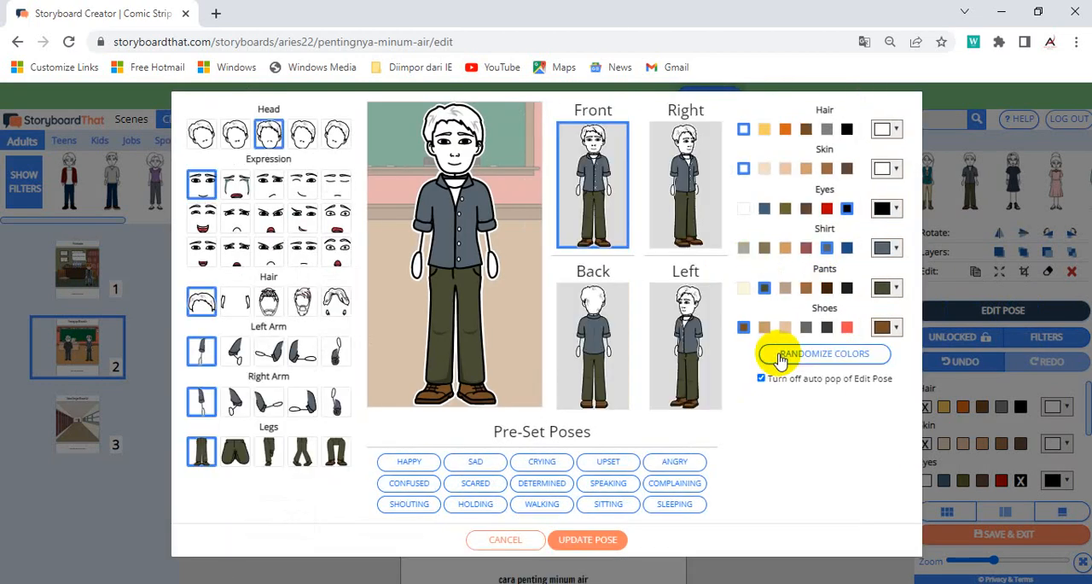
{"action": "left_click", "coordinate": [779, 359]}
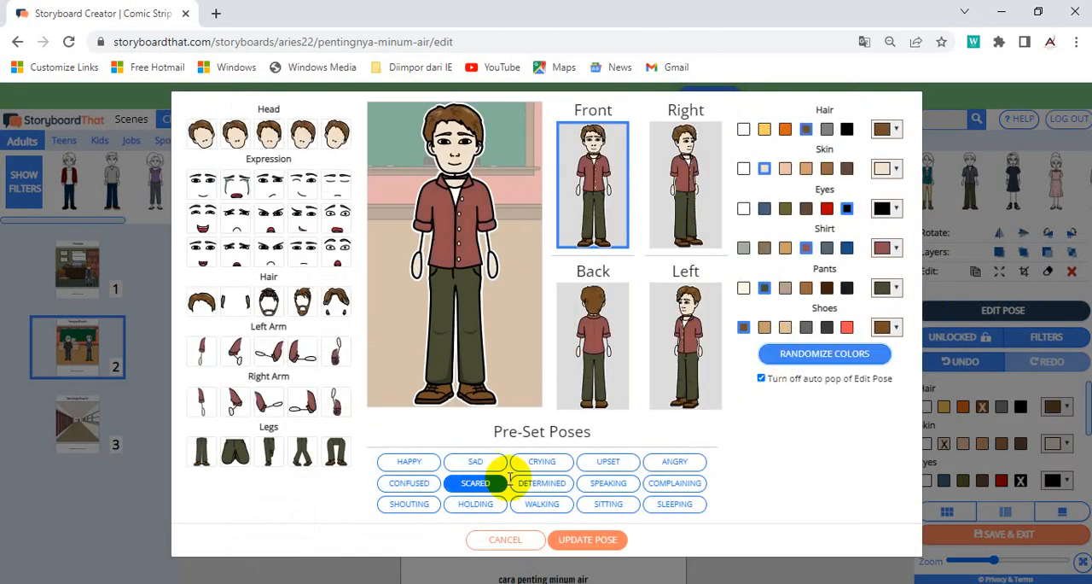
{"action": "left_click", "coordinate": [411, 462]}
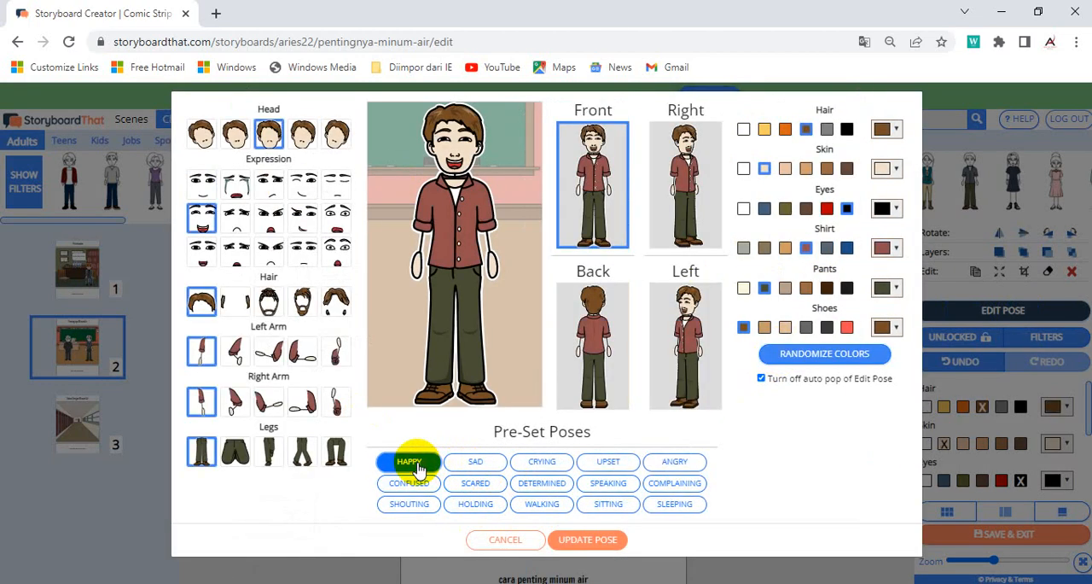
{"action": "left_click", "coordinate": [588, 540]}
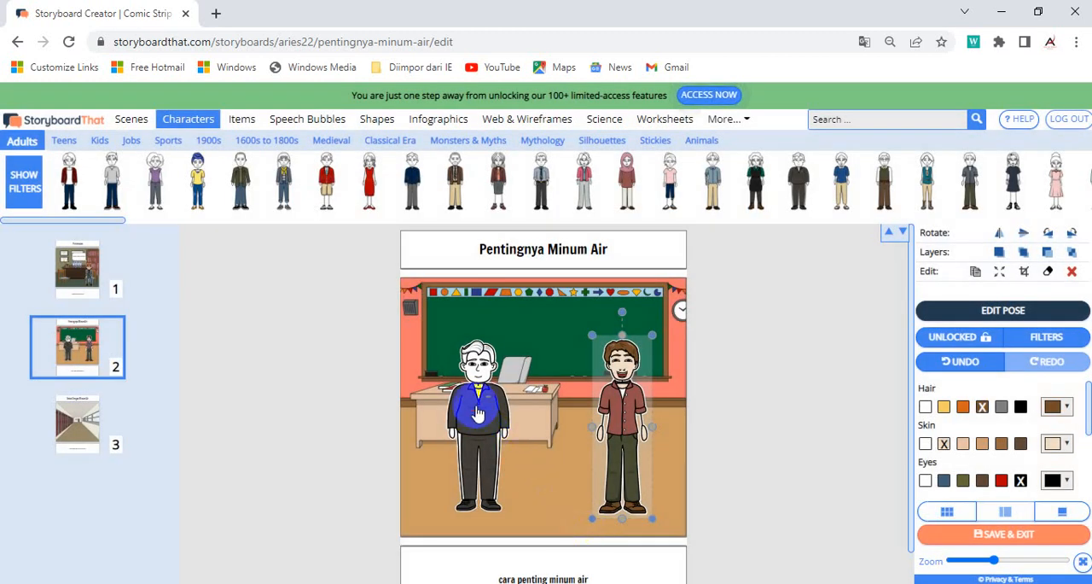
Step: Randomize the colors of the man in the dark jacket until he has blond hair and a green tracksuit, and give him the Speaking pose
{"action": "left_click", "coordinate": [491, 408]}
{"action": "left_click", "coordinate": [1009, 309]}
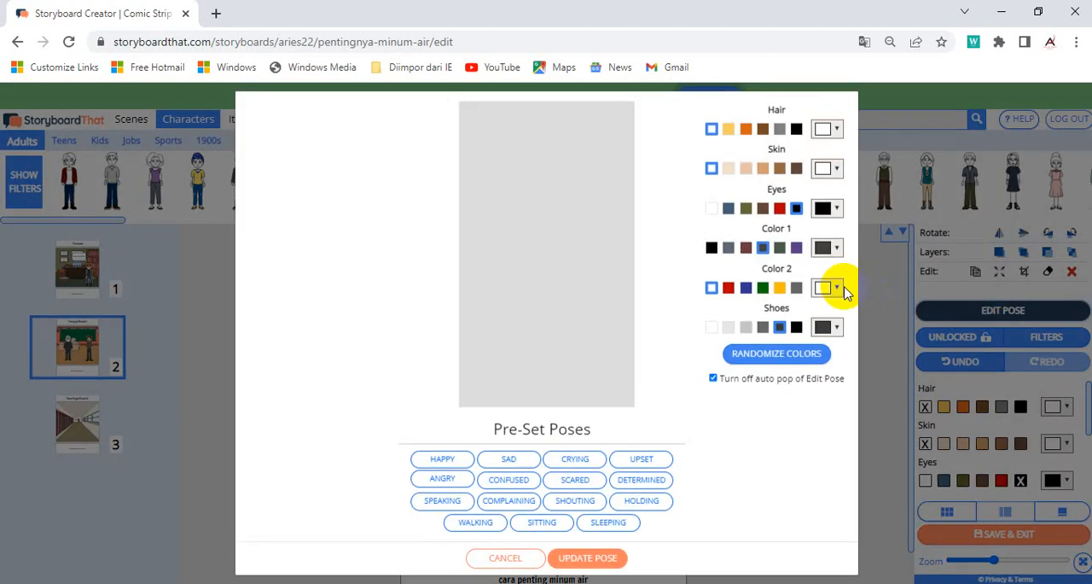
{"action": "left_click", "coordinate": [776, 358]}
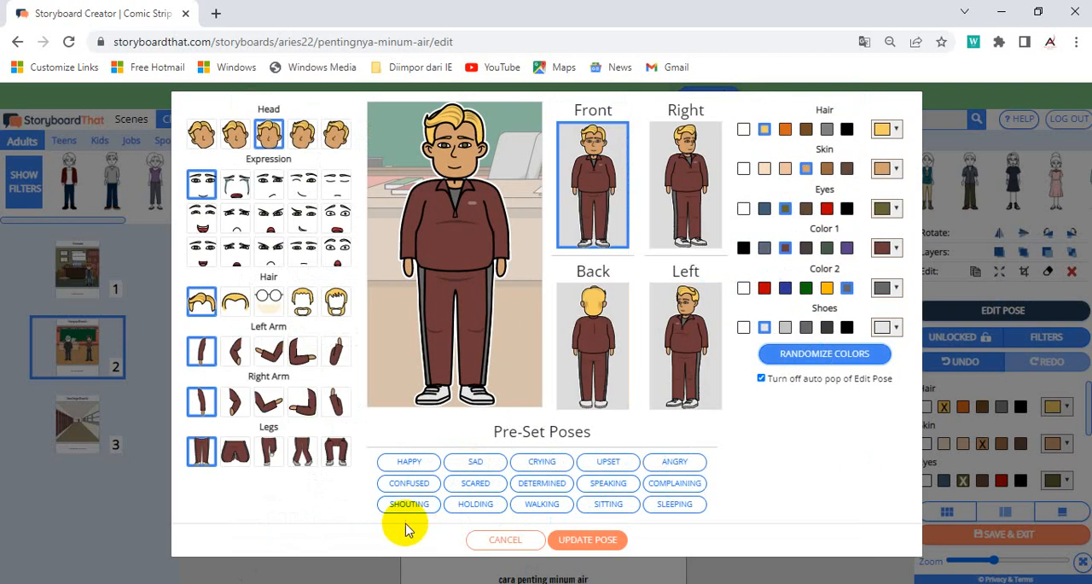
{"action": "left_click", "coordinate": [807, 354]}
{"action": "left_click", "coordinate": [806, 355]}
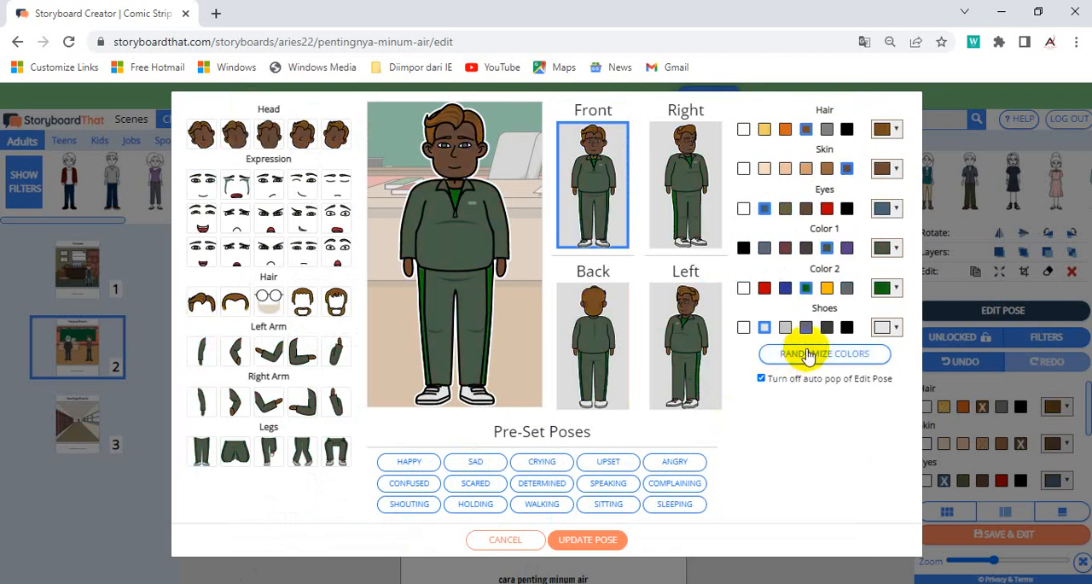
{"action": "left_click", "coordinate": [806, 354]}
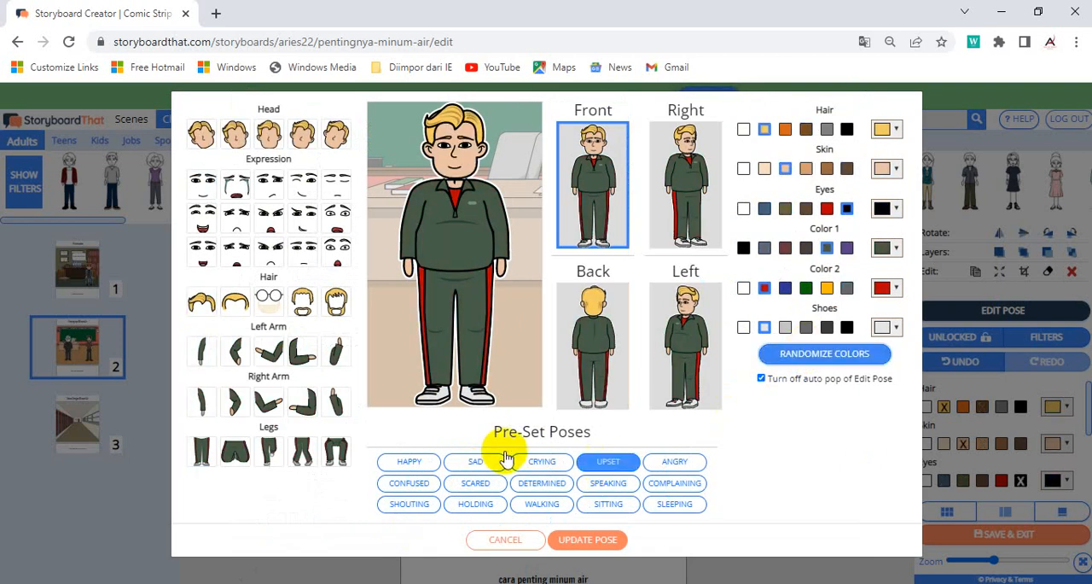
{"action": "left_click", "coordinate": [543, 483]}
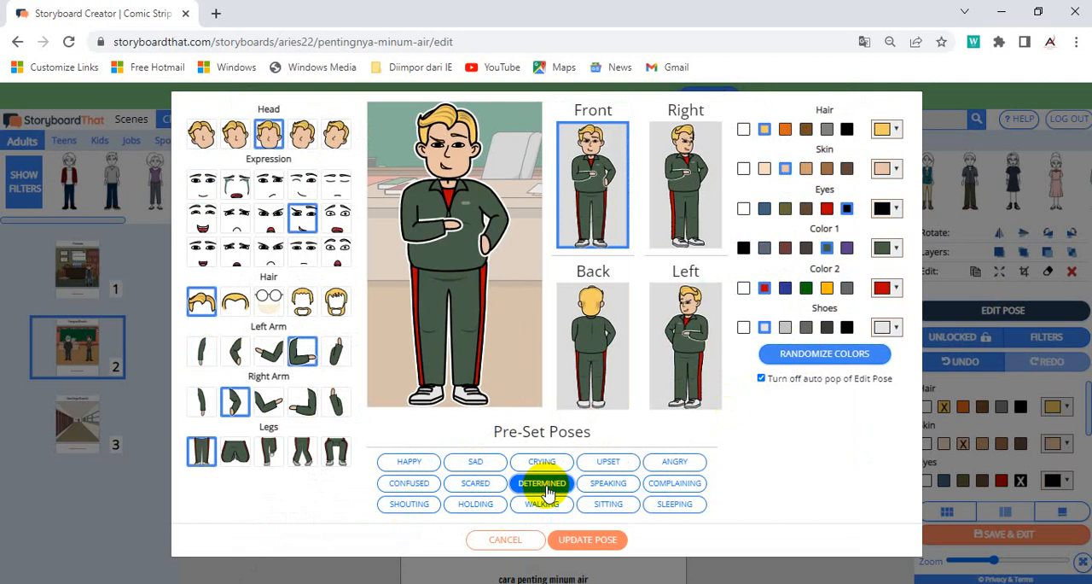
{"action": "left_click", "coordinate": [602, 486]}
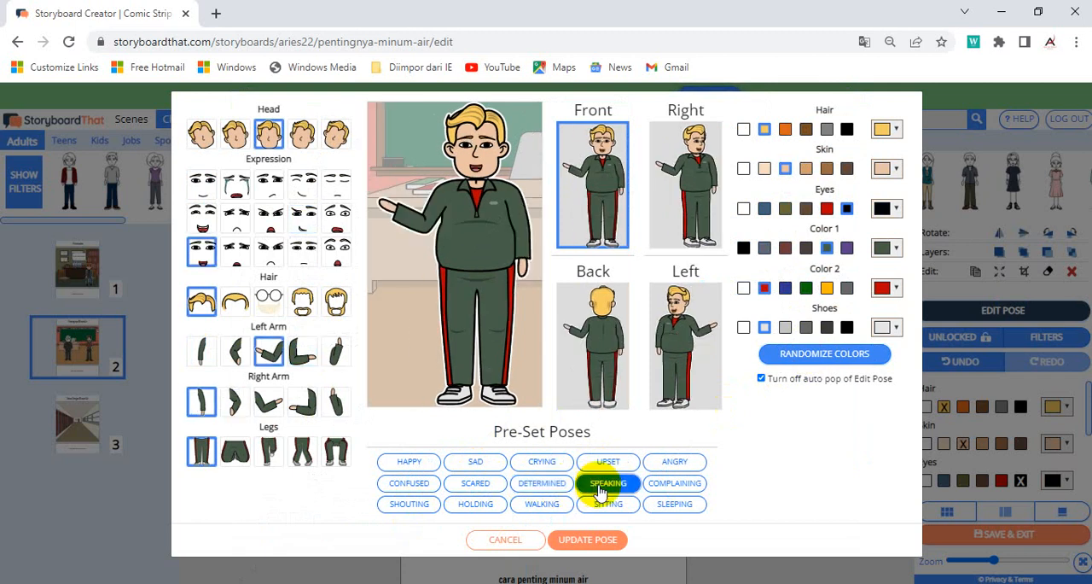
{"action": "left_click", "coordinate": [582, 549]}
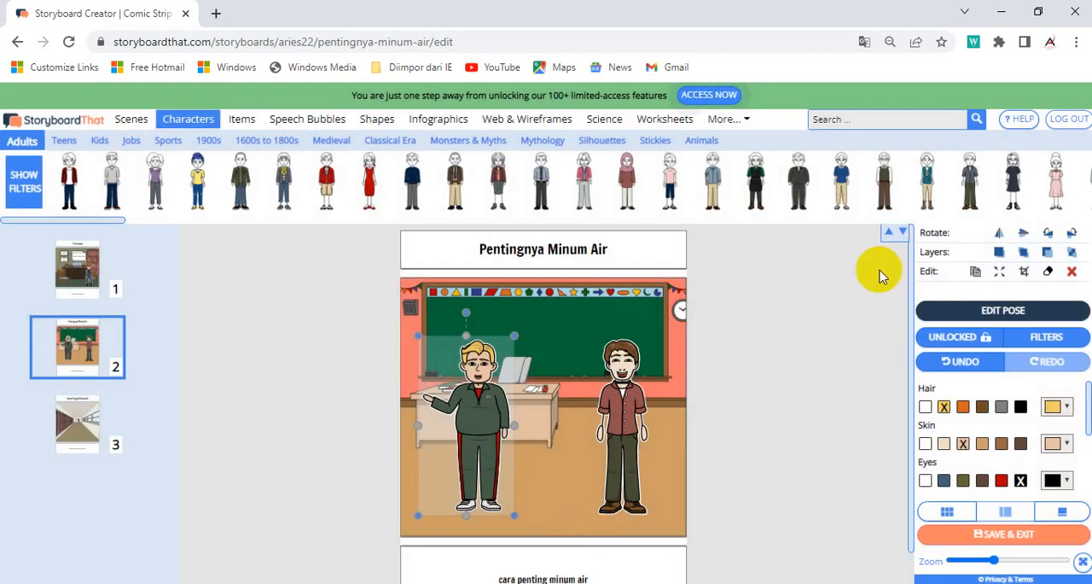
Step: Flip the blond man horizontally so he gestures toward the other man, and shift him slightly to the left
{"action": "left_click", "coordinate": [999, 233]}
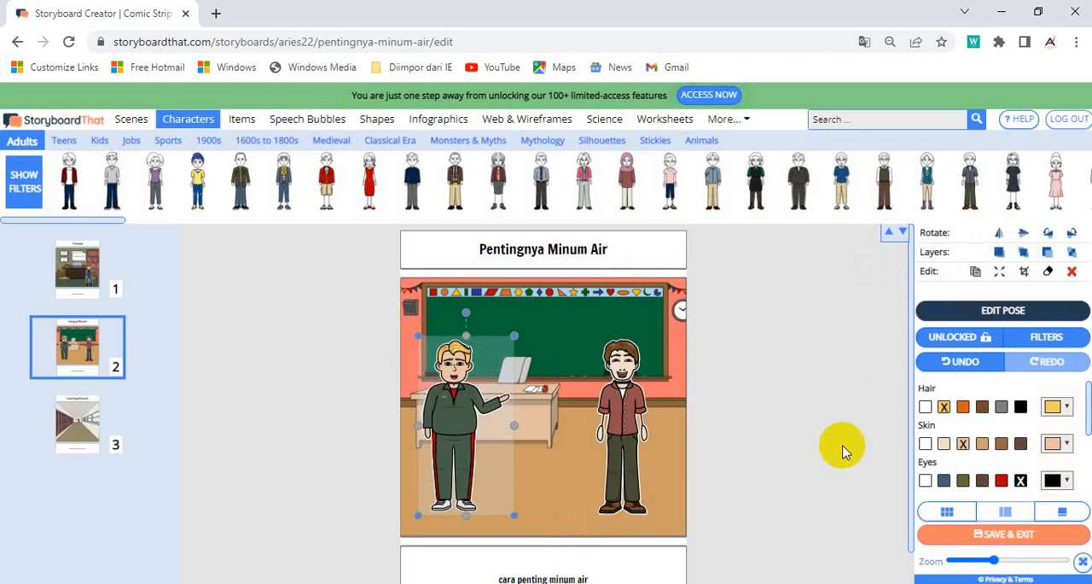
{"action": "left_click", "coordinate": [805, 408]}
{"action": "mouse_move", "coordinate": [460, 412]}
{"action": "left_mouse_down"}
{"action": "mouse_move", "coordinate": [477, 411]}
{"action": "mouse_move", "coordinate": [453, 413]}
{"action": "left_mouse_up"}
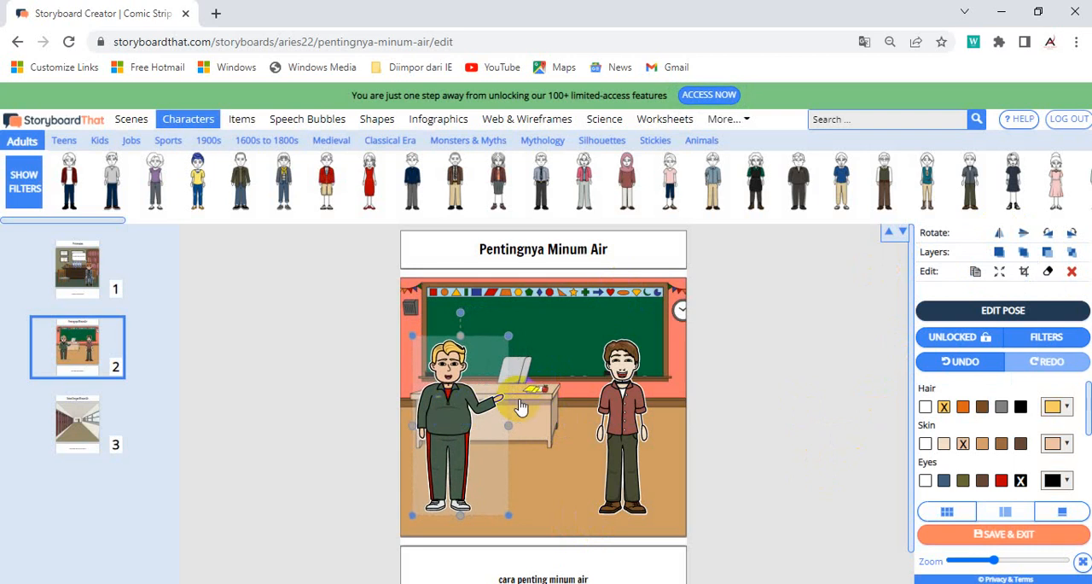
{"action": "left_click", "coordinate": [540, 461]}
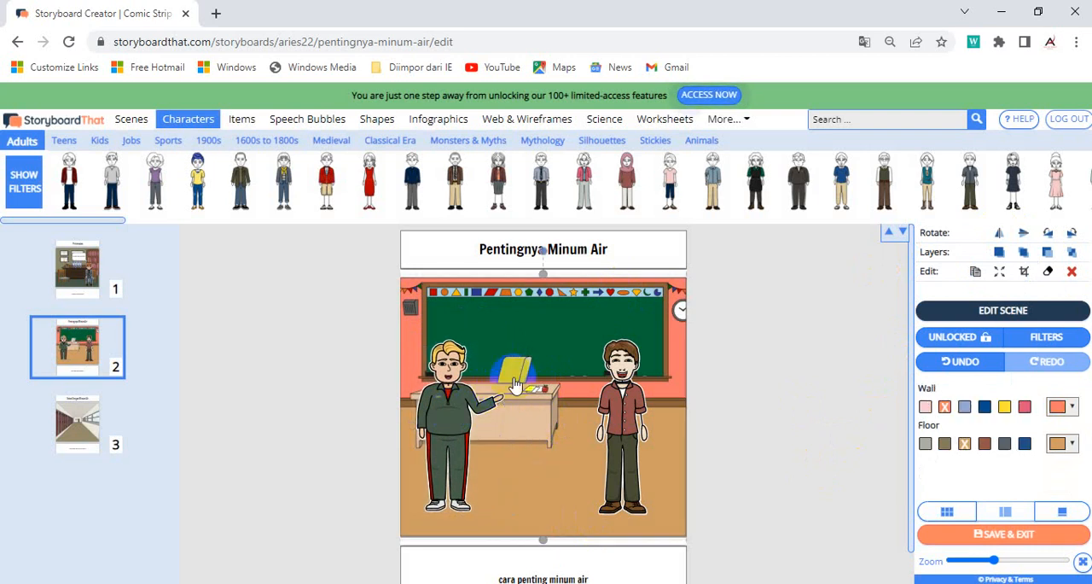
Step: Add the water bottle from the Food items, shrink it and place it at the blond man's outstretched hand
{"action": "left_click", "coordinate": [247, 121]}
{"action": "left_click_drag", "start_coordinate": [708, 189], "coordinate": [503, 376]}
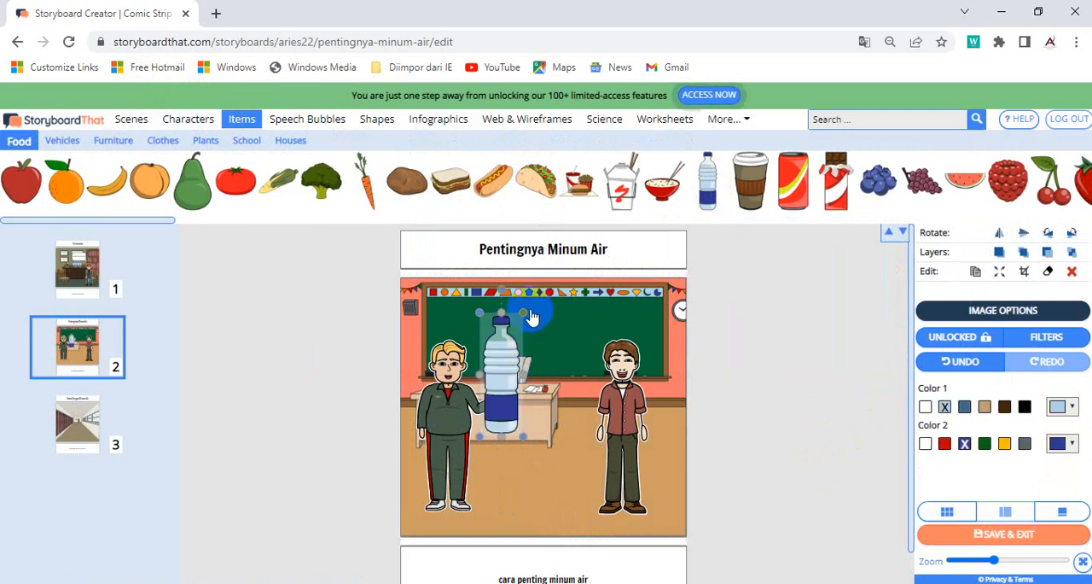
{"action": "left_click_drag", "start_coordinate": [525, 315], "coordinate": [493, 376]}
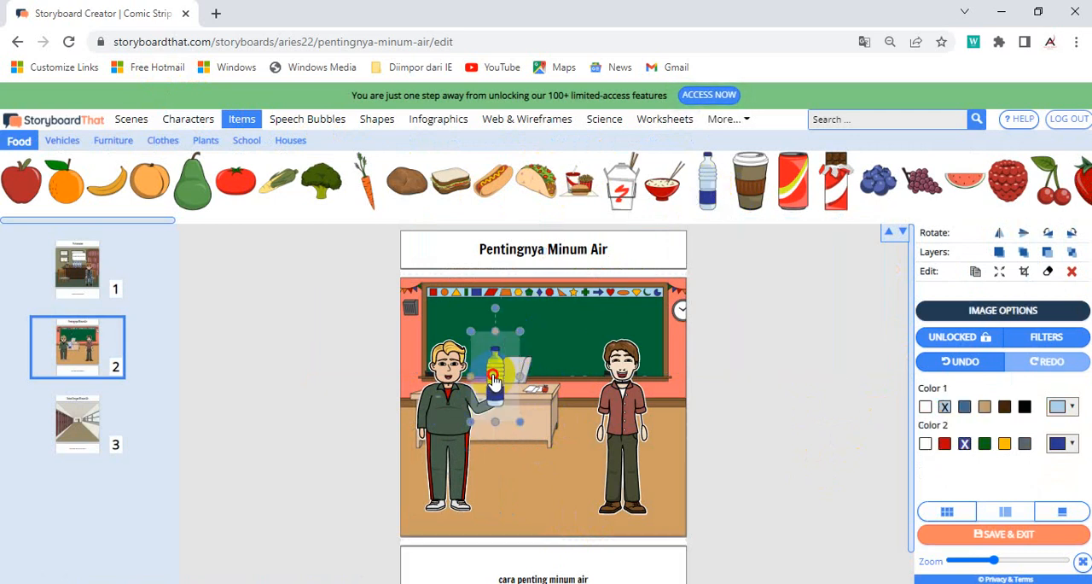
{"action": "left_click_drag", "start_coordinate": [519, 330], "coordinate": [508, 354]}
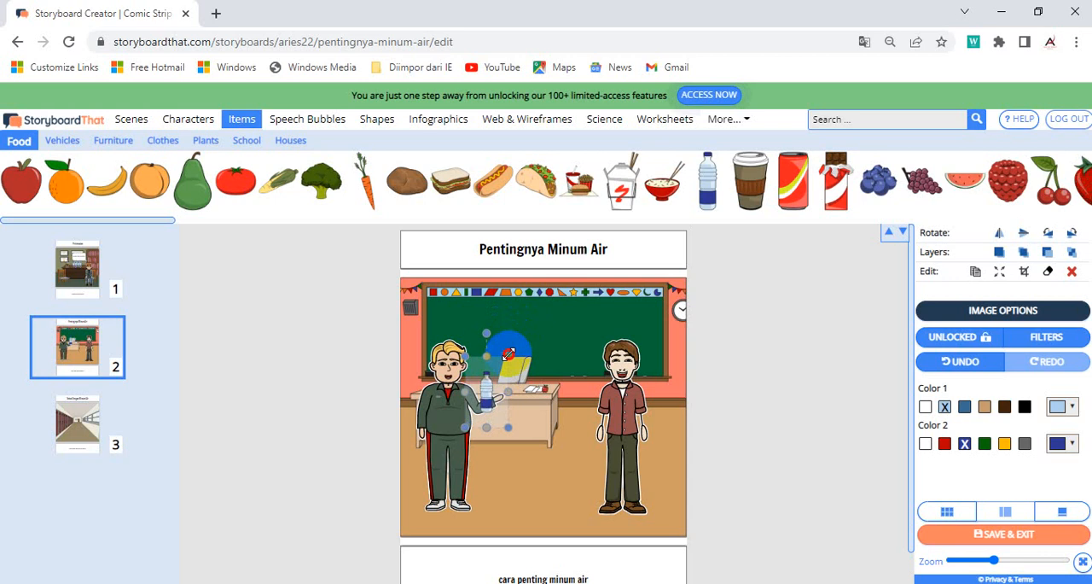
{"action": "left_click_drag", "start_coordinate": [488, 392], "coordinate": [501, 388]}
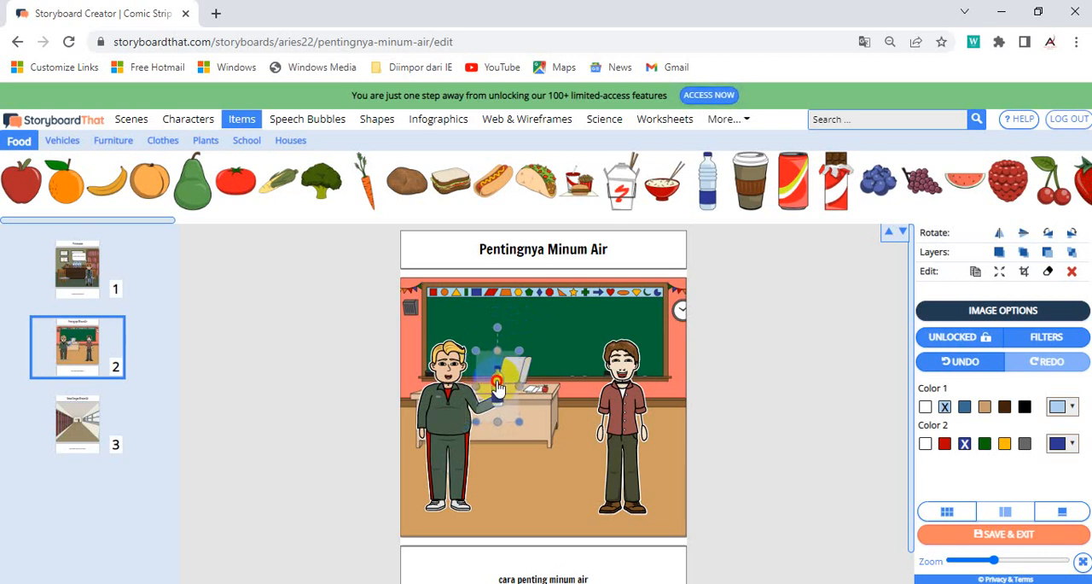
{"action": "left_click", "coordinate": [527, 470]}
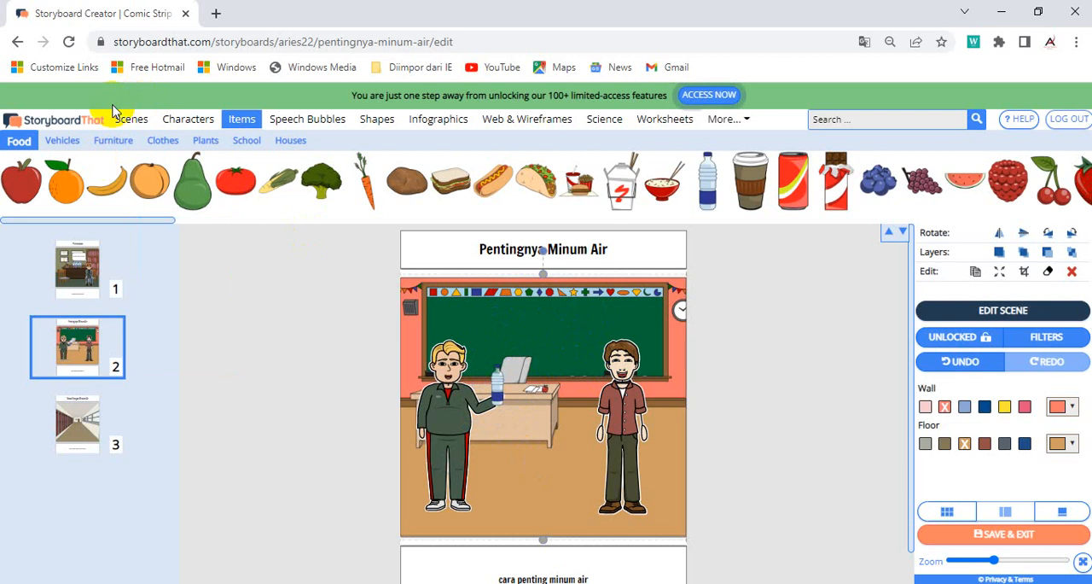
Step: Add a two-tailed speech bubble between the men's heads reading "kamu harus minum air minimal 8 gelas sehari"
{"action": "left_click", "coordinate": [294, 123]}
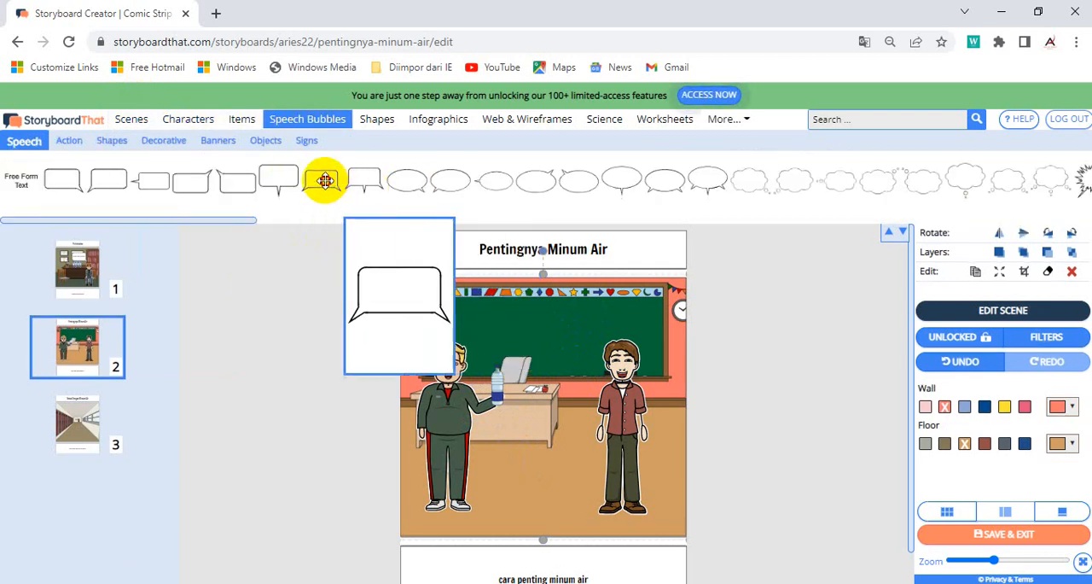
{"action": "left_click_drag", "start_coordinate": [325, 180], "coordinate": [547, 308]}
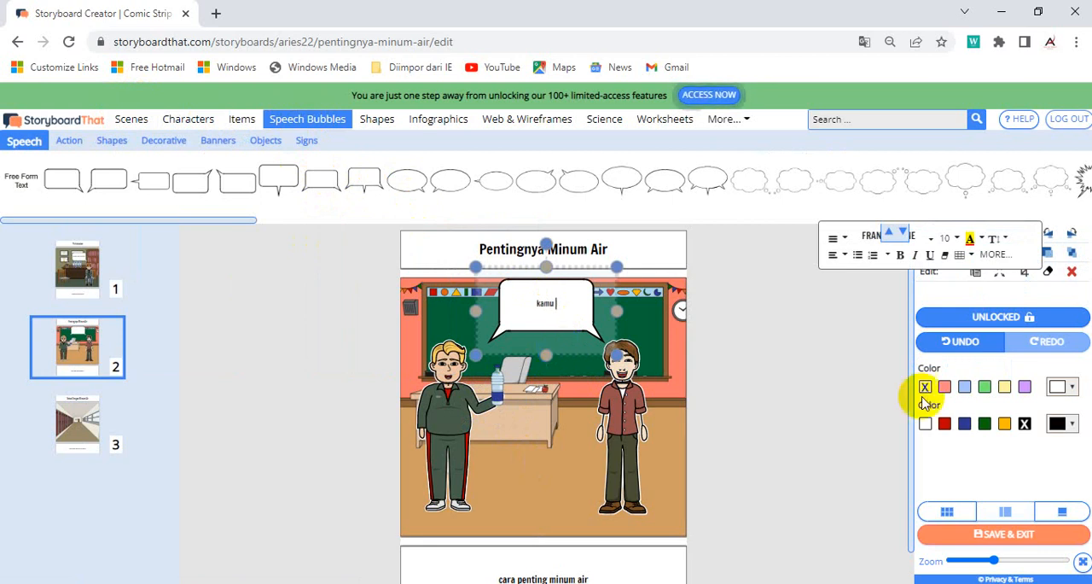
{"action": "left_click_drag", "start_coordinate": [1014, 561], "coordinate": [1036, 560]}
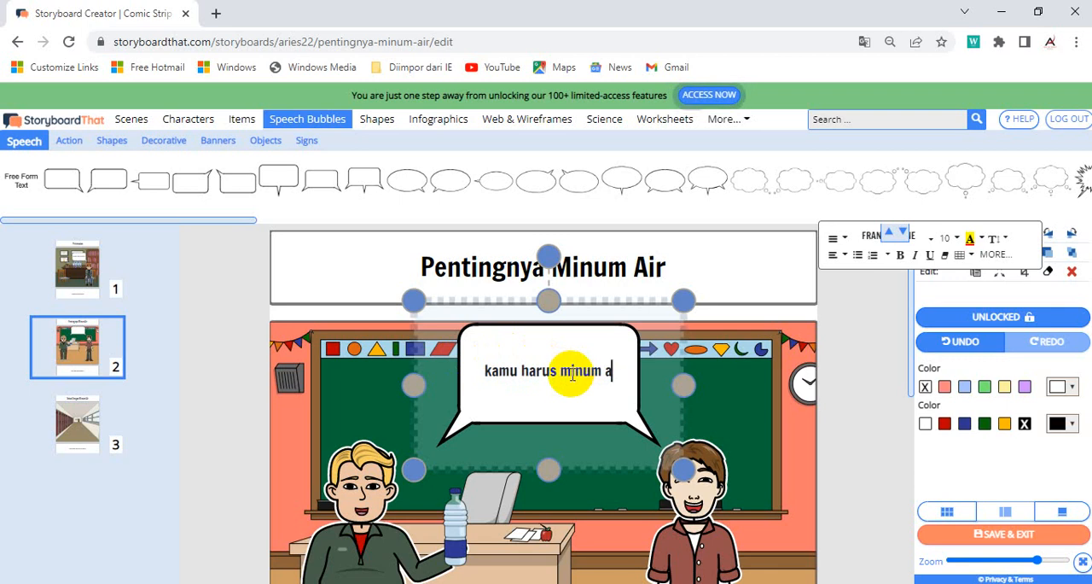
{"action": "type", "text": "minimal 8 gelas sehari"}
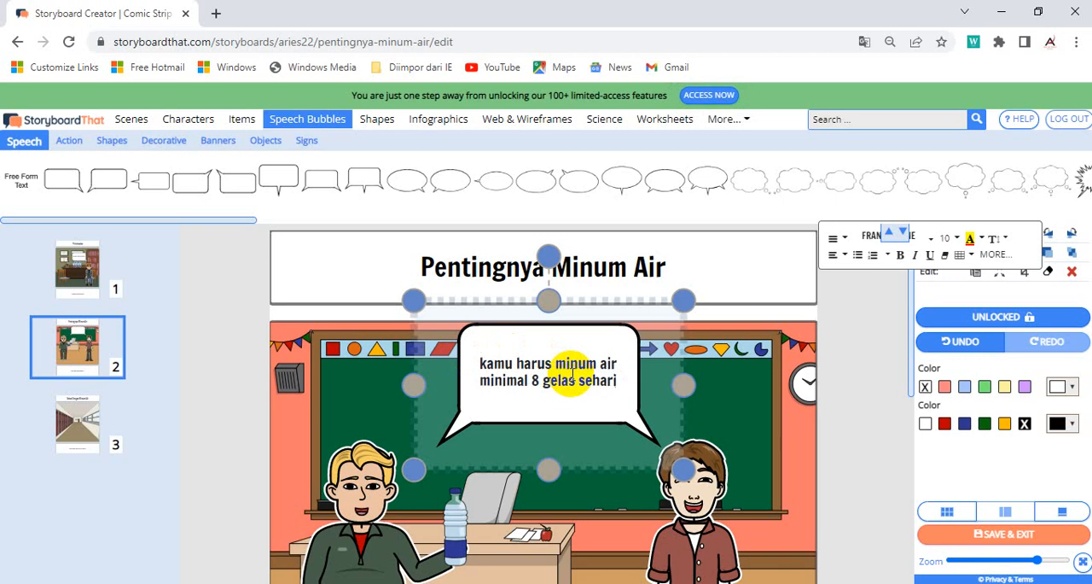
Step: Move the speech bubble slightly down and to the left, between the two men
{"action": "left_click", "coordinate": [743, 414]}
{"action": "left_click", "coordinate": [618, 333]}
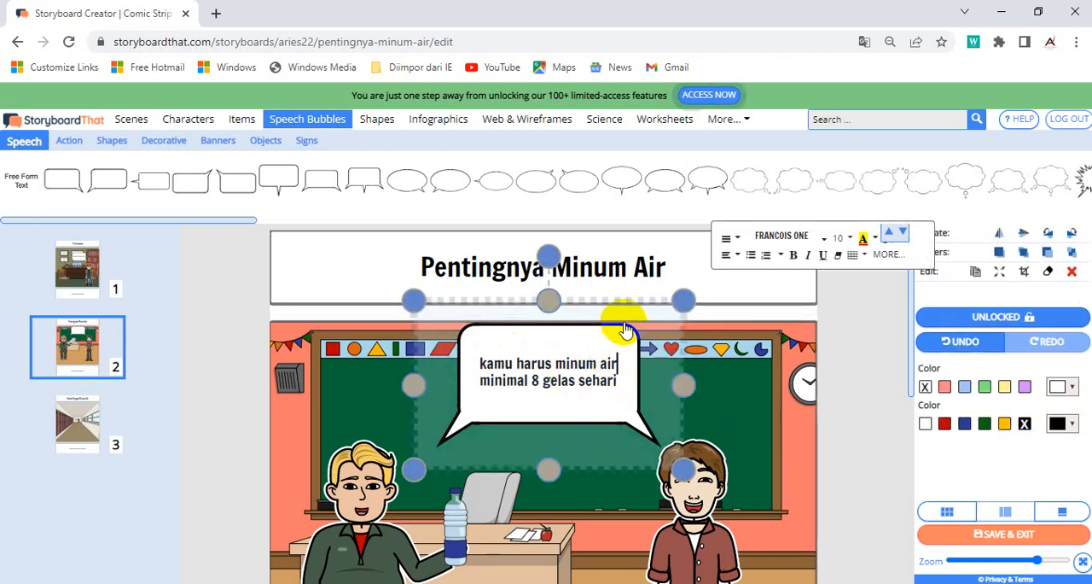
{"action": "left_click_drag", "start_coordinate": [625, 331], "coordinate": [604, 339]}
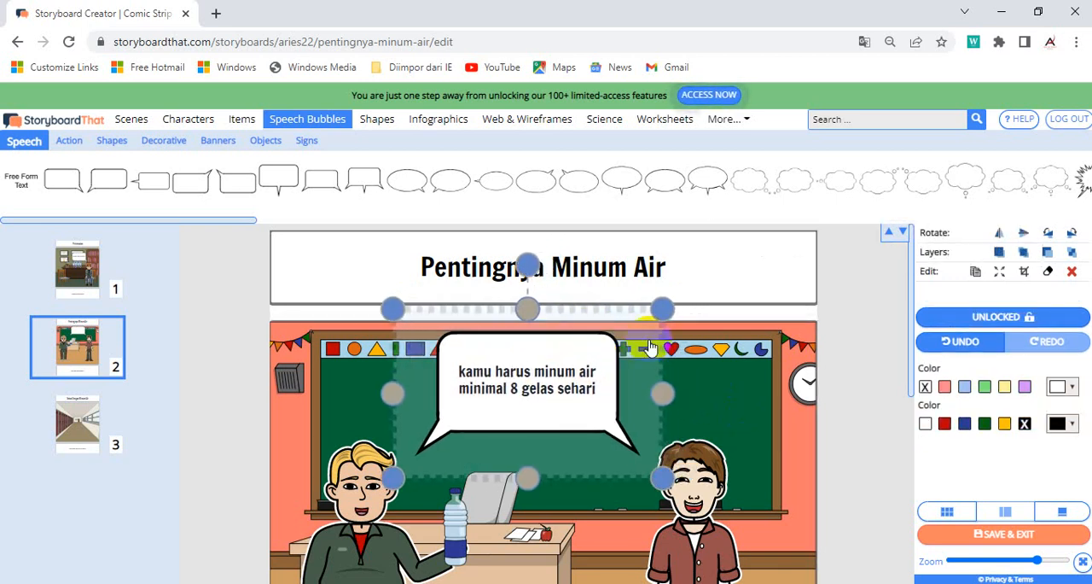
{"action": "left_click", "coordinate": [764, 416]}
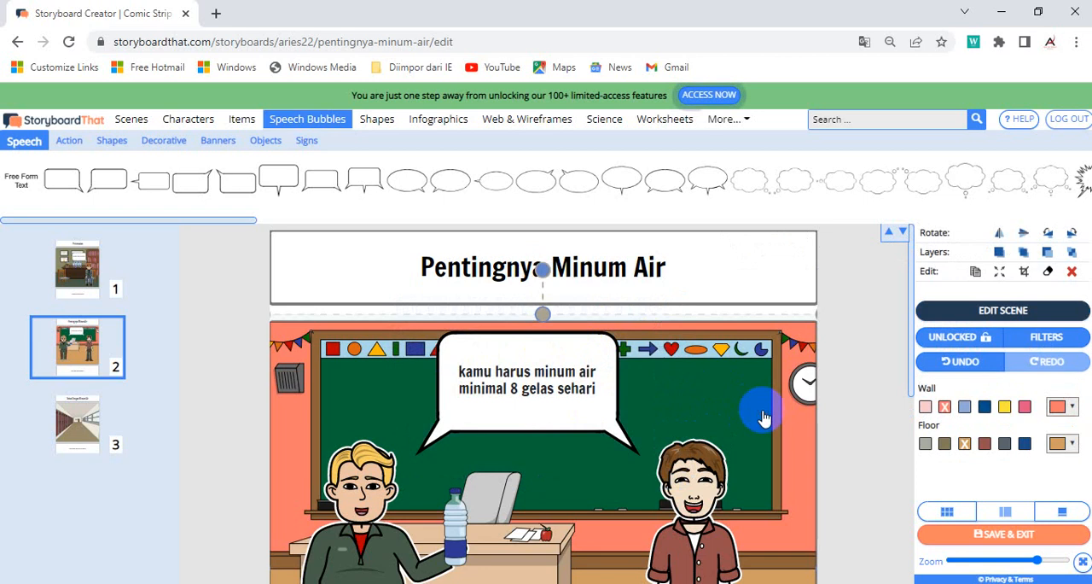
Step: Add the woman in the pink headscarf and the woman in the pink T-shirt to the third cell's hallway, and enlarge both
{"action": "left_click", "coordinate": [85, 428]}
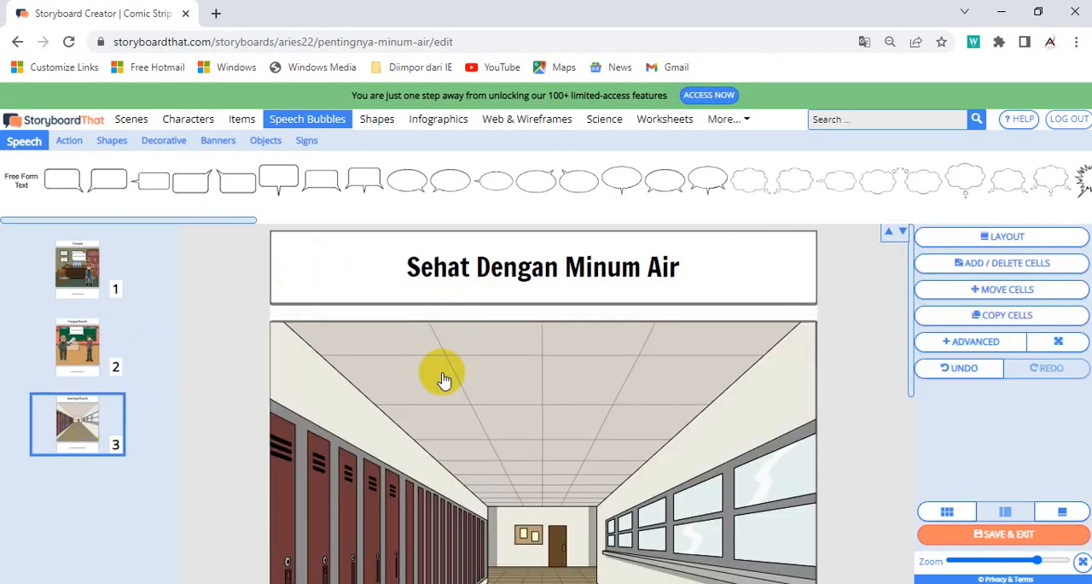
{"action": "scroll", "coordinate": [621, 427], "scroll_direction": "down", "scroll_amount": 2}
{"action": "scroll", "coordinate": [621, 427], "scroll_direction": "down", "scroll_amount": 1}
{"action": "scroll", "coordinate": [621, 427], "scroll_direction": "up", "scroll_amount": 1}
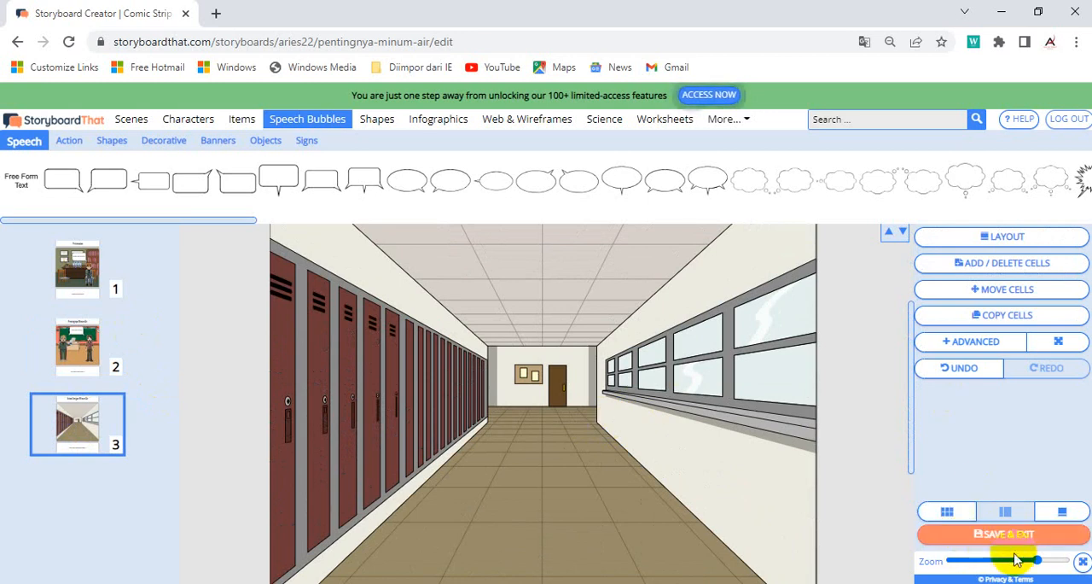
{"action": "left_click_drag", "start_coordinate": [1039, 565], "coordinate": [1021, 561]}
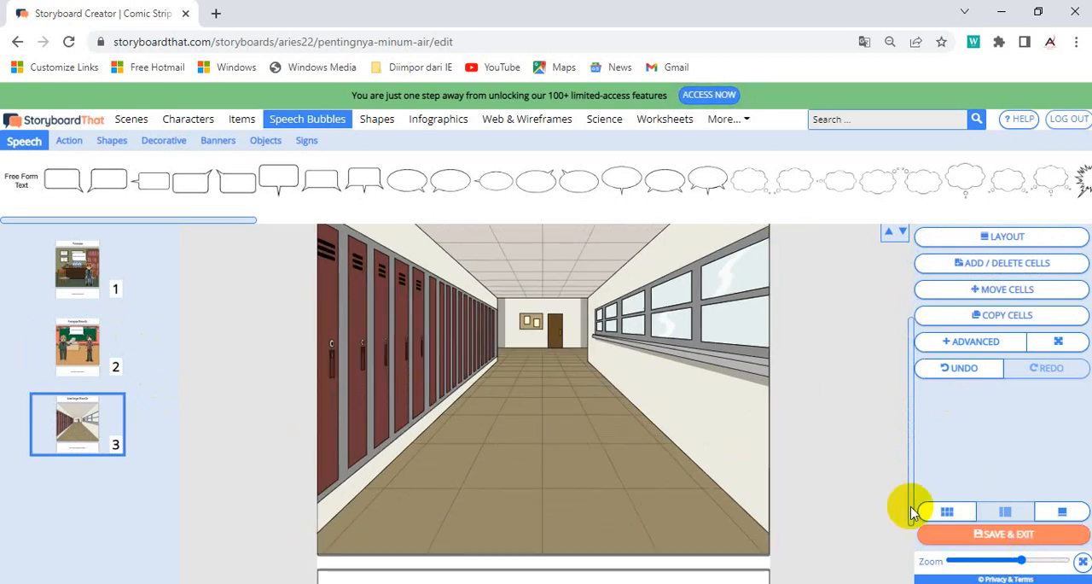
{"action": "left_click", "coordinate": [500, 174]}
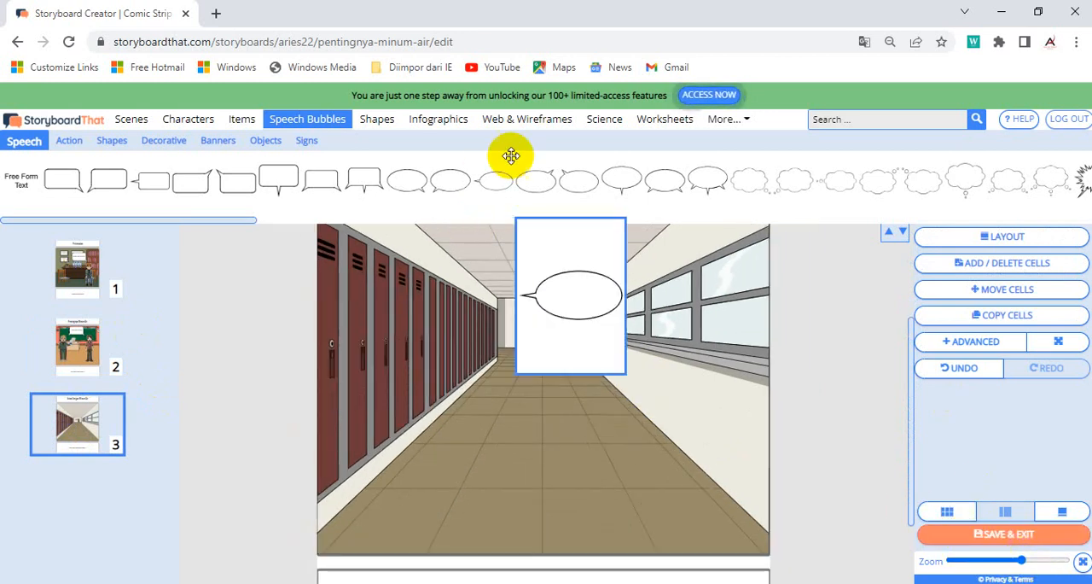
{"action": "left_click", "coordinate": [196, 127]}
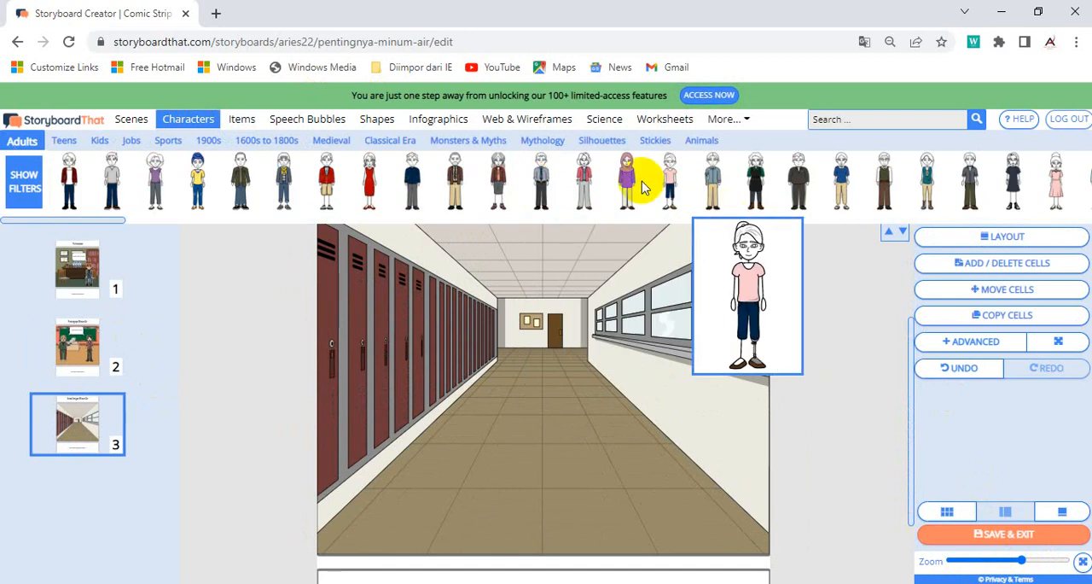
{"action": "left_click_drag", "start_coordinate": [627, 179], "coordinate": [437, 416]}
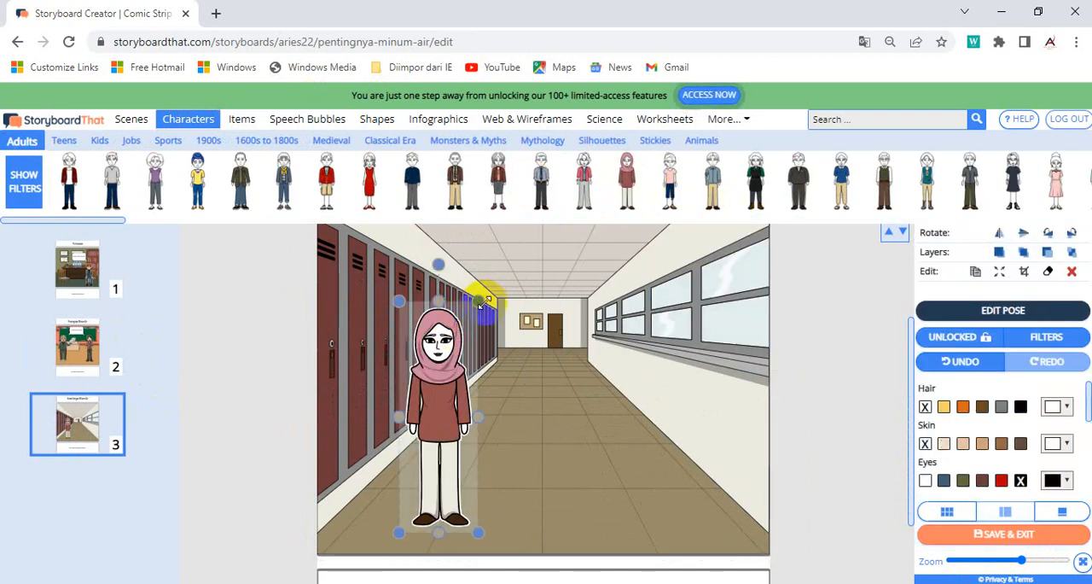
{"action": "left_click_drag", "start_coordinate": [479, 301], "coordinate": [517, 280]}
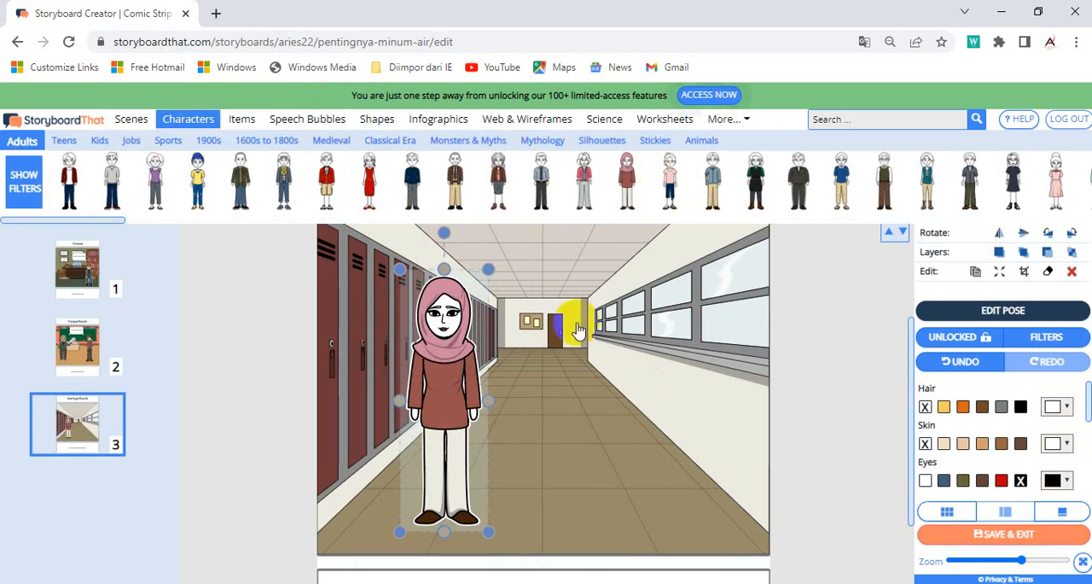
{"action": "left_click_drag", "start_coordinate": [675, 183], "coordinate": [641, 414]}
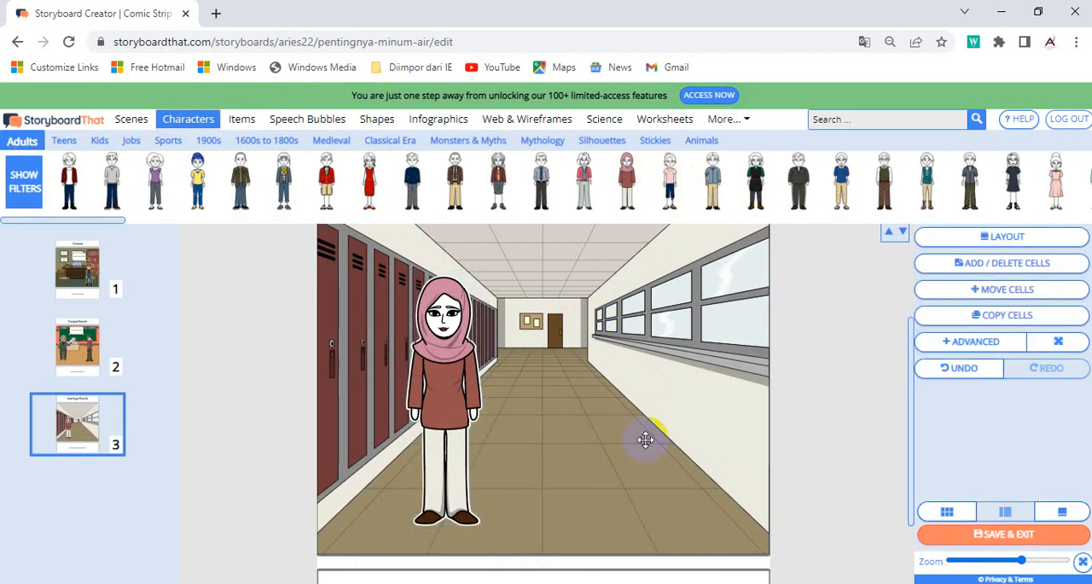
{"action": "left_click_drag", "start_coordinate": [682, 327], "coordinate": [716, 280]}
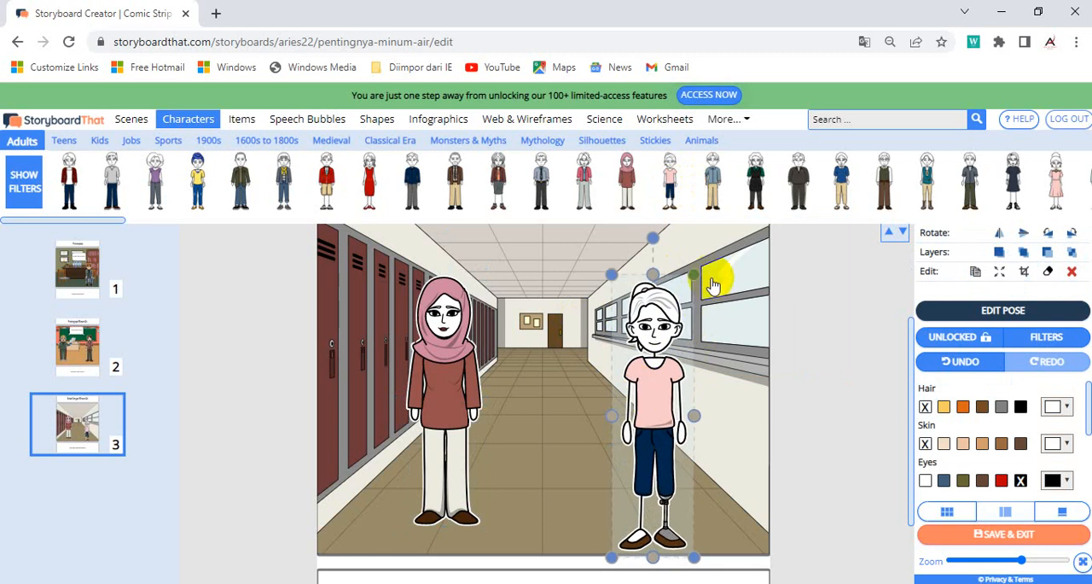
Step: Shrink the woman in the pink T-shirt slightly and position her level with the woman in the headscarf
{"action": "mouse_move", "coordinate": [638, 391]}
{"action": "left_mouse_down"}
{"action": "mouse_move", "coordinate": [634, 372]}
{"action": "mouse_move", "coordinate": [641, 388]}
{"action": "left_mouse_up"}
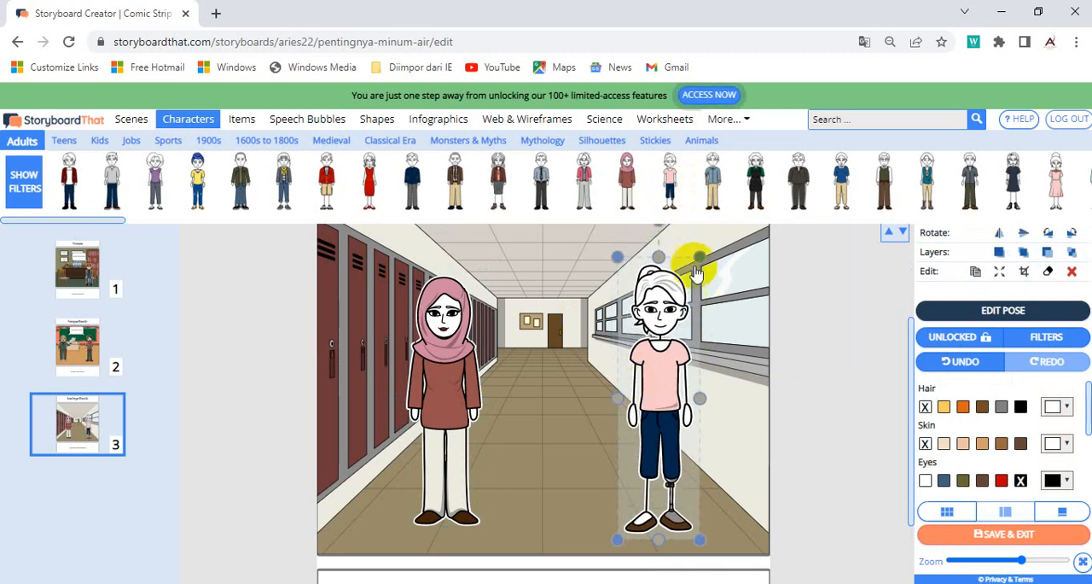
{"action": "left_click_drag", "start_coordinate": [701, 251], "coordinate": [689, 254]}
{"action": "left_click_drag", "start_coordinate": [653, 312], "coordinate": [659, 342]}
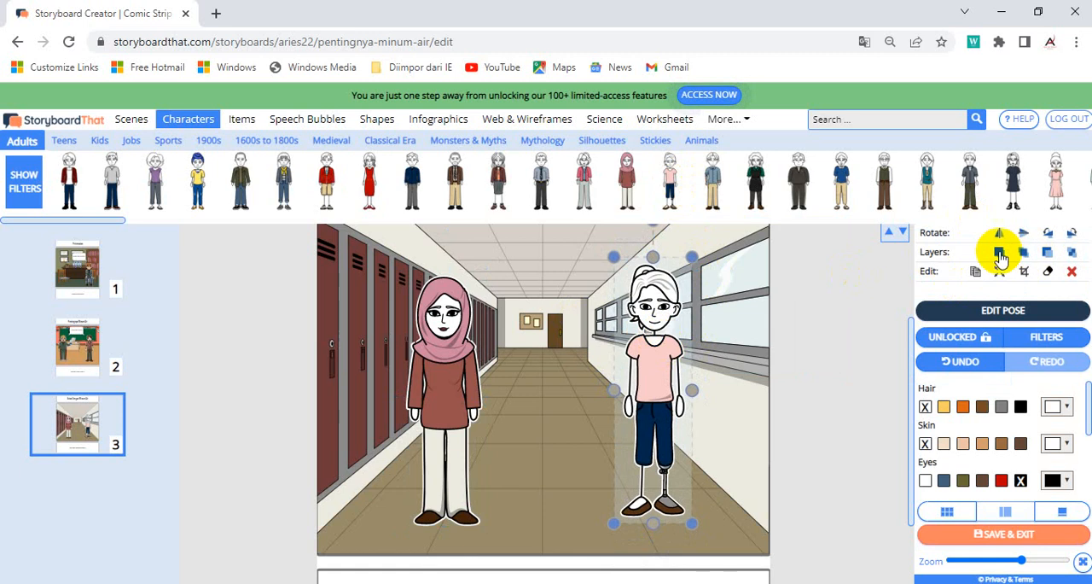
Step: Randomize the colors of the woman in the pink T-shirt and apply the Shouting pre-set pose to her
{"action": "left_click", "coordinate": [1004, 309]}
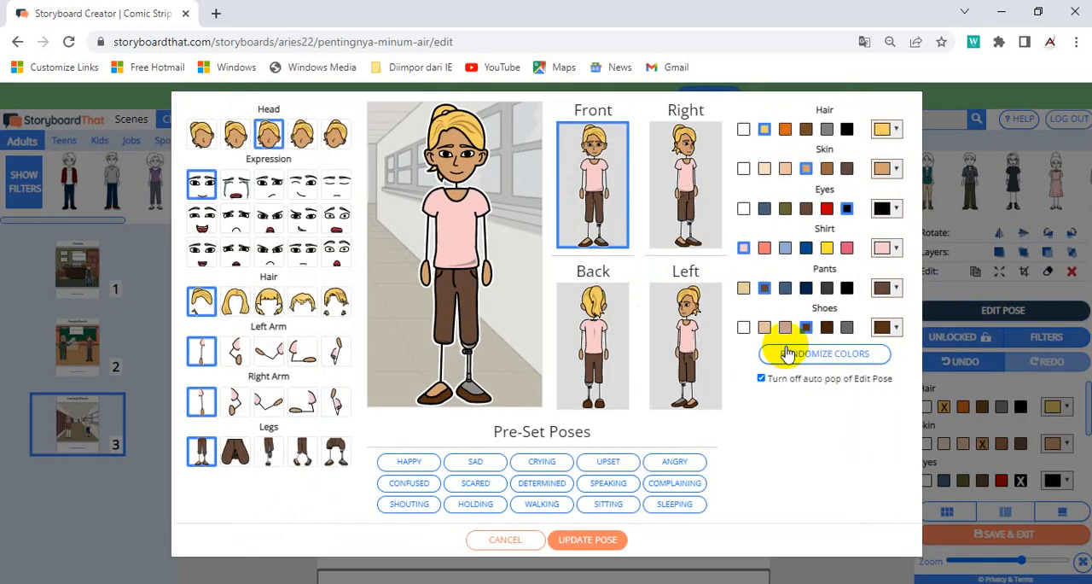
{"action": "left_click", "coordinate": [410, 505]}
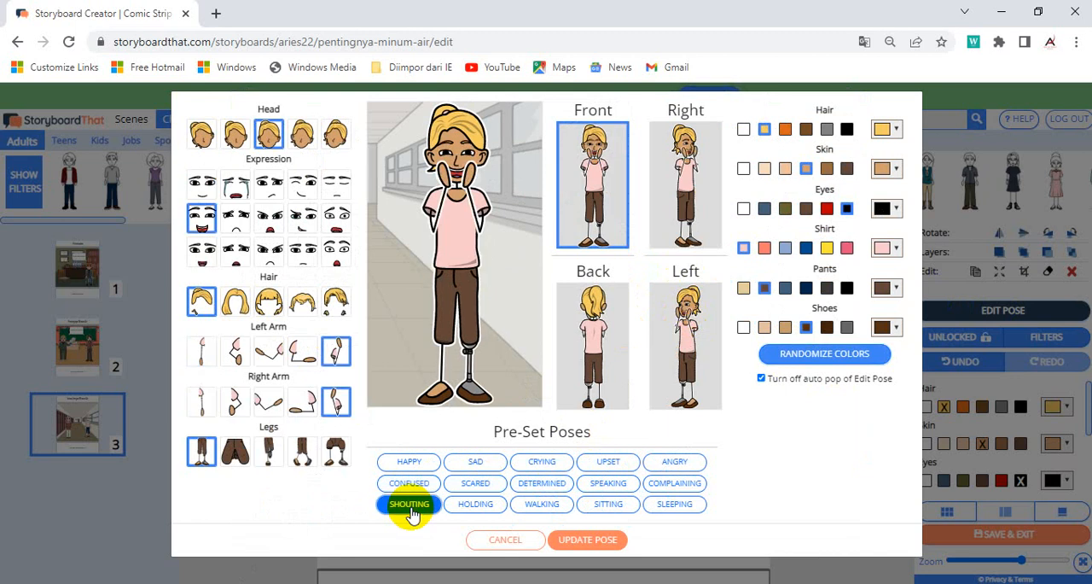
{"action": "left_click", "coordinate": [593, 540]}
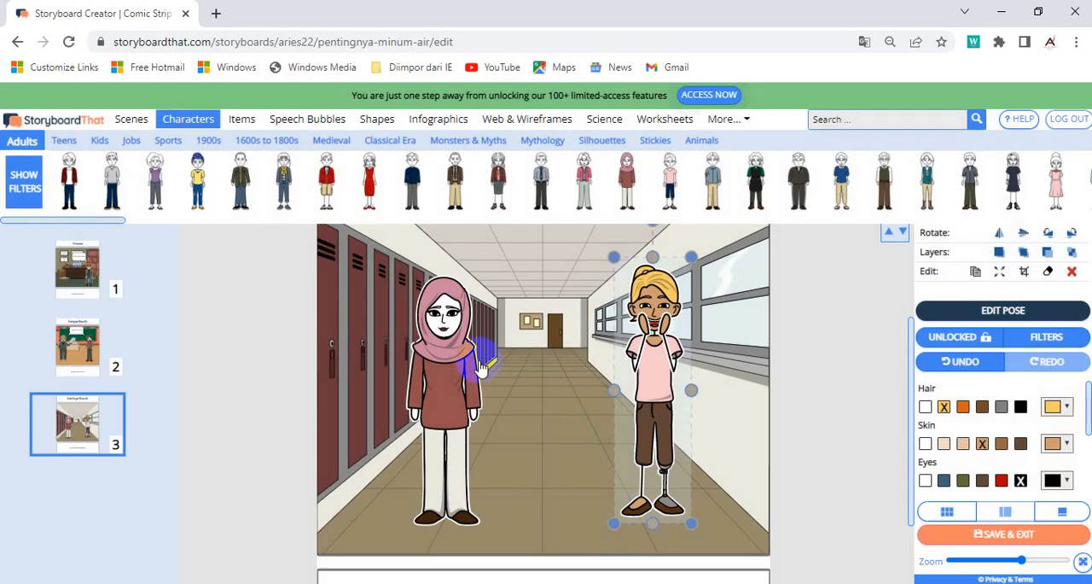
Step: Randomize the colors of the woman in the headscarf and apply the Determined pre-set pose to her
{"action": "left_click", "coordinate": [449, 362]}
{"action": "left_click", "coordinate": [962, 309]}
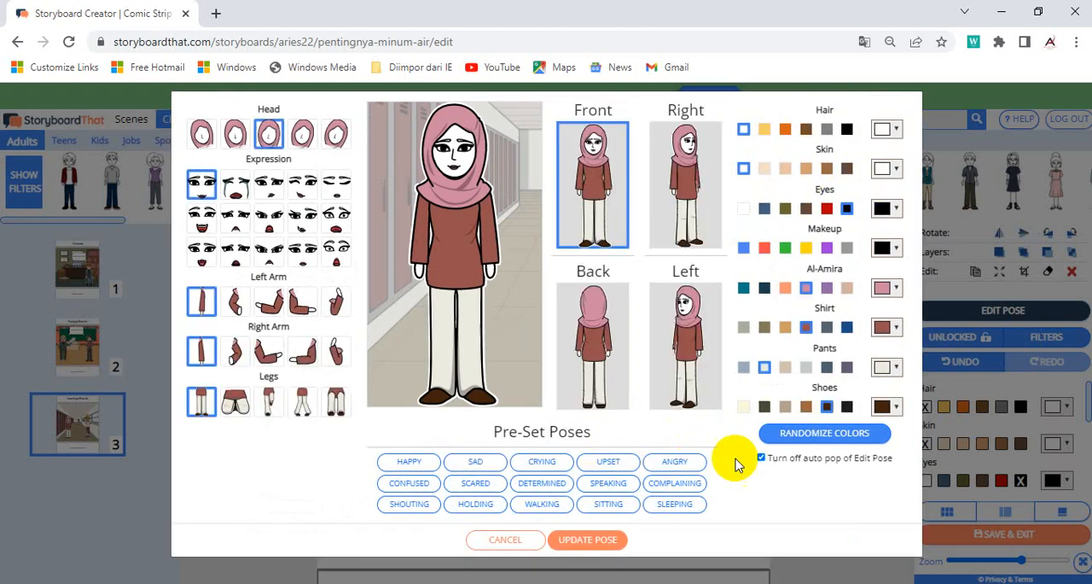
{"action": "left_click", "coordinate": [836, 435]}
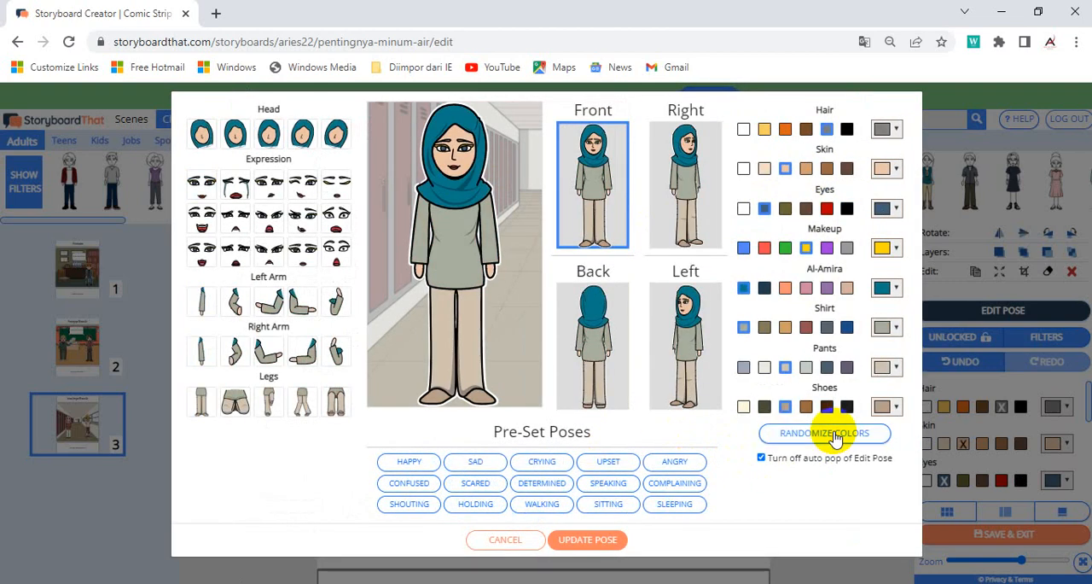
{"action": "left_click", "coordinate": [476, 461]}
{"action": "left_click", "coordinate": [533, 466]}
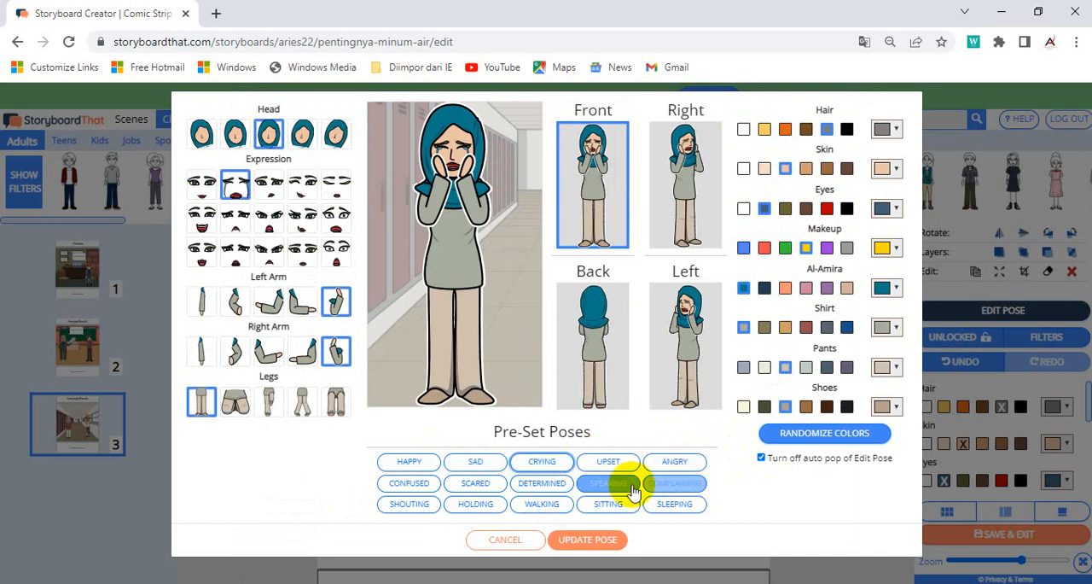
{"action": "left_click", "coordinate": [672, 487]}
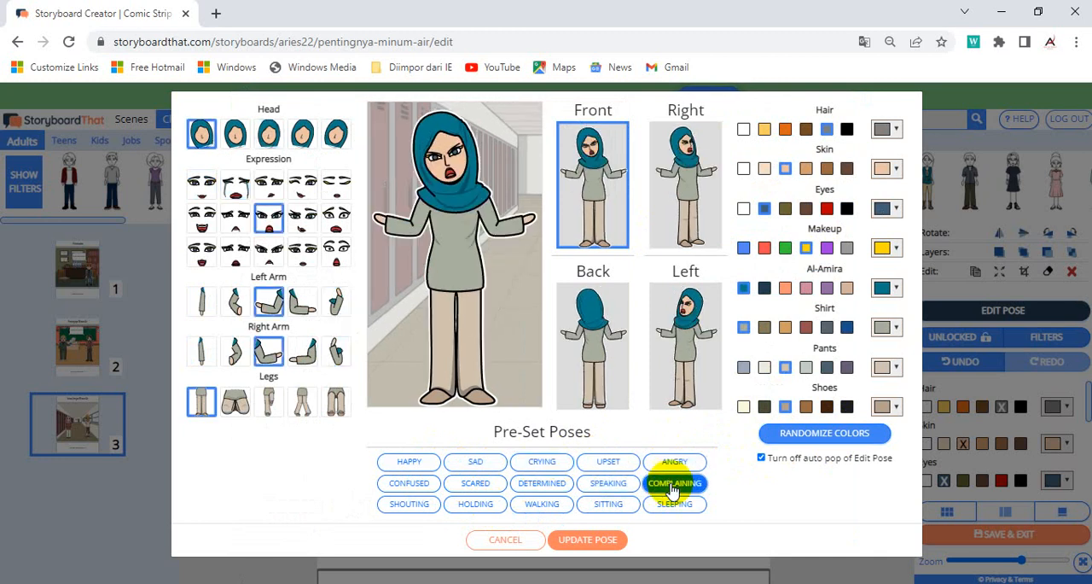
{"action": "left_click", "coordinate": [611, 487]}
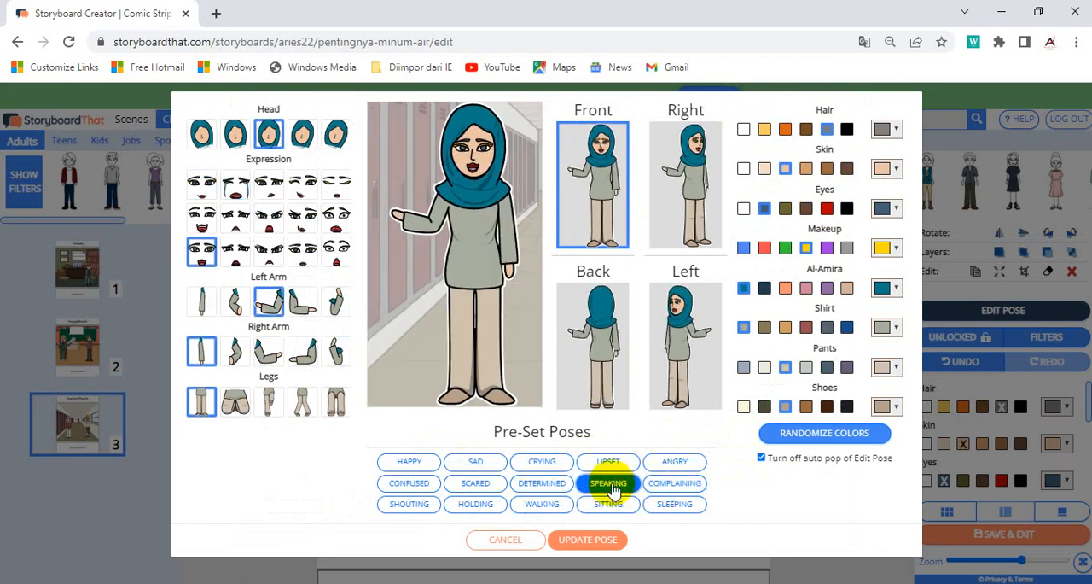
{"action": "left_click", "coordinate": [543, 491]}
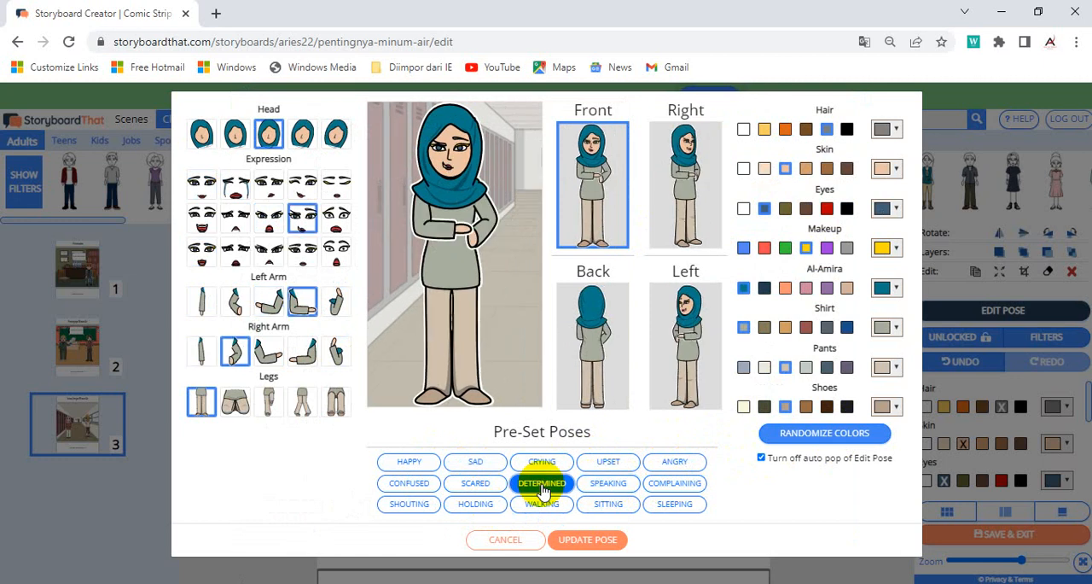
{"action": "left_click", "coordinate": [596, 542]}
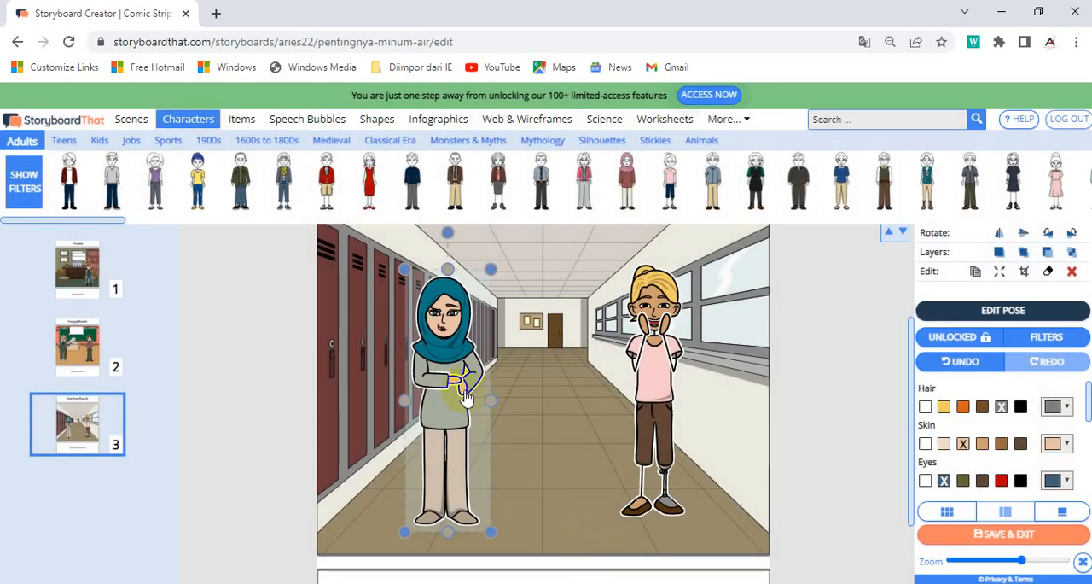
Step: Move the two women slightly farther apart, one toward the lockers and the other toward the windows
{"action": "left_click_drag", "start_coordinate": [459, 365], "coordinate": [443, 365]}
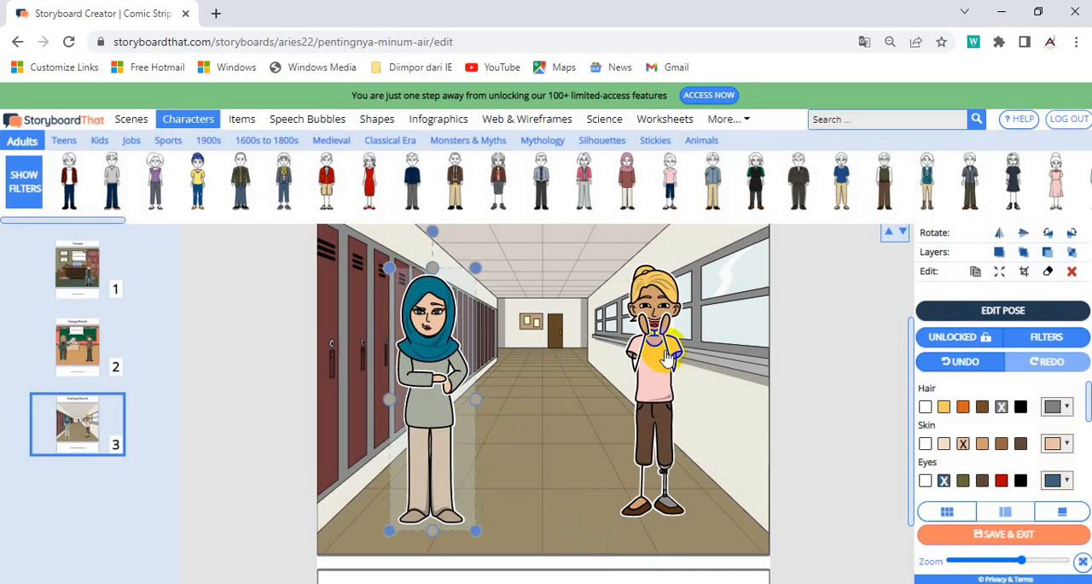
{"action": "left_click", "coordinate": [674, 362]}
{"action": "left_click_drag", "start_coordinate": [674, 362], "coordinate": [680, 366]}
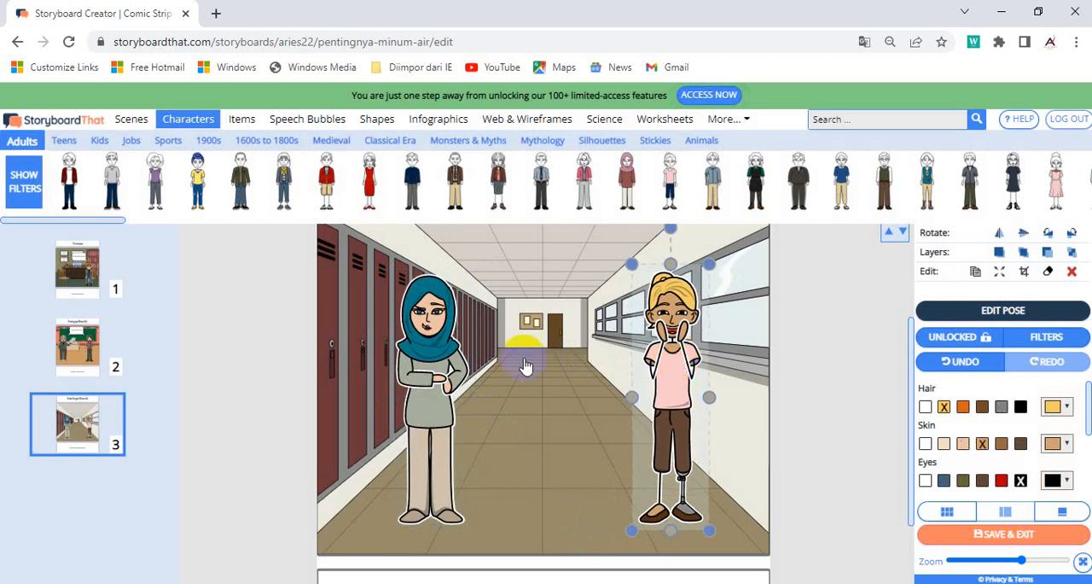
Step: Add a two-tailed speech bubble to the third cell reading "Dengan minum air badan kita menjadi sehat"
{"action": "left_click", "coordinate": [307, 119]}
{"action": "left_click_drag", "start_coordinate": [175, 181], "coordinate": [387, 203]}
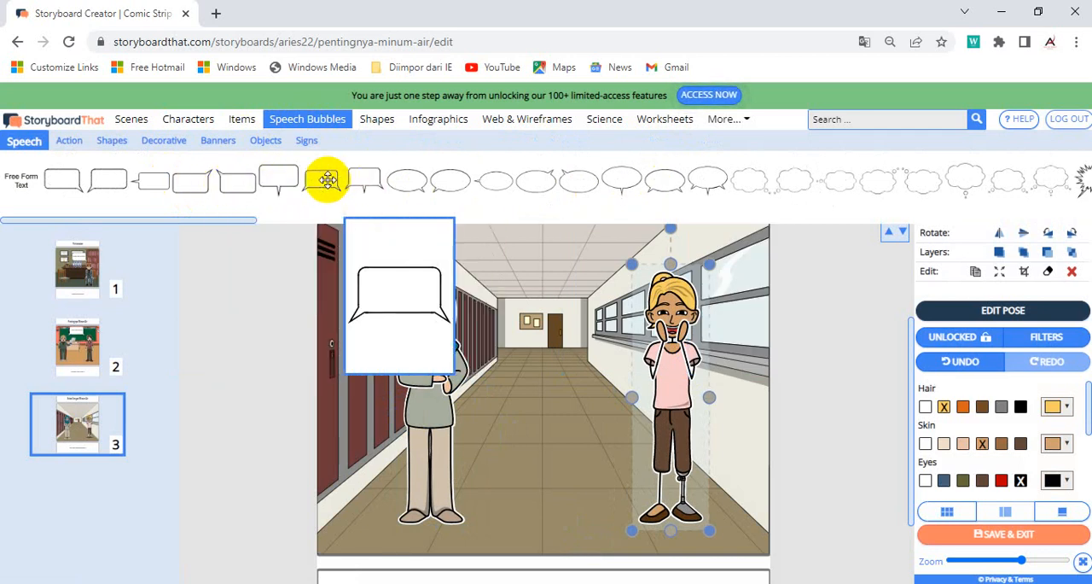
{"action": "left_click_drag", "start_coordinate": [328, 177], "coordinate": [529, 271]}
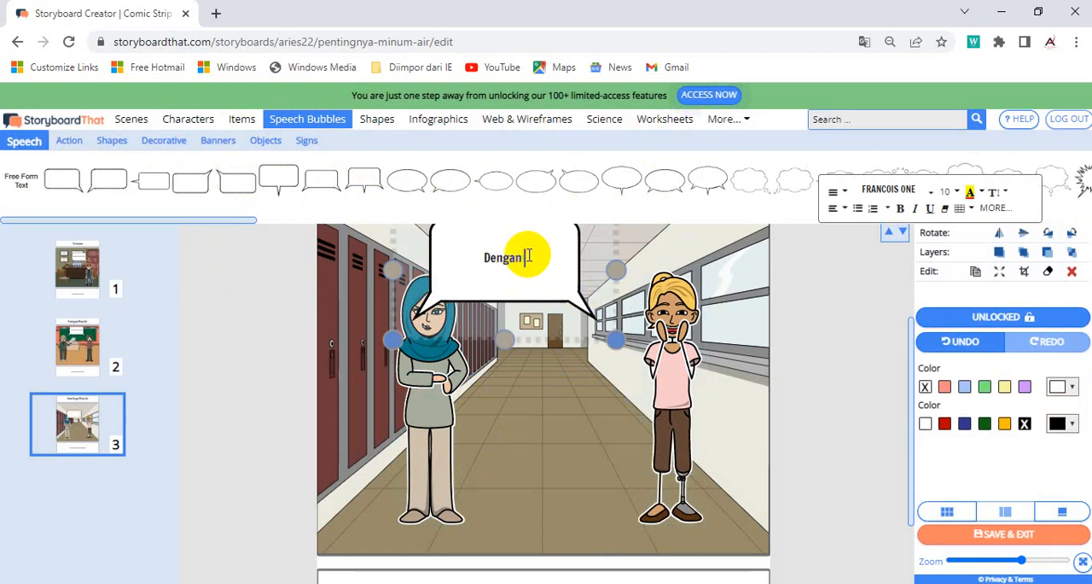
{"action": "type", "text": "Dengan b"}
{"action": "key", "text": "BackSpace"}
{"action": "type", "text": "minu"}
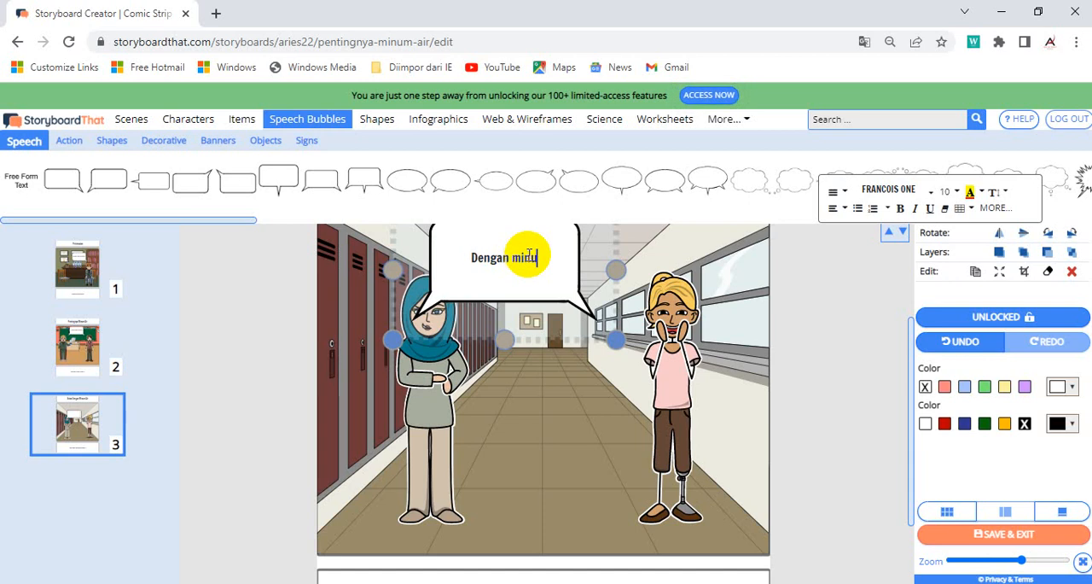
{"action": "type", "text": "m air bada"}
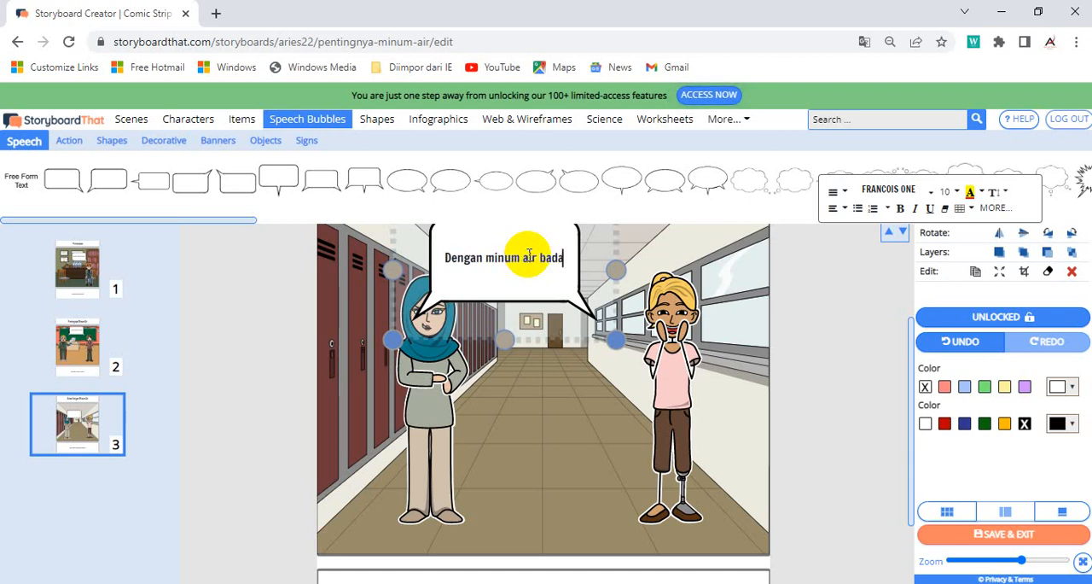
{"action": "type", "text": "n kita menjadi sehat"}
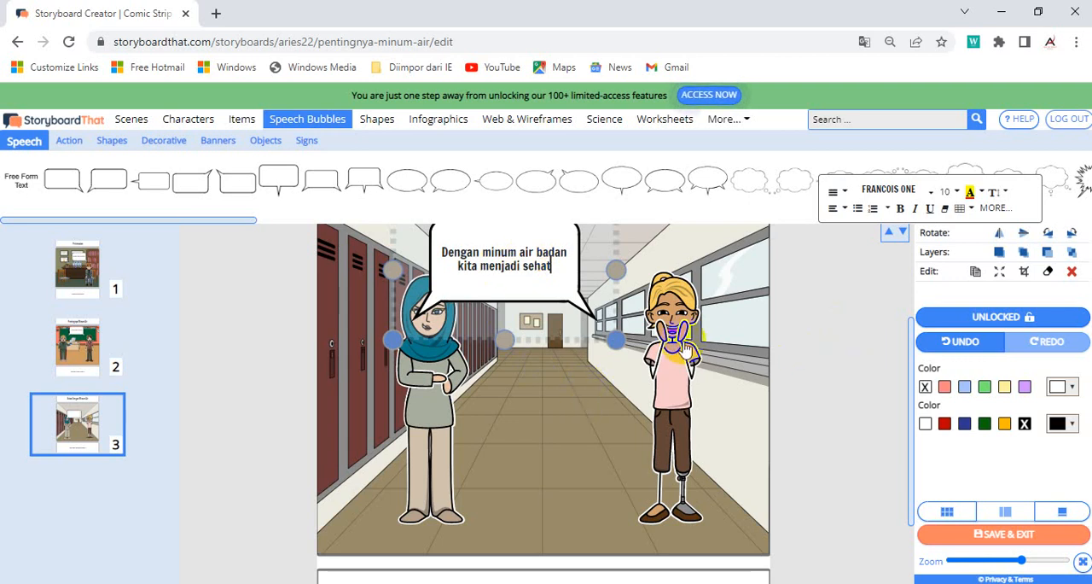
Step: Shrink the third cell's speech bubble slightly and center it above and between the two women's heads
{"action": "left_click", "coordinate": [606, 331]}
{"action": "left_click_drag", "start_coordinate": [606, 331], "coordinate": [600, 325]}
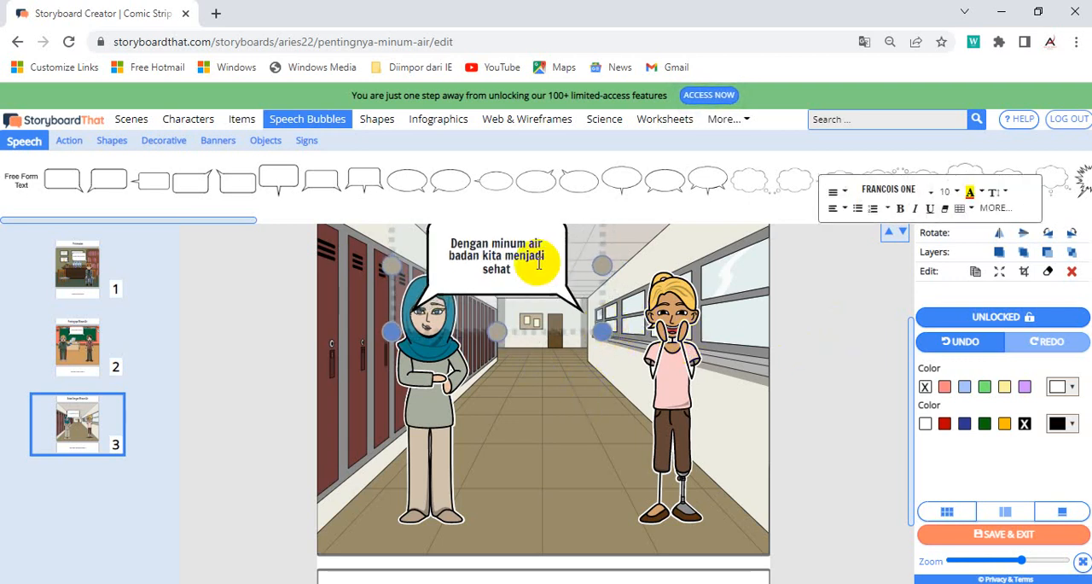
{"action": "left_click", "coordinate": [542, 337]}
{"action": "left_click_drag", "start_coordinate": [543, 288], "coordinate": [601, 295]}
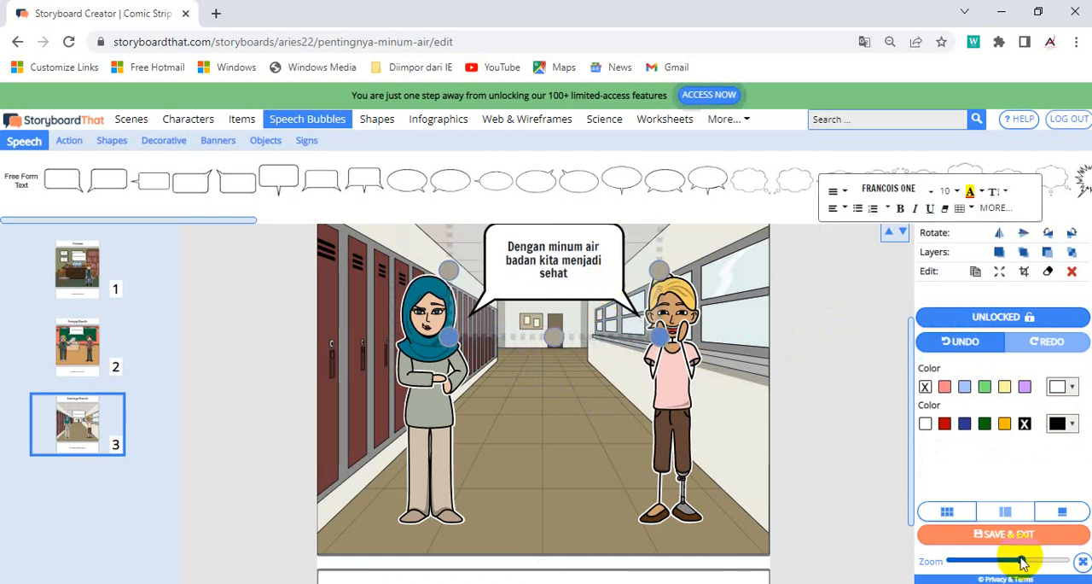
{"action": "left_click_drag", "start_coordinate": [1022, 560], "coordinate": [988, 563]}
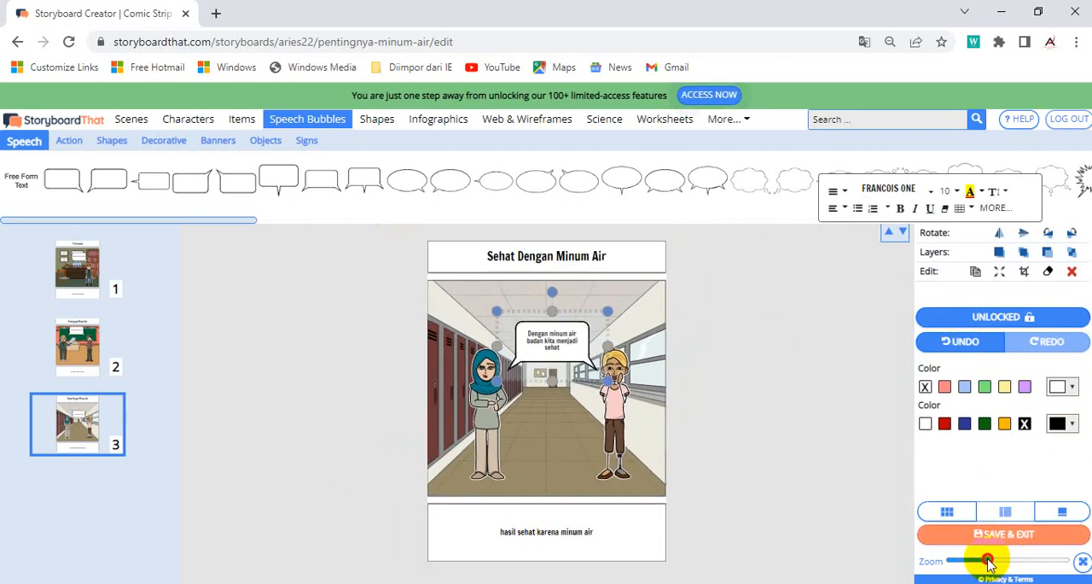
{"action": "left_click_drag", "start_coordinate": [579, 319], "coordinate": [577, 297]}
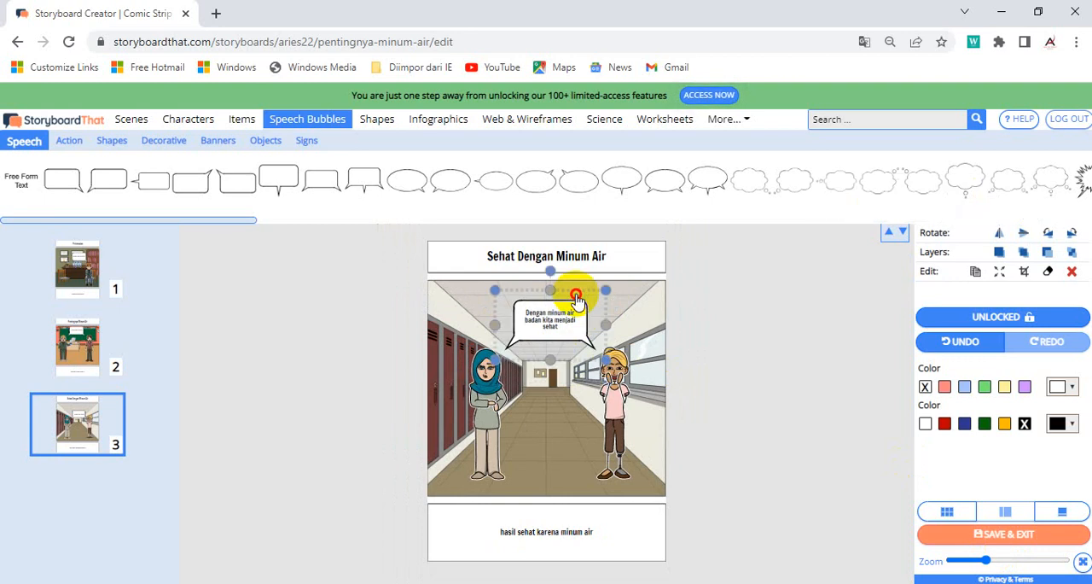
{"action": "left_click", "coordinate": [556, 461]}
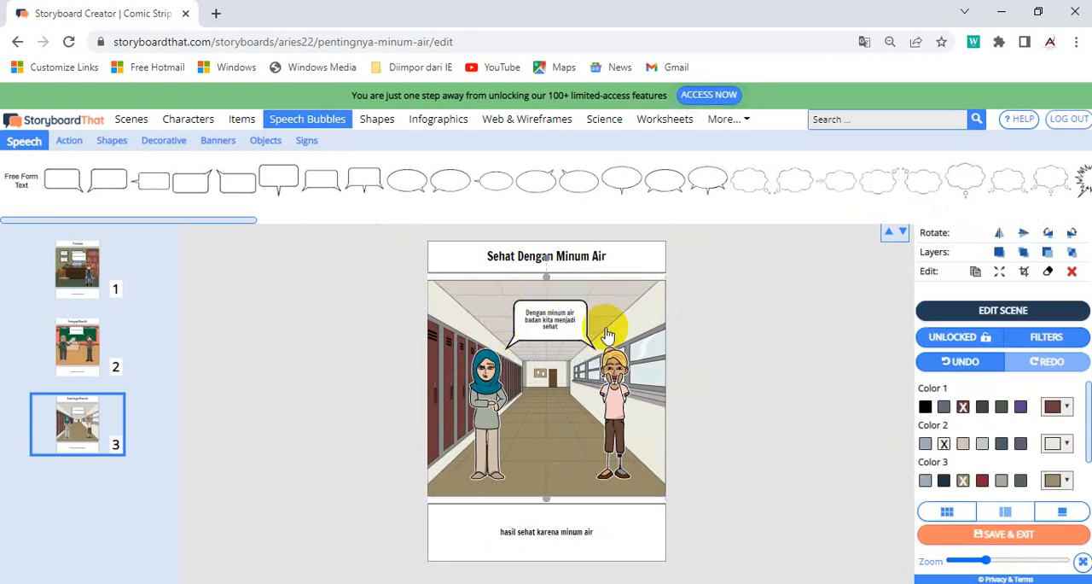
{"action": "left_click", "coordinate": [727, 437]}
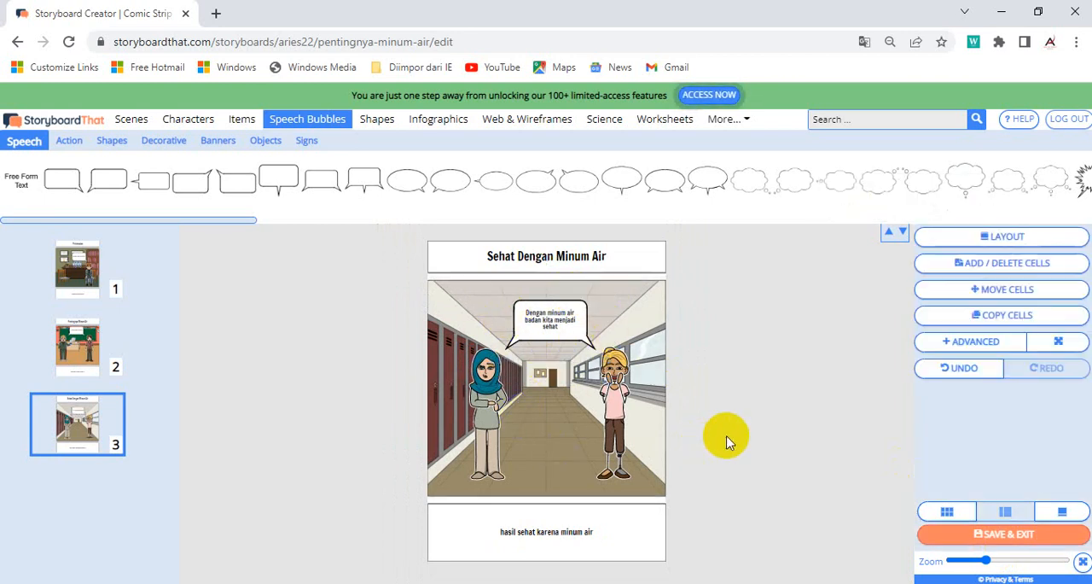
Step: Fill the first cell's speech bubble with light green
{"action": "left_click", "coordinate": [81, 279]}
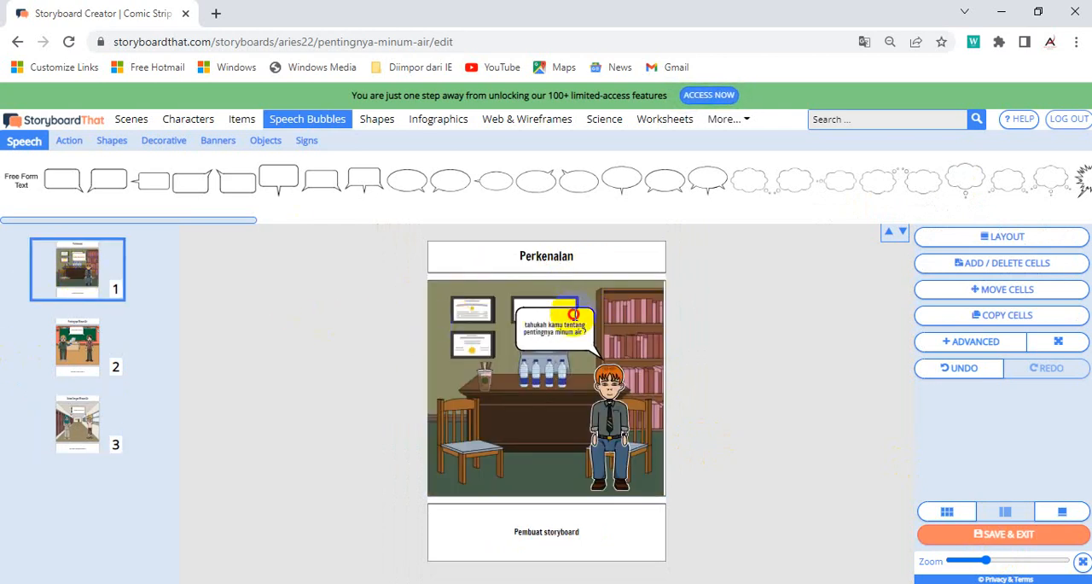
{"action": "left_click", "coordinate": [573, 314]}
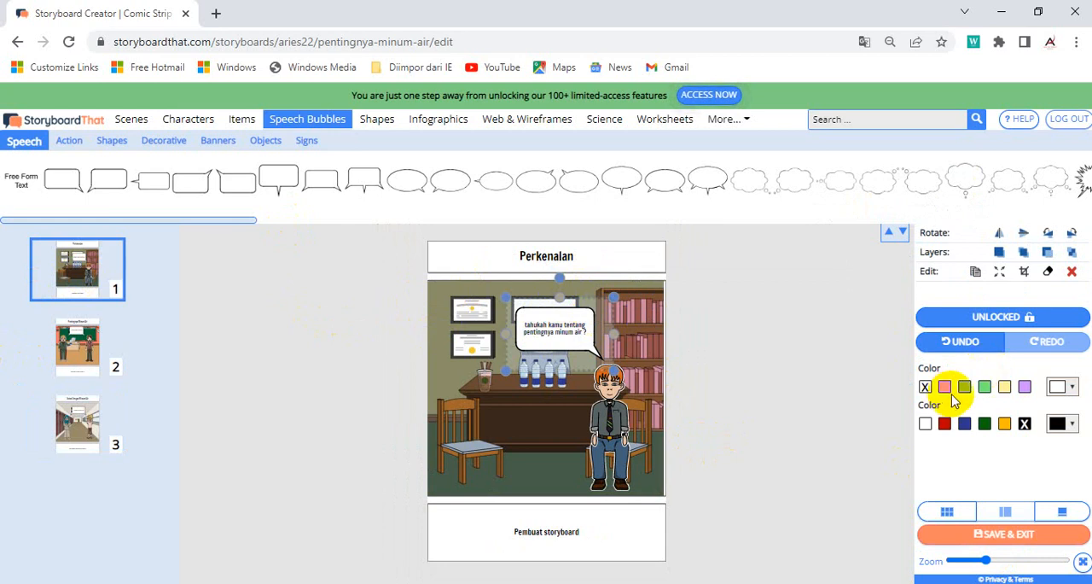
{"action": "left_click", "coordinate": [986, 387]}
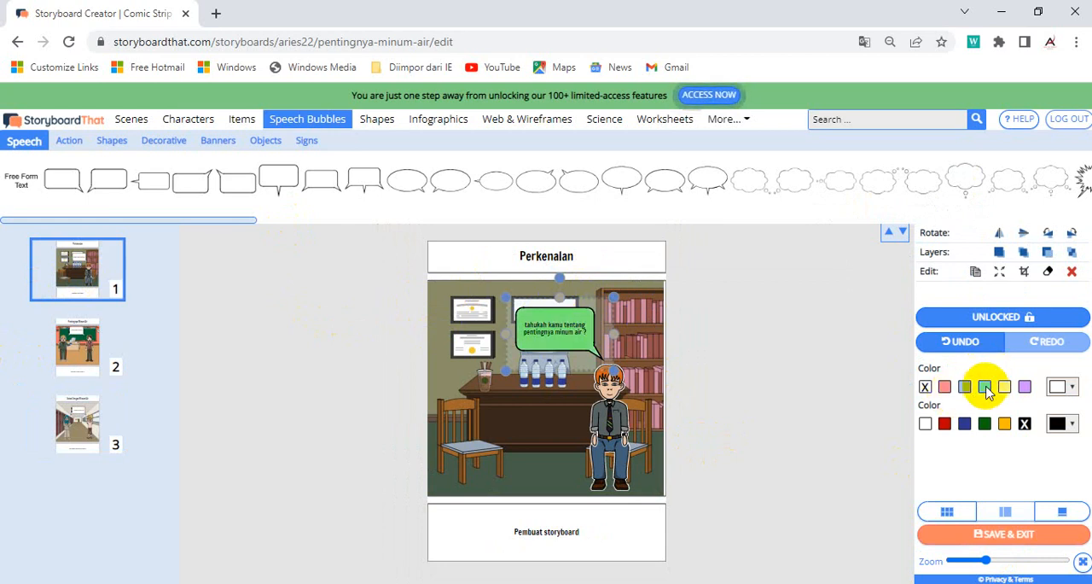
Step: Fill the second cell's speech bubble with light yellow
{"action": "left_click", "coordinate": [76, 344]}
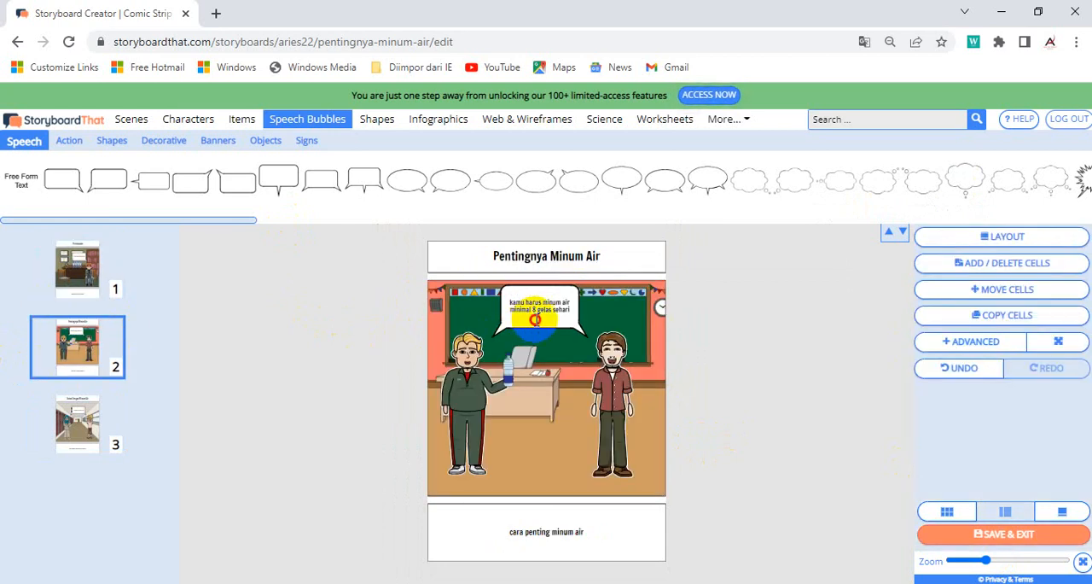
{"action": "left_click", "coordinate": [535, 319]}
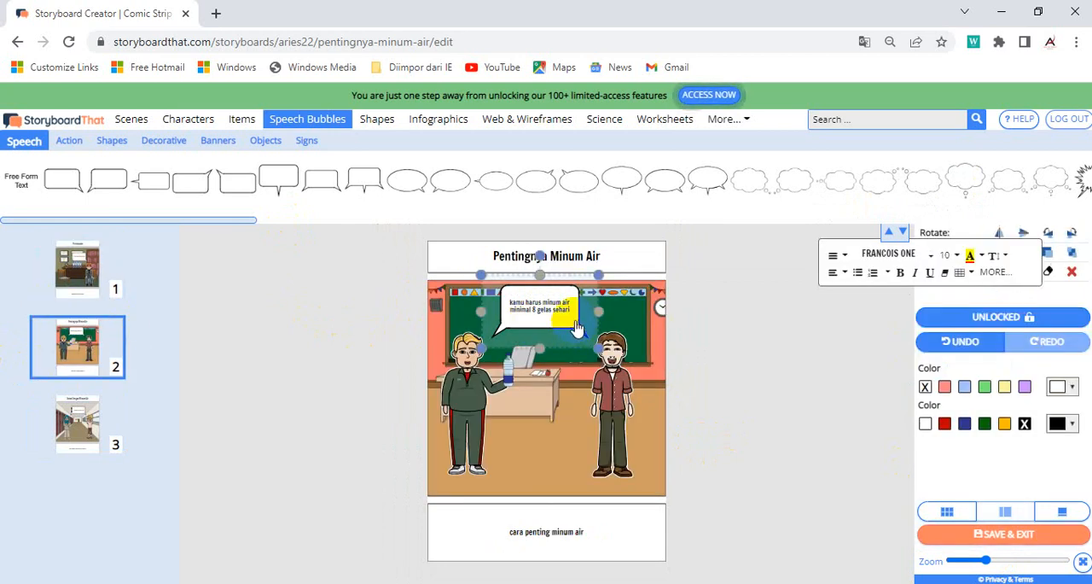
{"action": "left_click", "coordinate": [1004, 388]}
{"action": "left_click", "coordinate": [816, 423]}
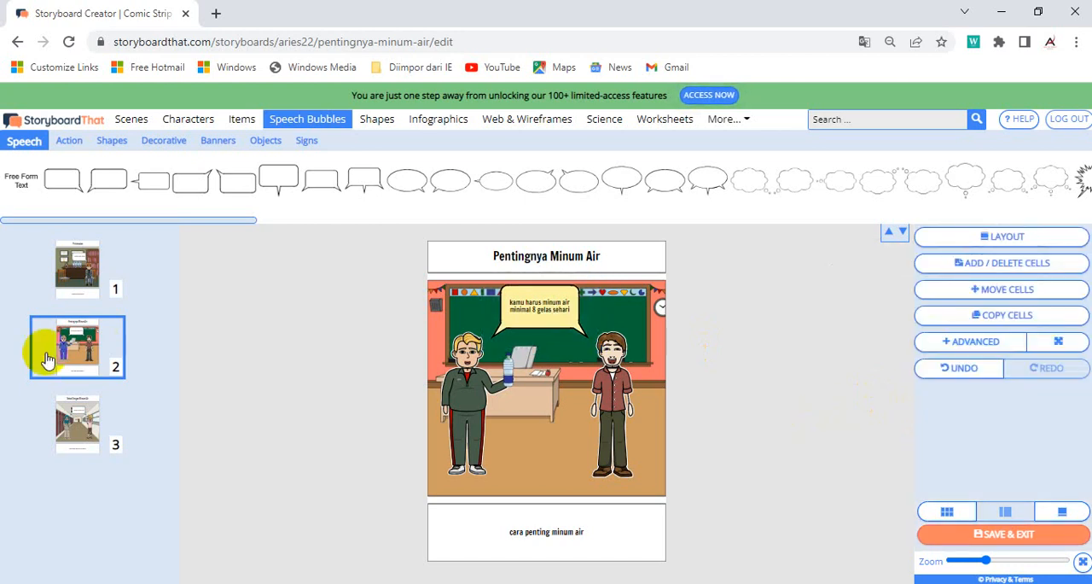
Step: Give the third cell's speech bubble an orange outline and a light blue fill
{"action": "left_click", "coordinate": [72, 424]}
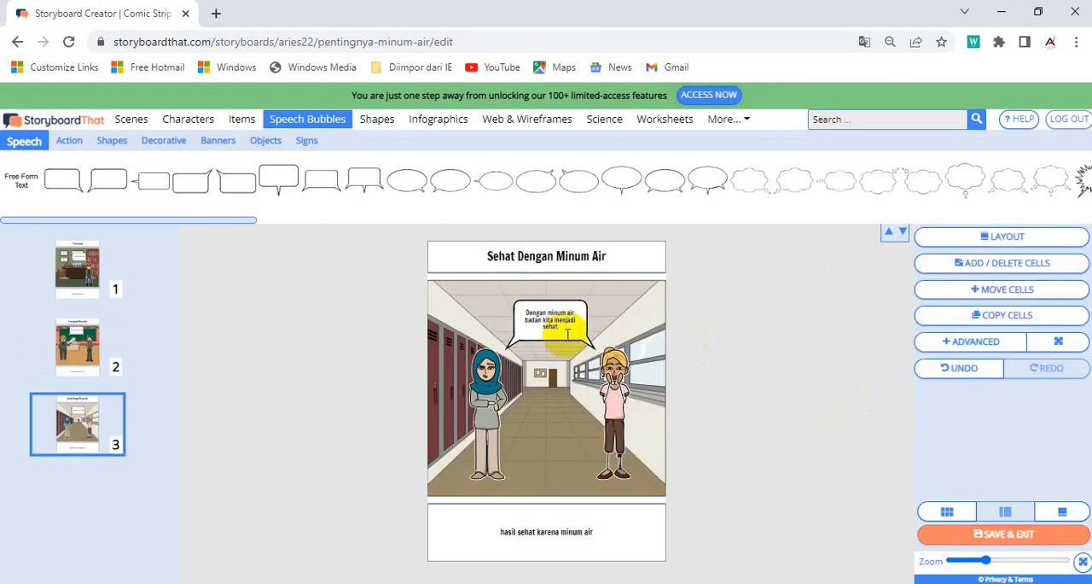
{"action": "left_click", "coordinate": [589, 348]}
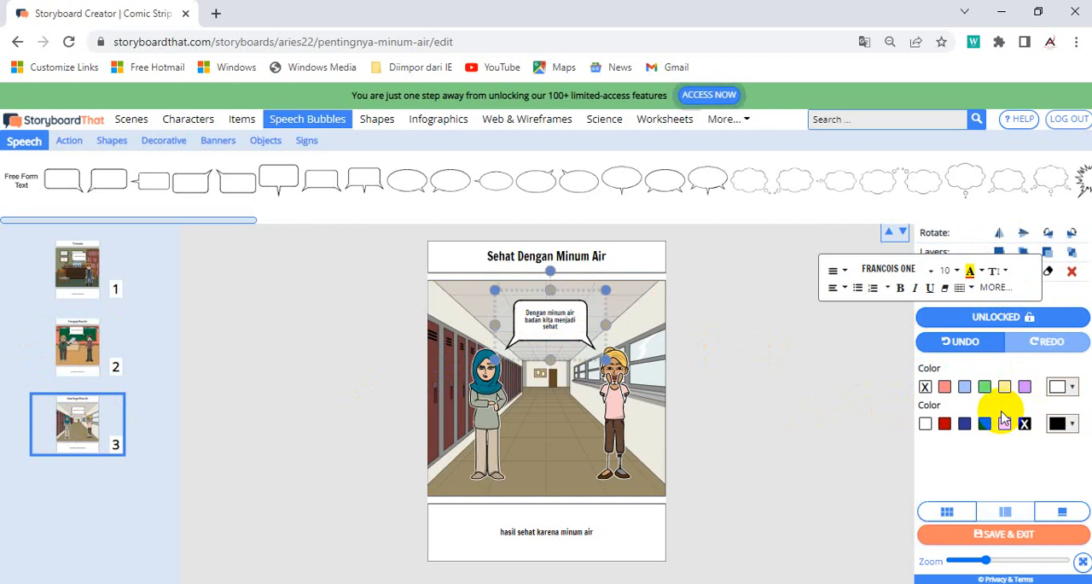
{"action": "left_click", "coordinate": [777, 429]}
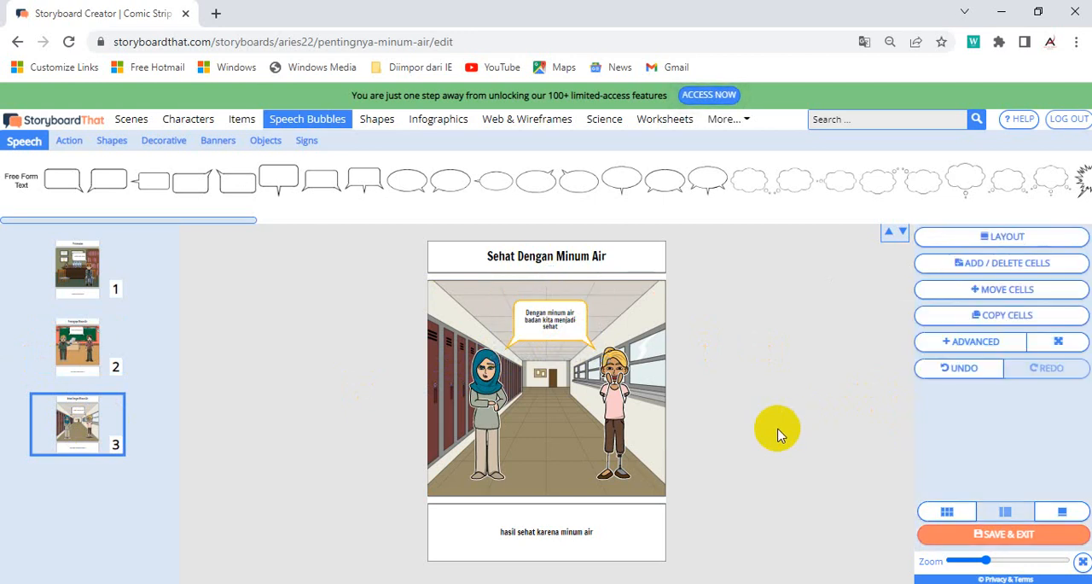
{"action": "left_click", "coordinate": [582, 322]}
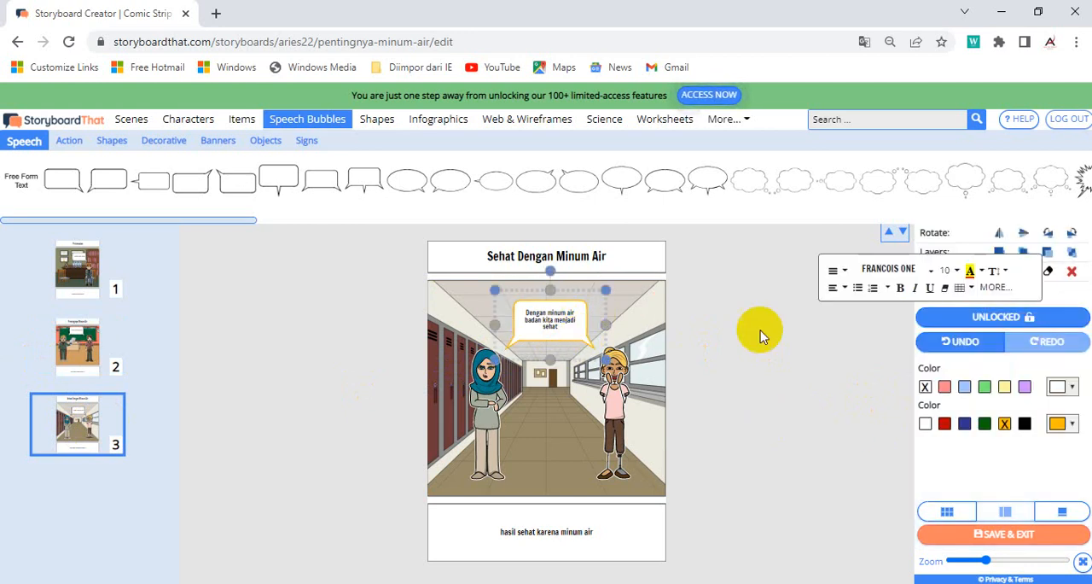
{"action": "left_click", "coordinate": [1025, 388]}
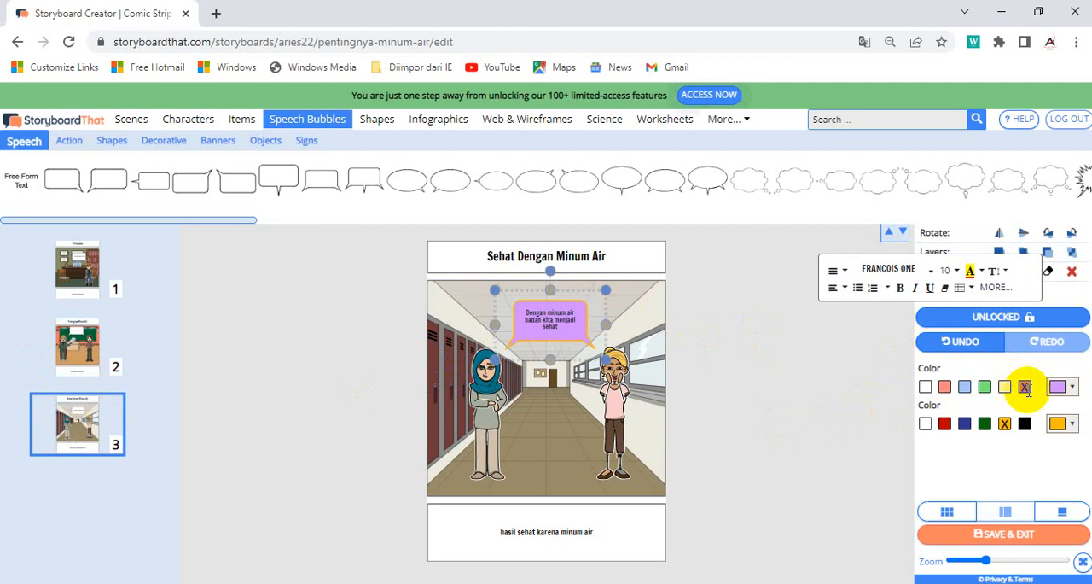
{"action": "left_click", "coordinate": [968, 391]}
{"action": "left_click", "coordinate": [715, 437]}
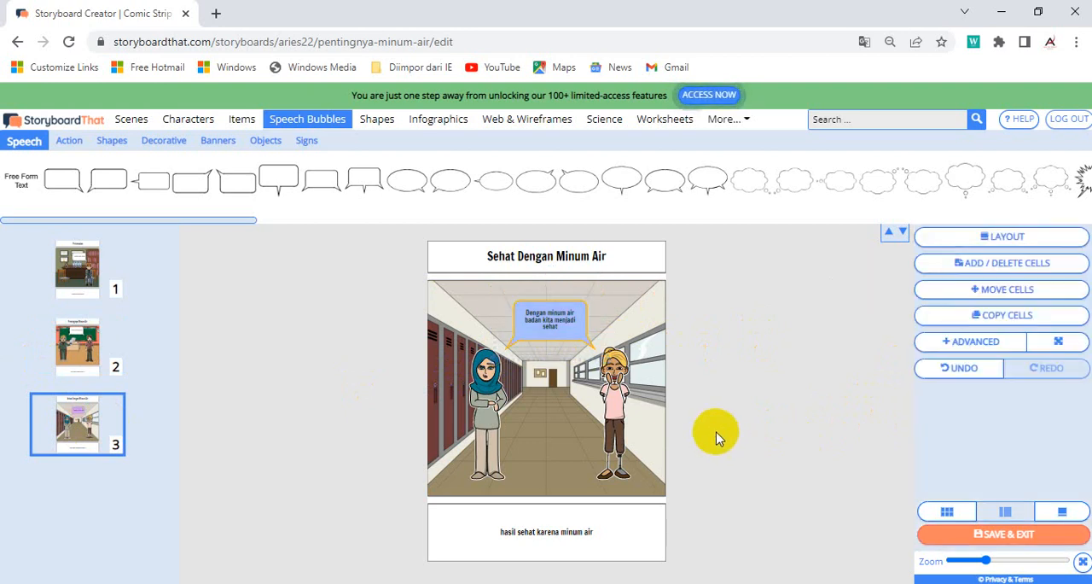
Step: Review the three finished cells, then save the storyboard and exit the editor
{"action": "left_click", "coordinate": [53, 265]}
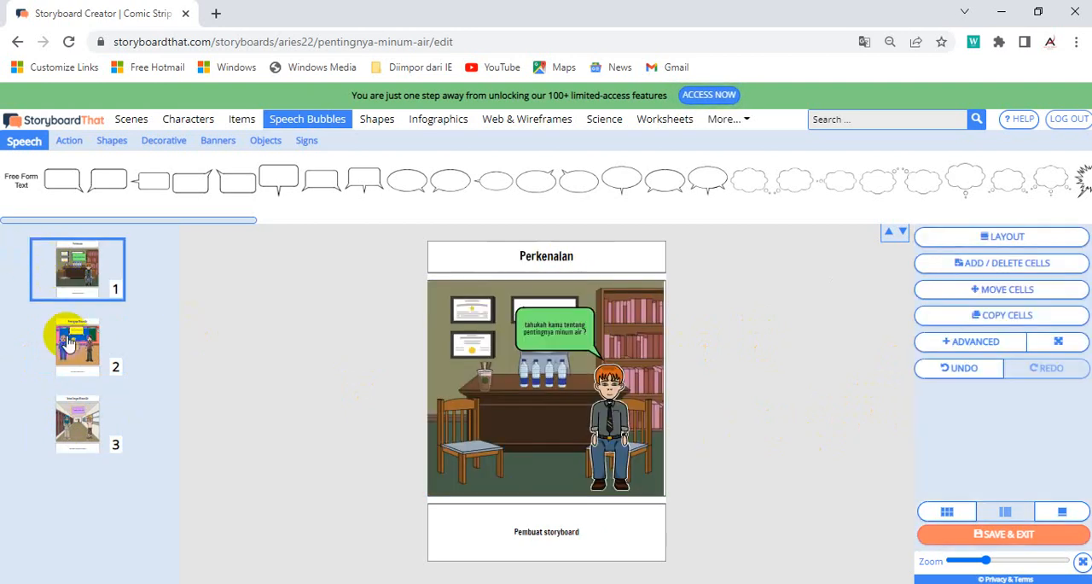
{"action": "left_click", "coordinate": [68, 342]}
{"action": "left_click", "coordinate": [77, 412]}
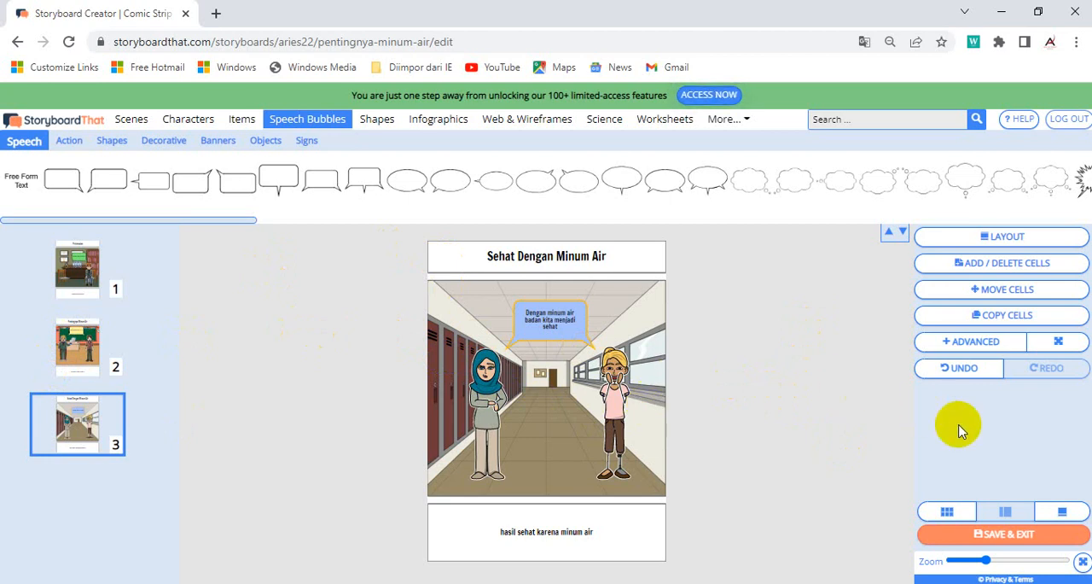
{"action": "left_click", "coordinate": [996, 538]}
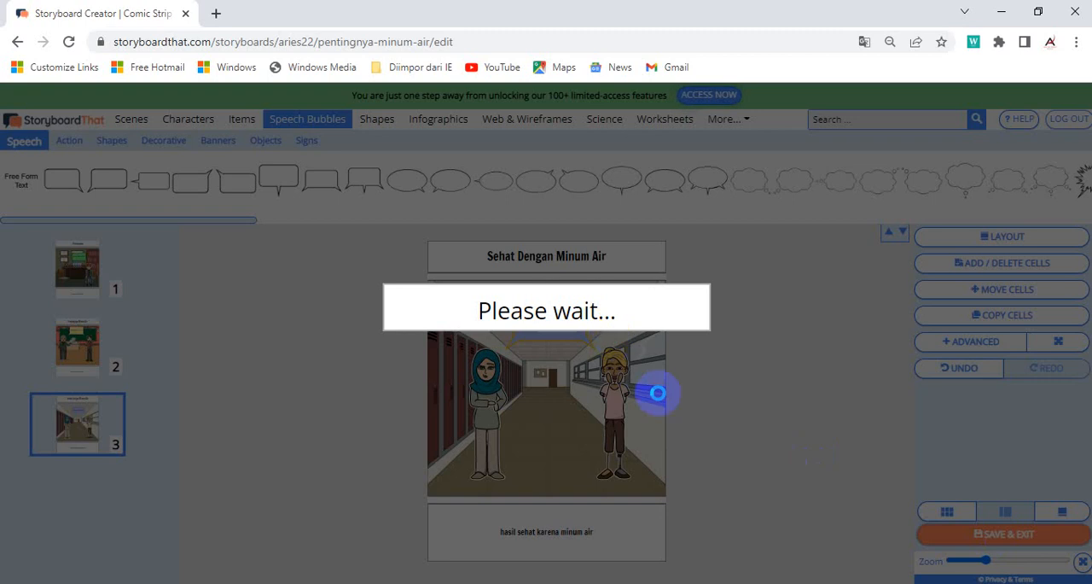